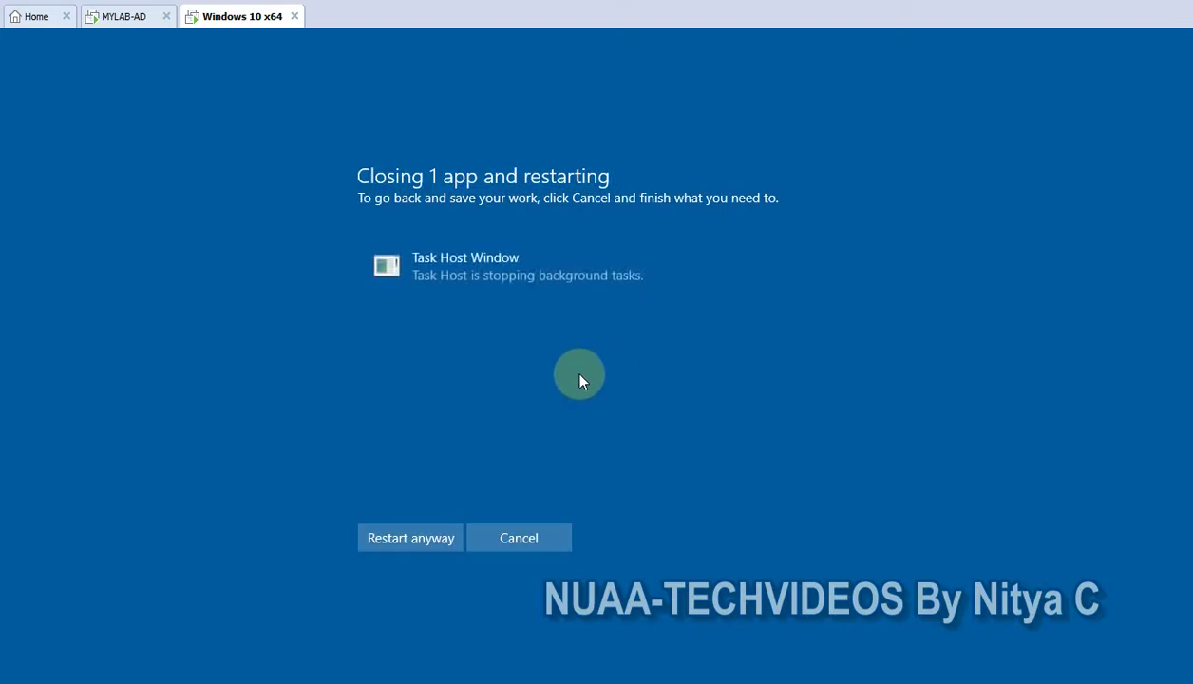
Step: Force the restart of the Windows 10 x64 machine and sign in to the domain account with its password
{"action": "left_click", "coordinate": [404, 541]}
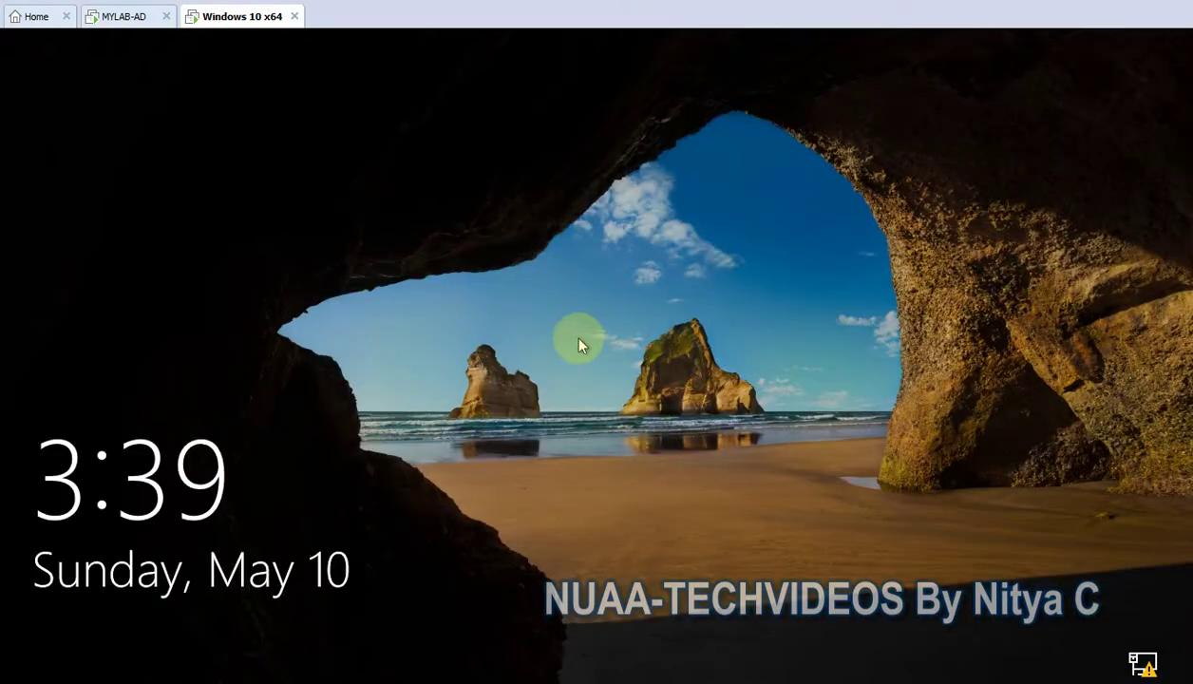
{"action": "left_click", "coordinate": [579, 339]}
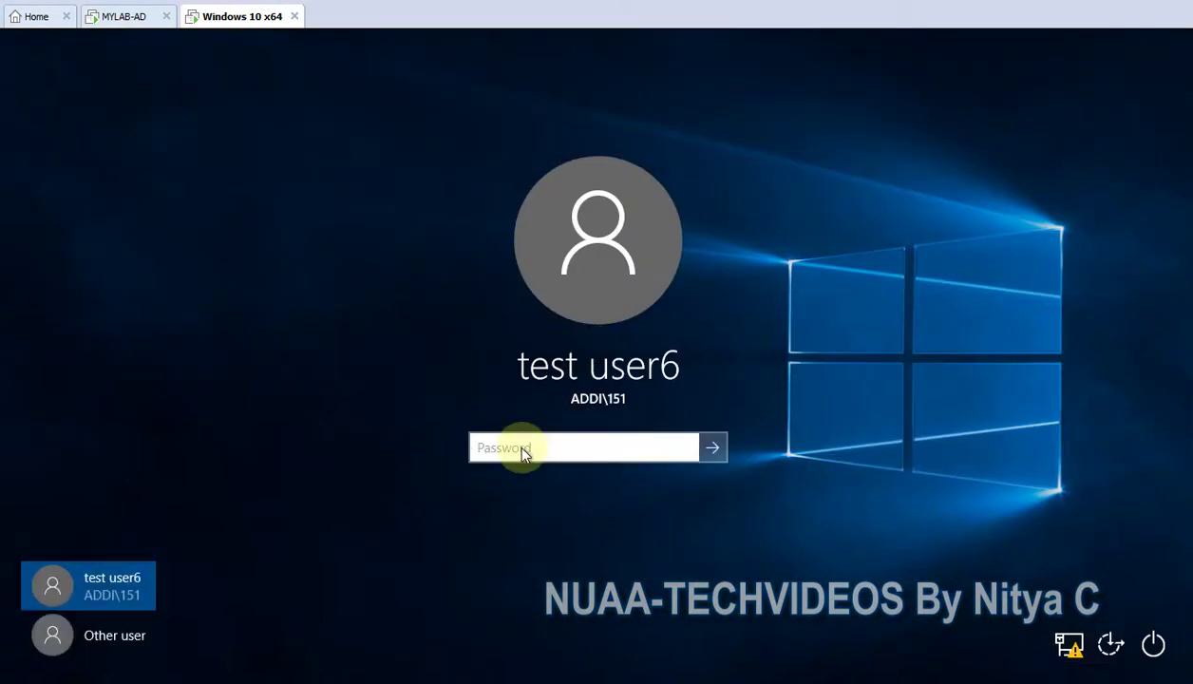
{"action": "type", "text": "**********"}
{"action": "key", "text": "Return"}
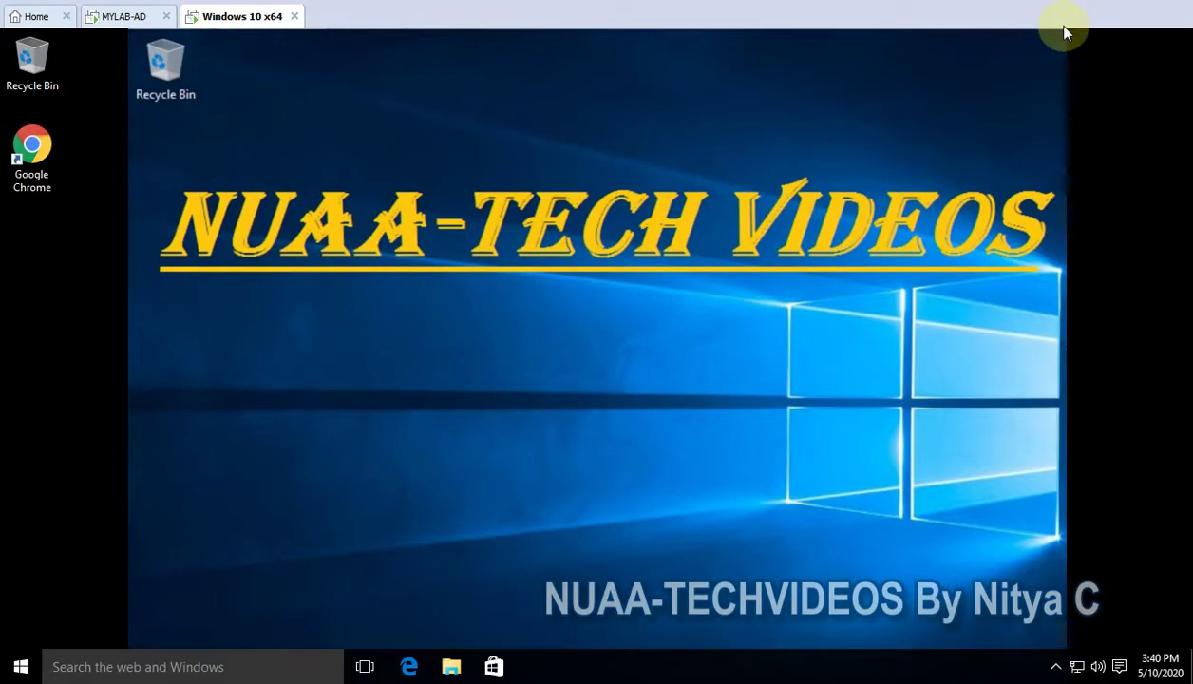
Step: Switch to the MYLAB-AD server, refresh its desktop, and expand the DEL organizational unit in Group Policy Management
{"action": "left_click", "coordinate": [112, 19]}
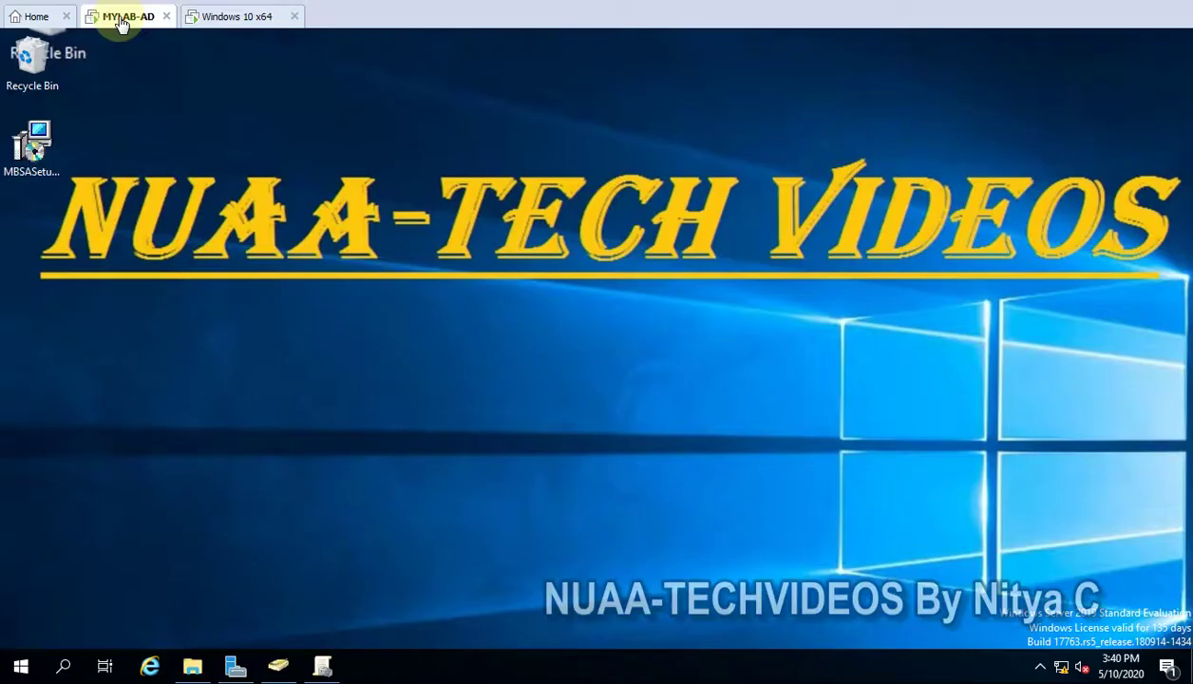
{"action": "right_click", "coordinate": [309, 357]}
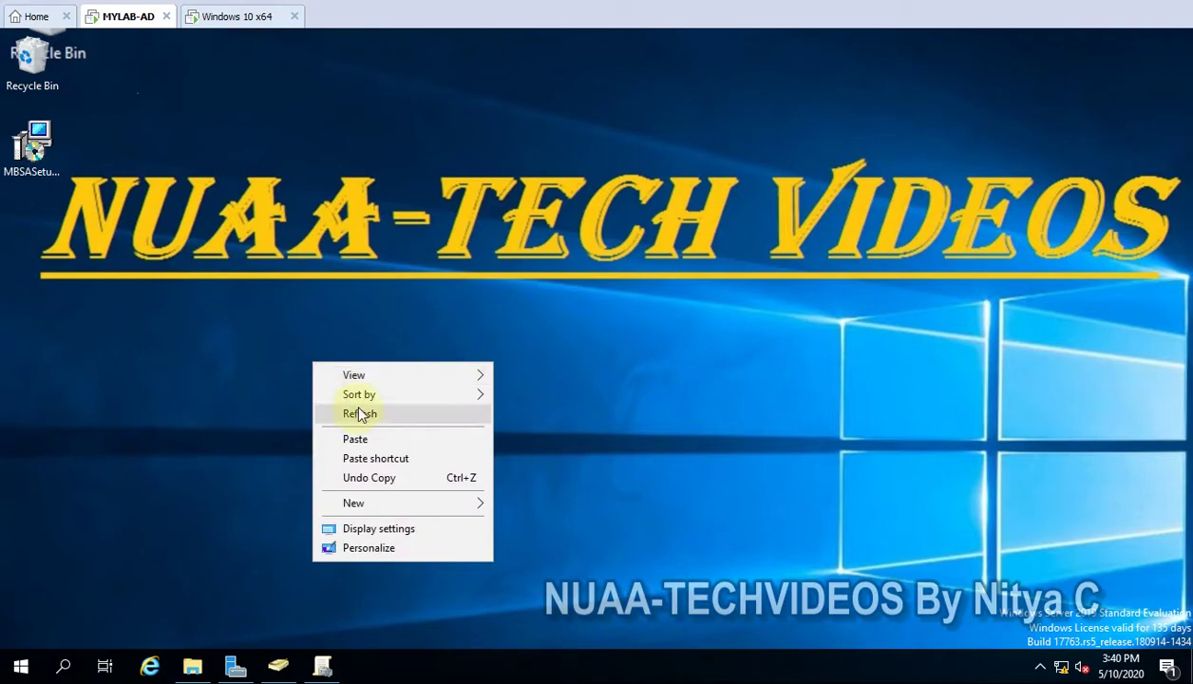
{"action": "left_click", "coordinate": [352, 406]}
{"action": "left_click", "coordinate": [332, 660]}
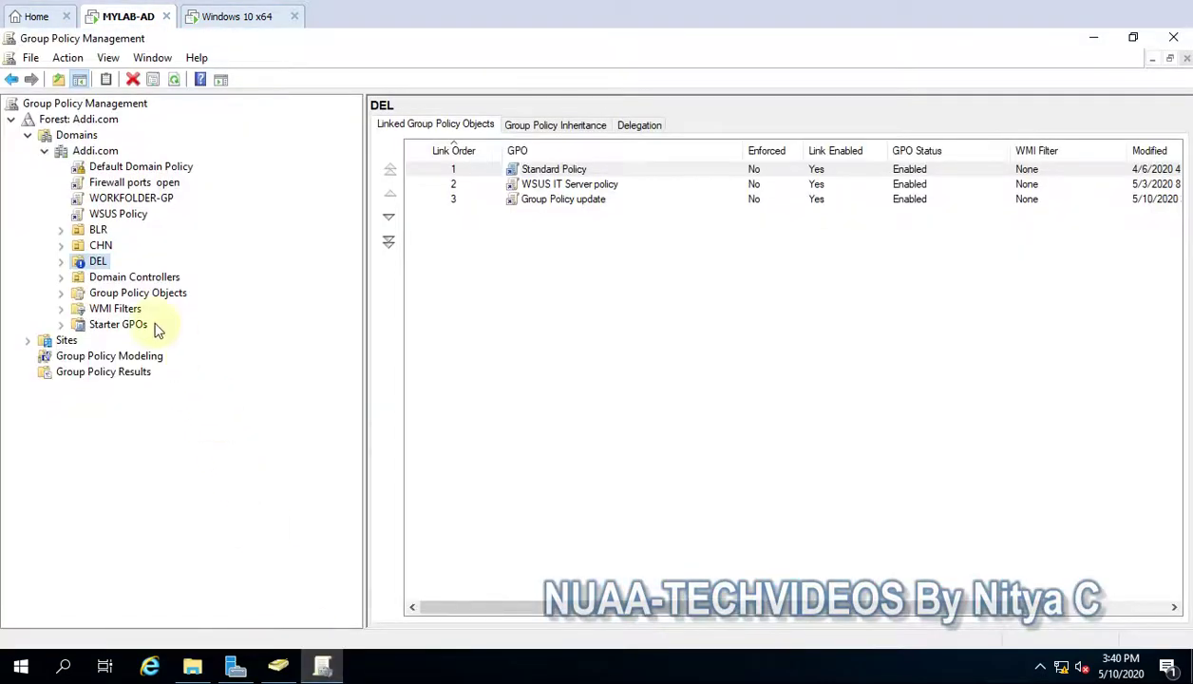
{"action": "left_click", "coordinate": [61, 261]}
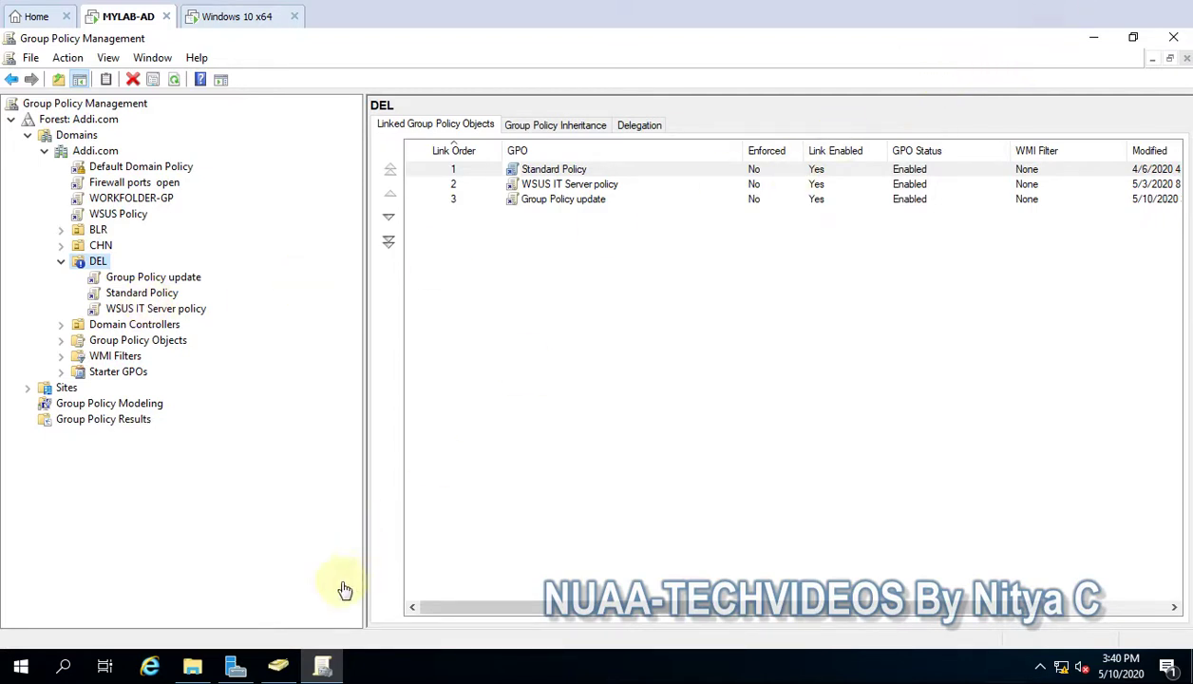
Step: Check the computers in the DEL organizational unit in Active Directory Users and Computers and return to Group Policy Management
{"action": "left_click", "coordinate": [280, 668]}
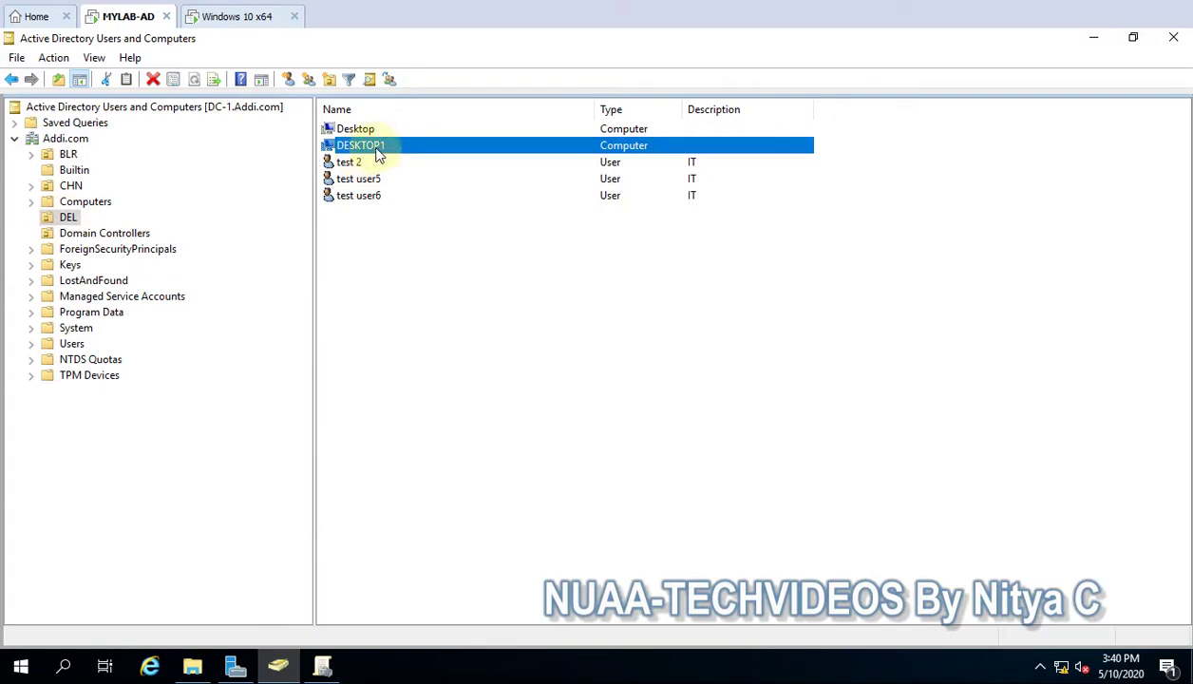
{"action": "left_click", "coordinate": [1089, 40]}
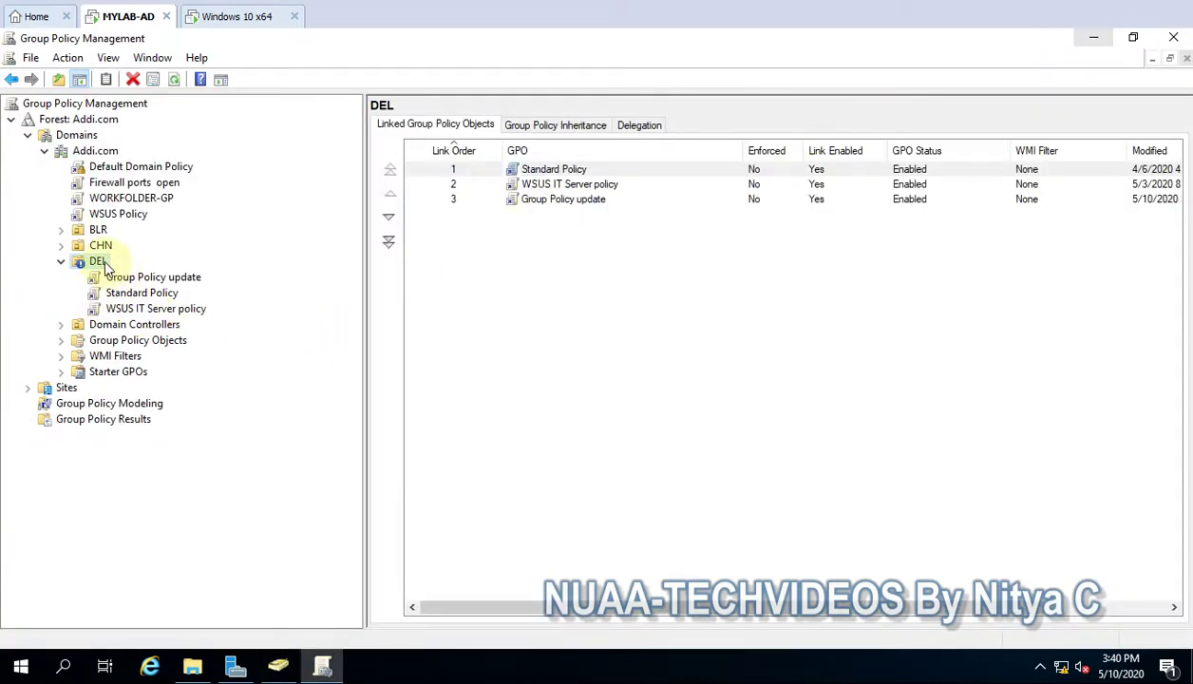
{"action": "right_click", "coordinate": [102, 259]}
{"action": "left_click", "coordinate": [49, 298]}
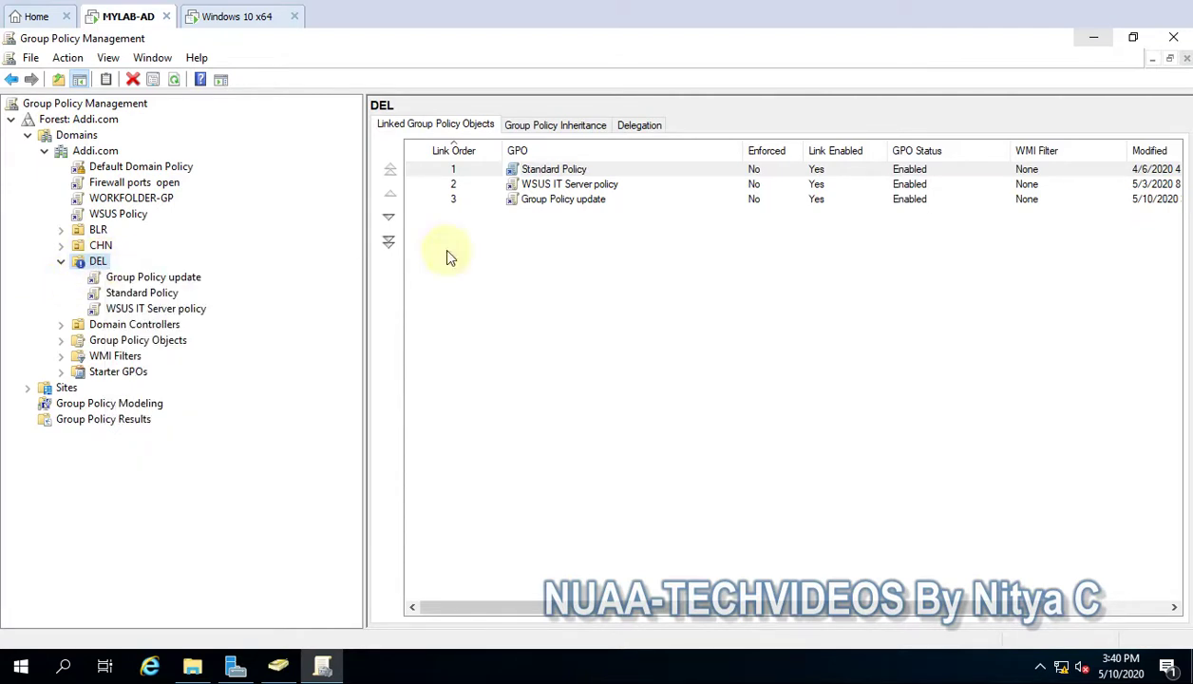
Step: Create a GPO named "Startup and Shutdown Detailed overview" linked to the DEL organizational unit
{"action": "right_click", "coordinate": [101, 266]}
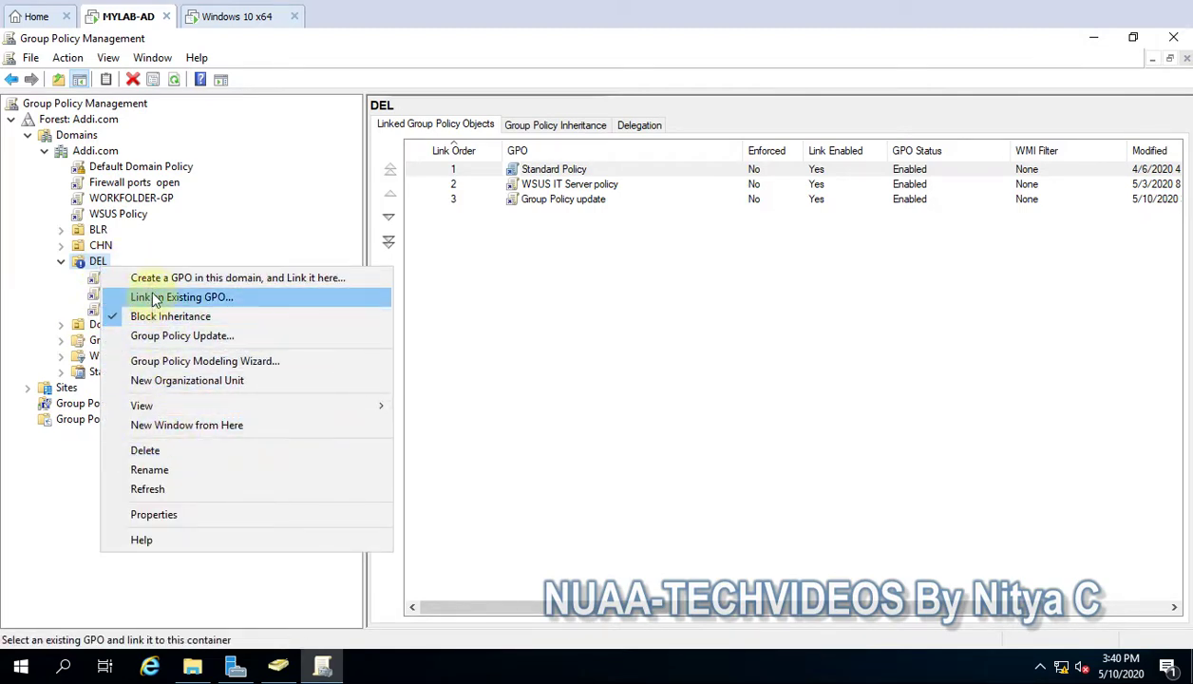
{"action": "left_click", "coordinate": [157, 277]}
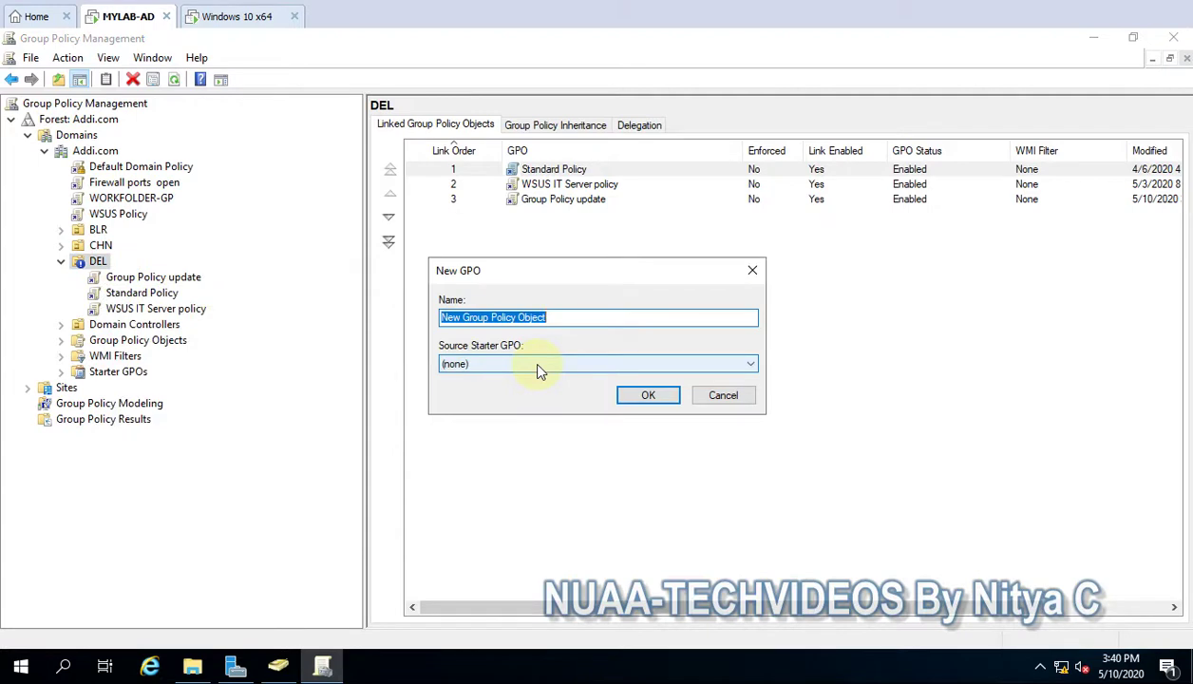
{"action": "type", "text": "D"}
{"action": "key", "text": "BackSpace"}
{"action": "type", "text": "Startup and "}
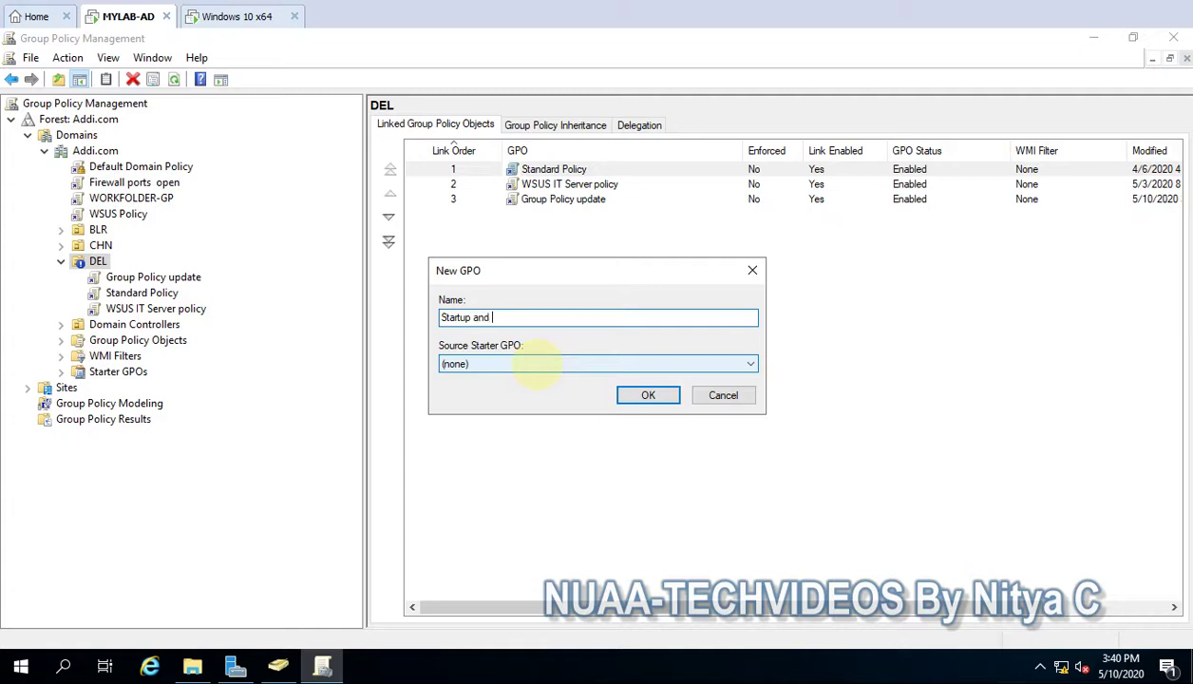
{"action": "type", "text": "Shutdown Details"}
{"action": "key", "text": "BackSpace"}
{"action": "key", "text": "BackSpace"}
{"action": "type", "text": "ed o"}
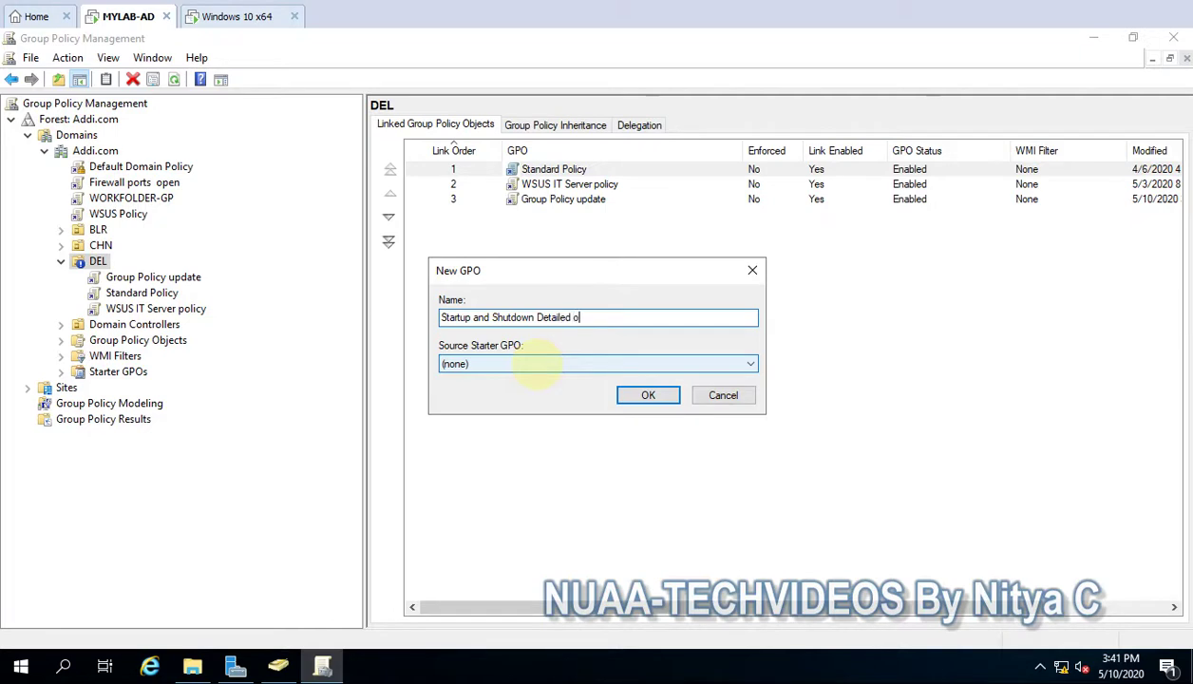
{"action": "type", "text": "verview"}
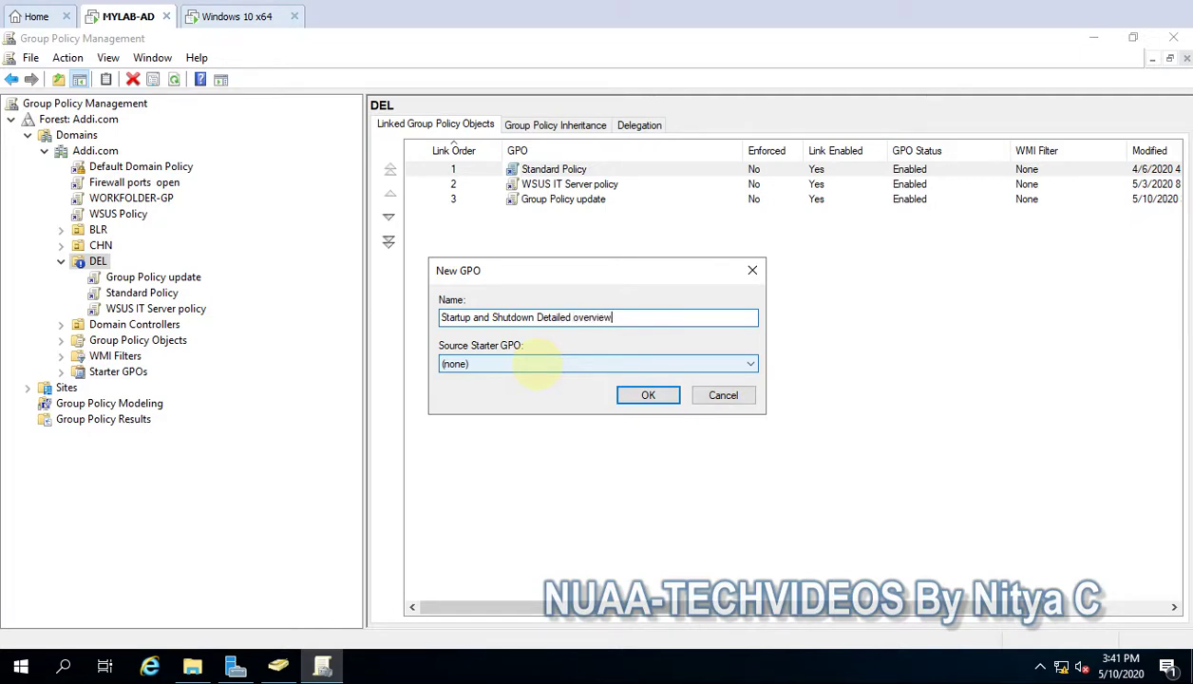
{"action": "left_click", "coordinate": [651, 397]}
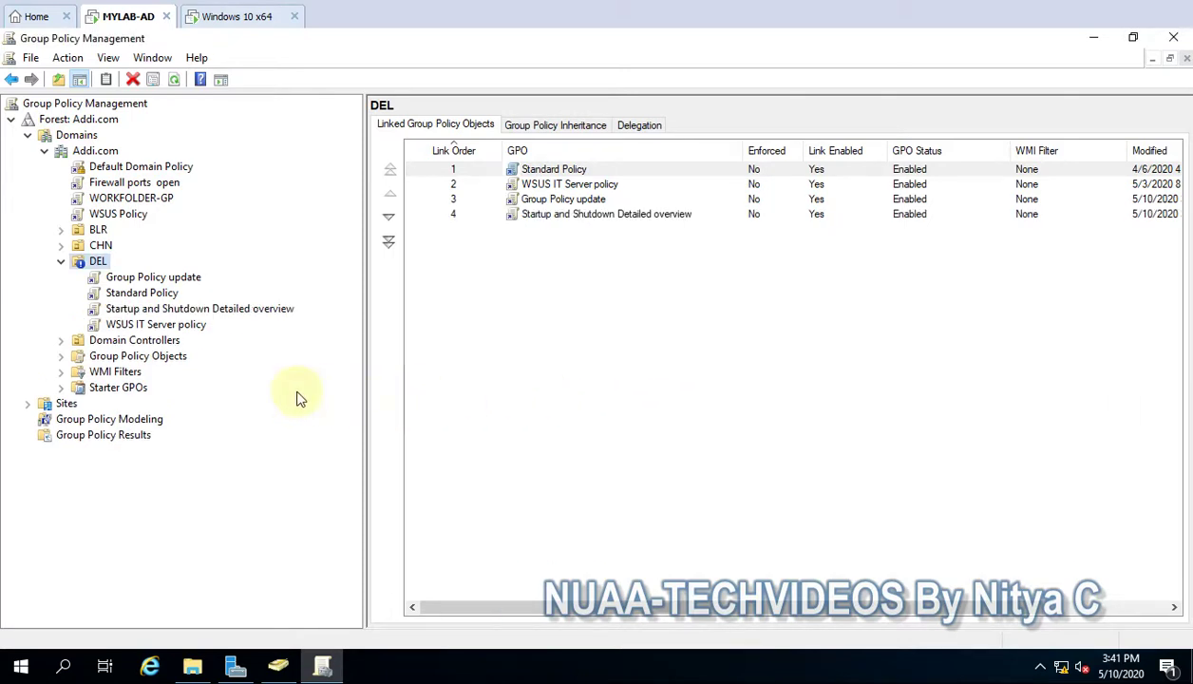
Step: Open the "Startup and Shutdown Detailed overview" GPO for editing, maximize the editor and widen its tree area
{"action": "left_click", "coordinate": [171, 313]}
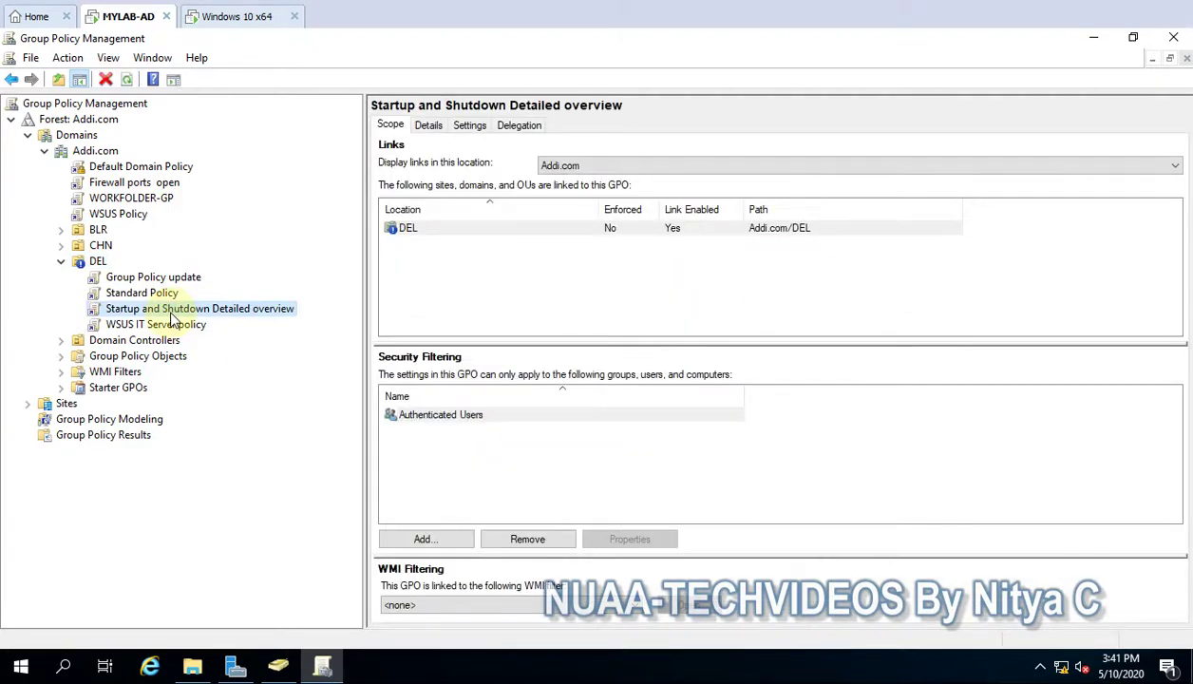
{"action": "right_click", "coordinate": [169, 312]}
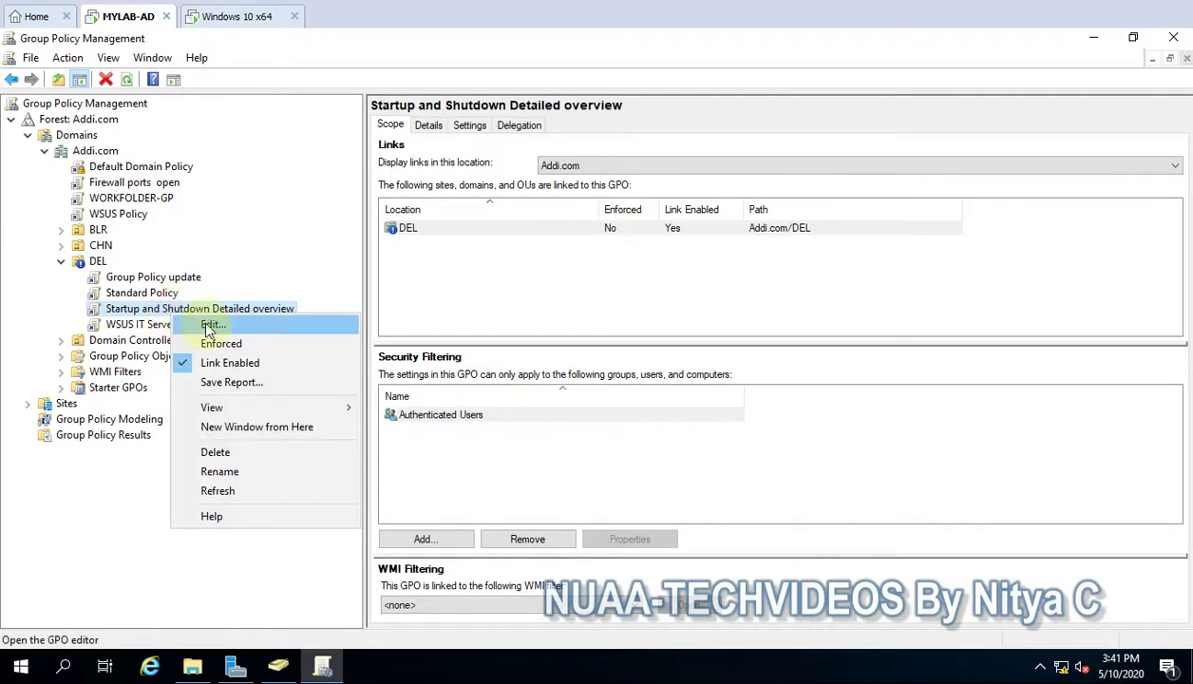
{"action": "left_click", "coordinate": [210, 330]}
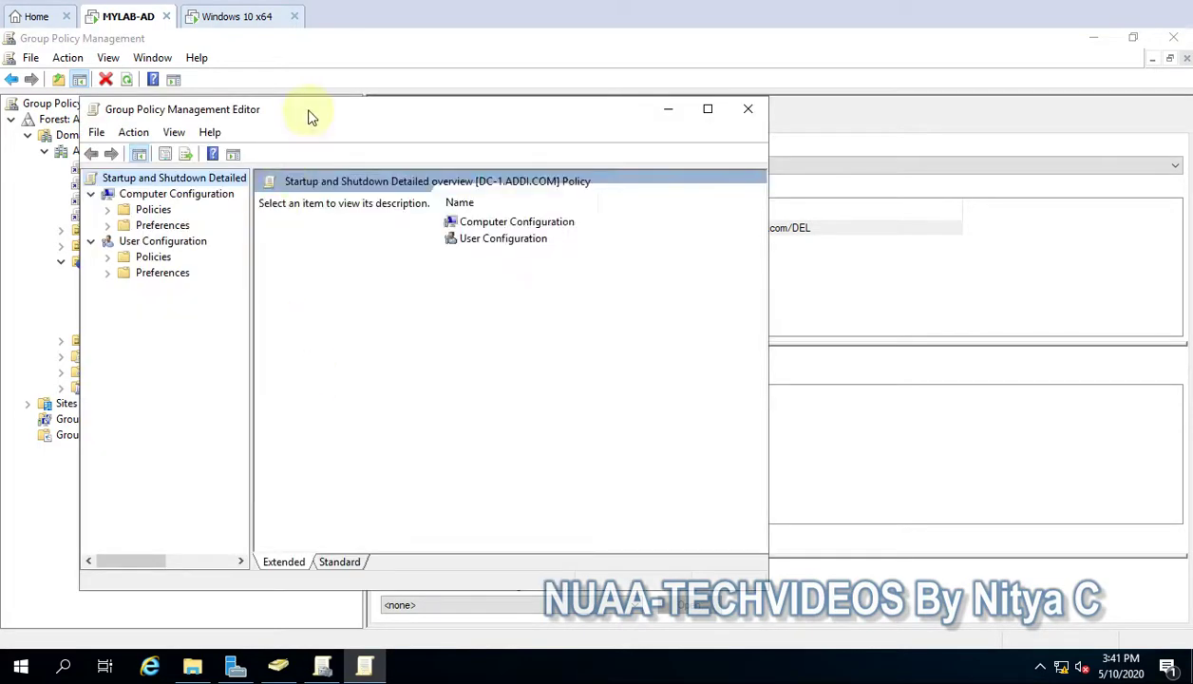
{"action": "double_click", "coordinate": [305, 114]}
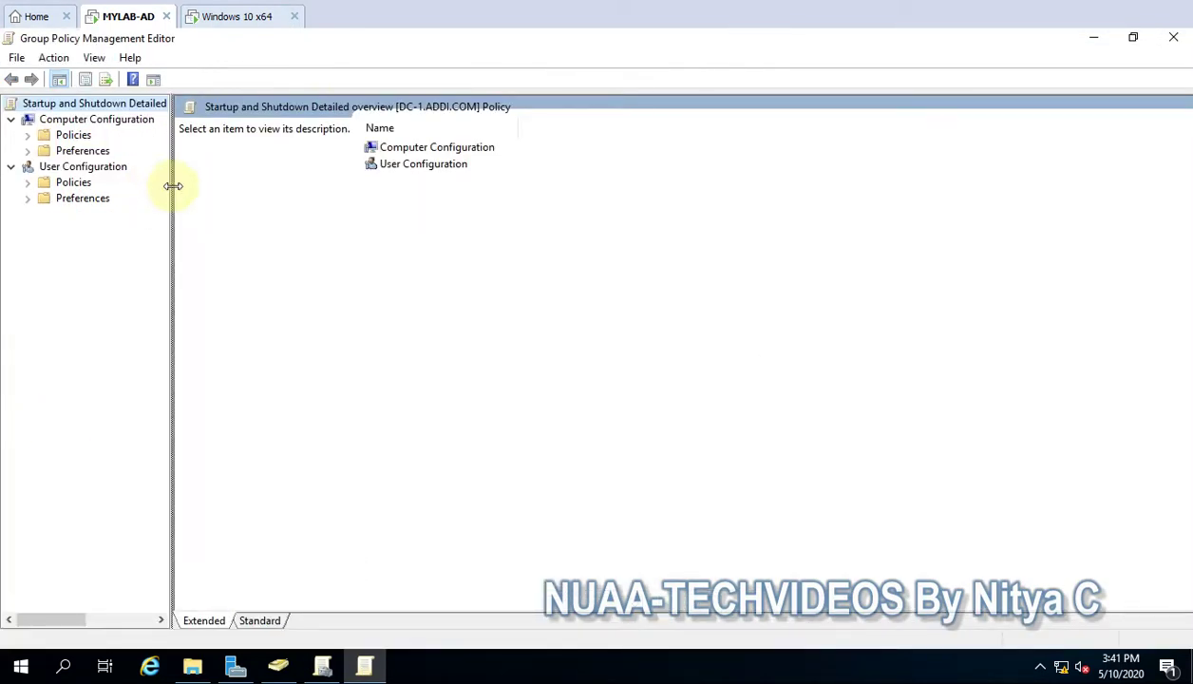
{"action": "left_click_drag", "start_coordinate": [171, 186], "coordinate": [317, 183]}
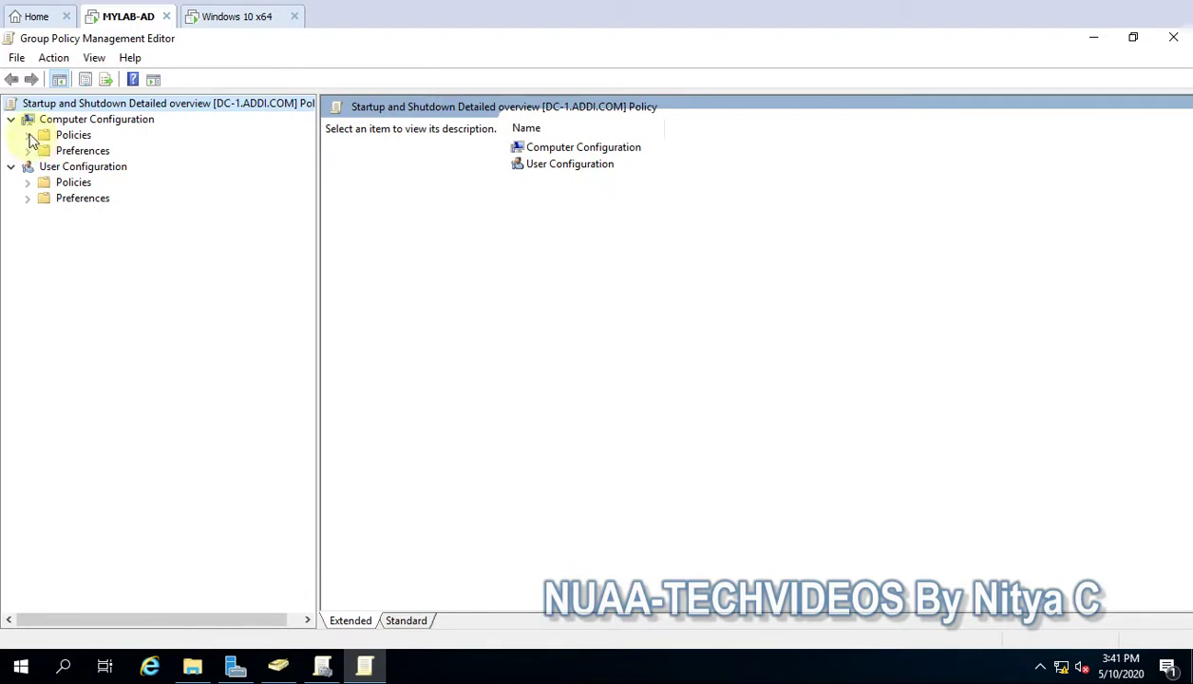
Step: Display the System policy settings under Computer Configuration, Policies, Administrative Templates in the Standard view
{"action": "left_click", "coordinate": [29, 135]}
{"action": "left_click", "coordinate": [44, 183]}
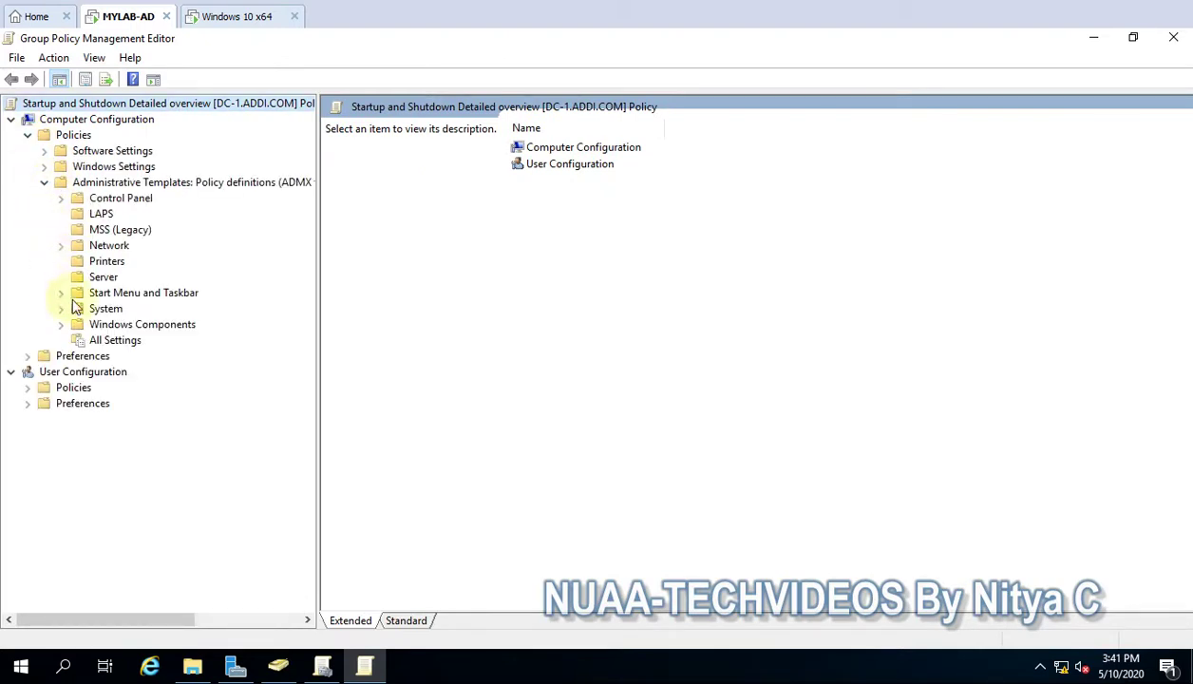
{"action": "left_click", "coordinate": [105, 309]}
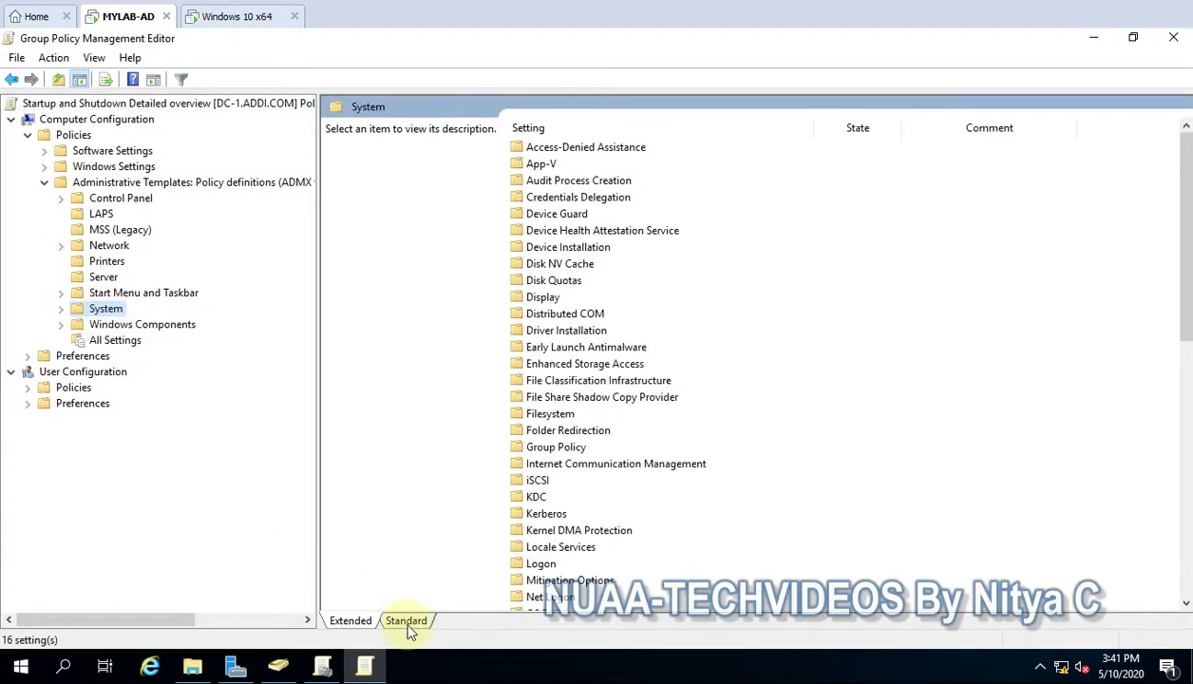
{"action": "left_click", "coordinate": [406, 620]}
{"action": "left_click", "coordinate": [434, 474]}
{"action": "scroll", "coordinate": [434, 474], "scroll_direction": "down", "scroll_amount": 11}
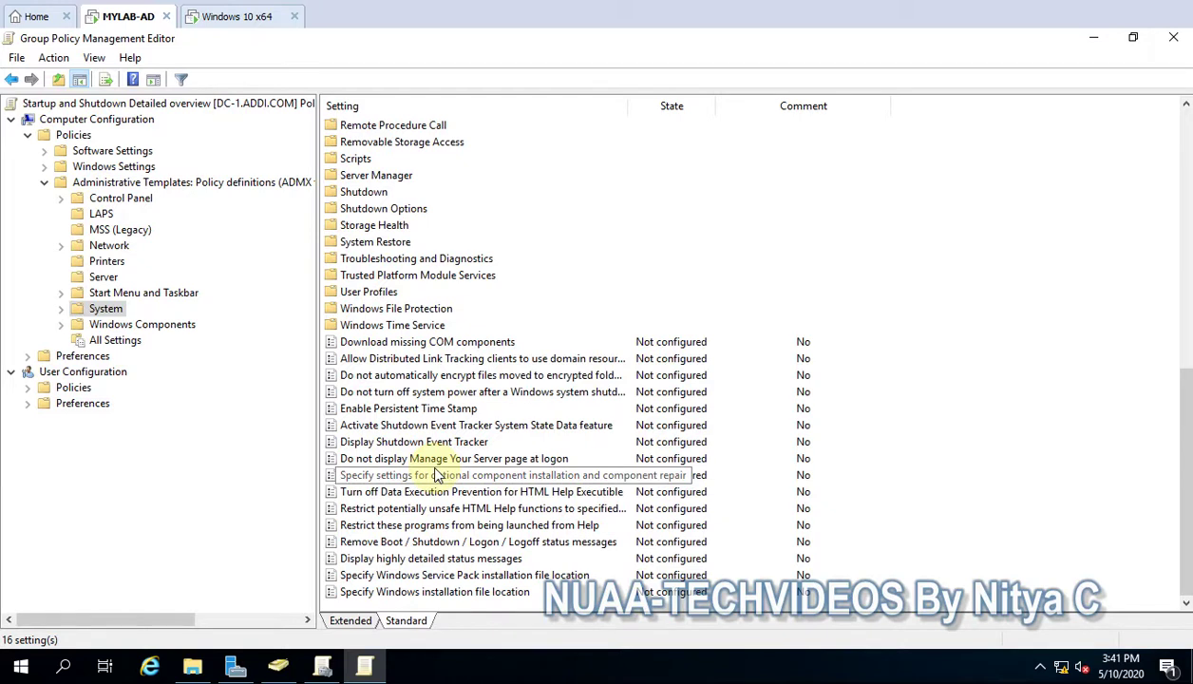
Step: Set the "Display highly detailed status messages" policy to Enabled and close the policy editor
{"action": "left_click", "coordinate": [389, 558]}
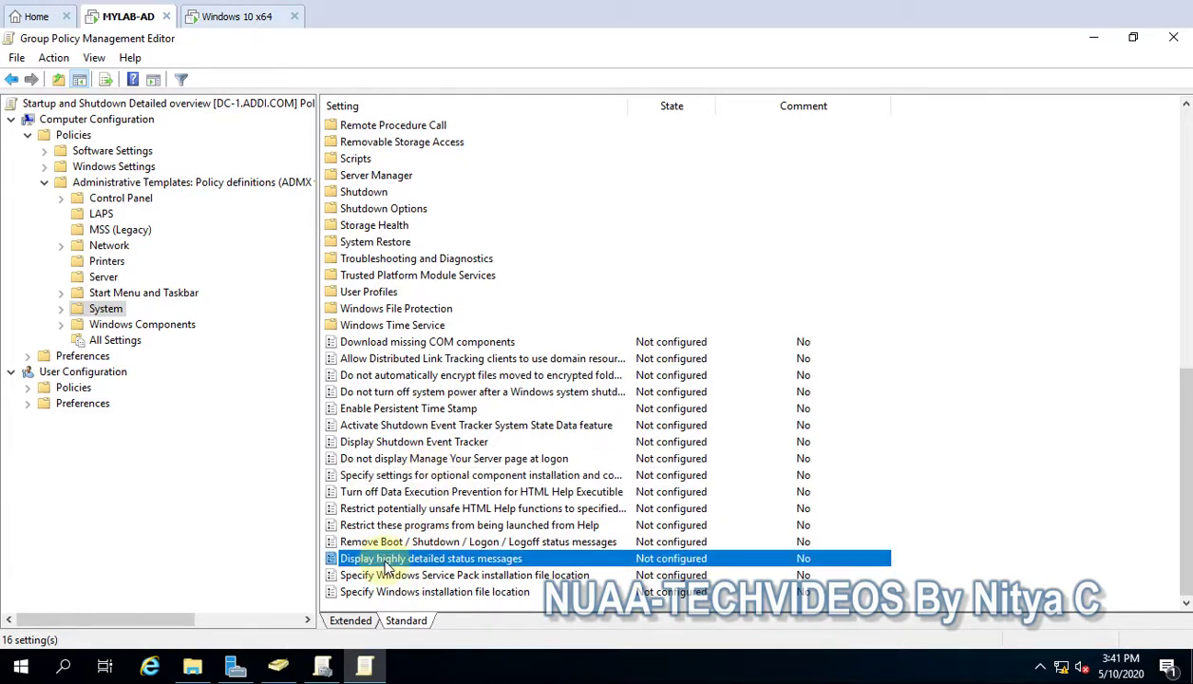
{"action": "double_click", "coordinate": [435, 563]}
{"action": "left_click_drag", "start_coordinate": [402, 144], "coordinate": [559, 71]}
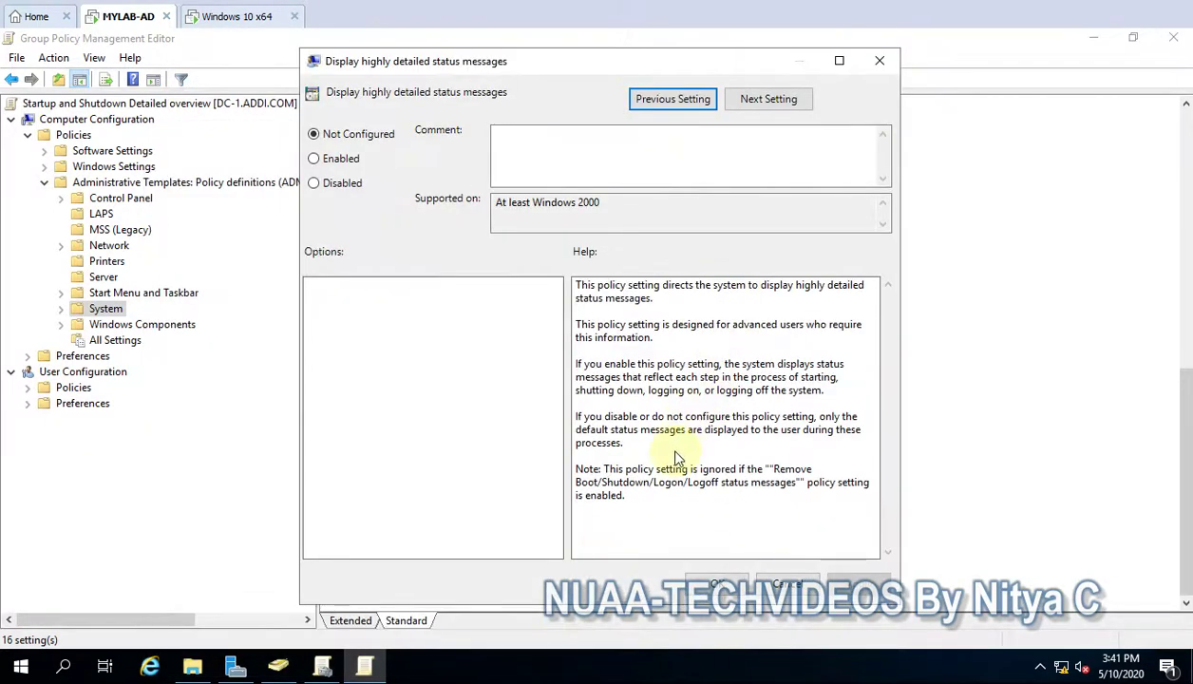
{"action": "left_click", "coordinate": [581, 366]}
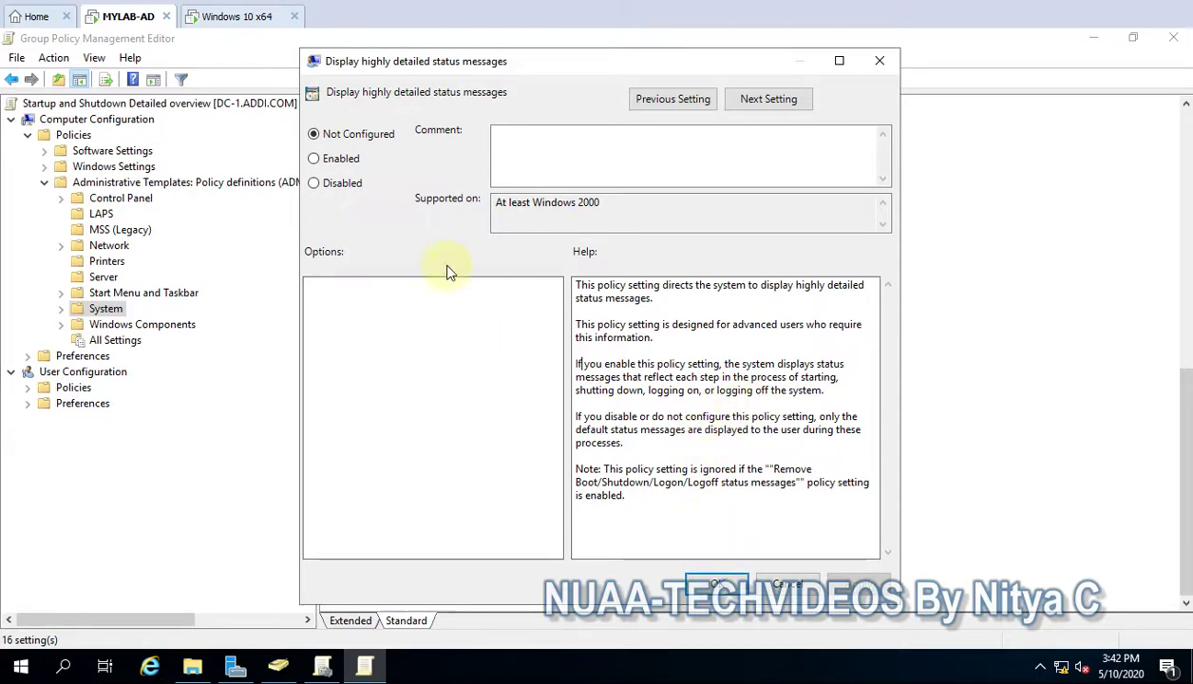
{"action": "left_click", "coordinate": [328, 160]}
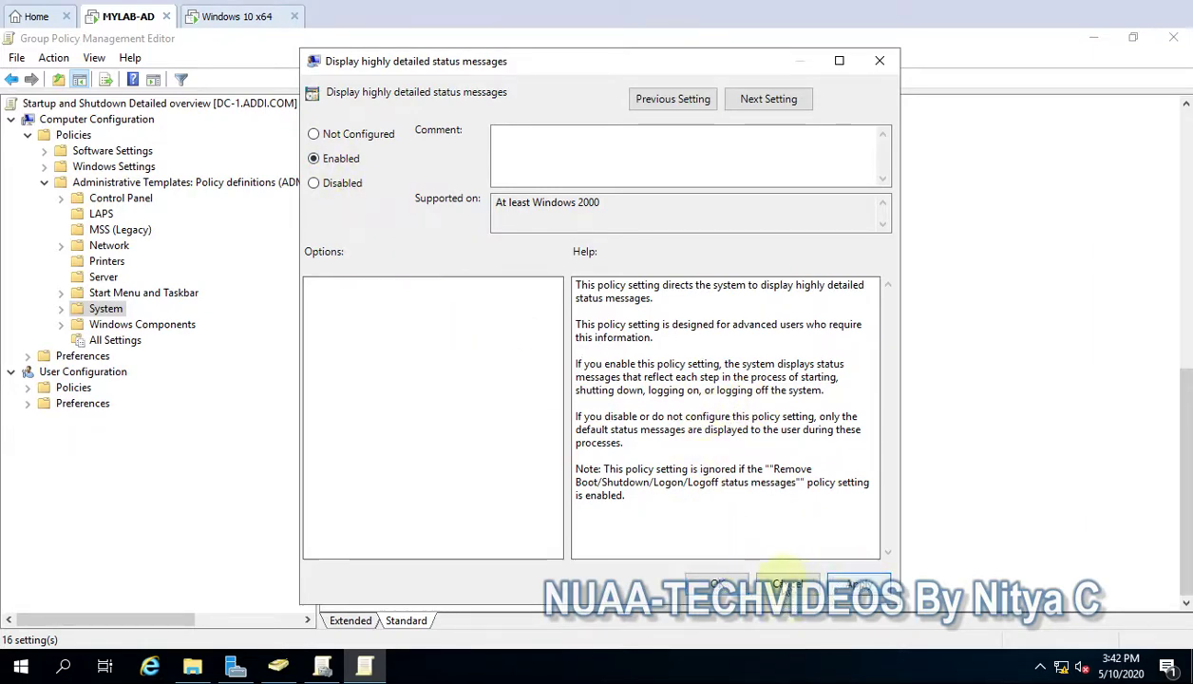
{"action": "left_click", "coordinate": [717, 583]}
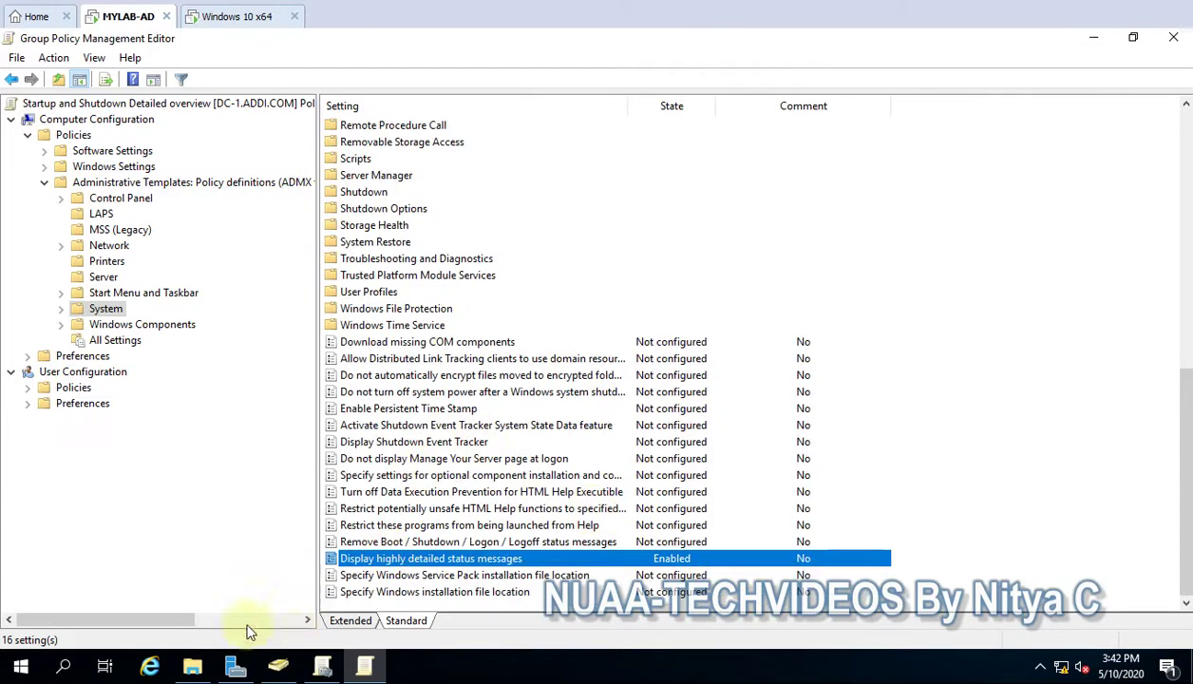
{"action": "left_click", "coordinate": [1171, 39]}
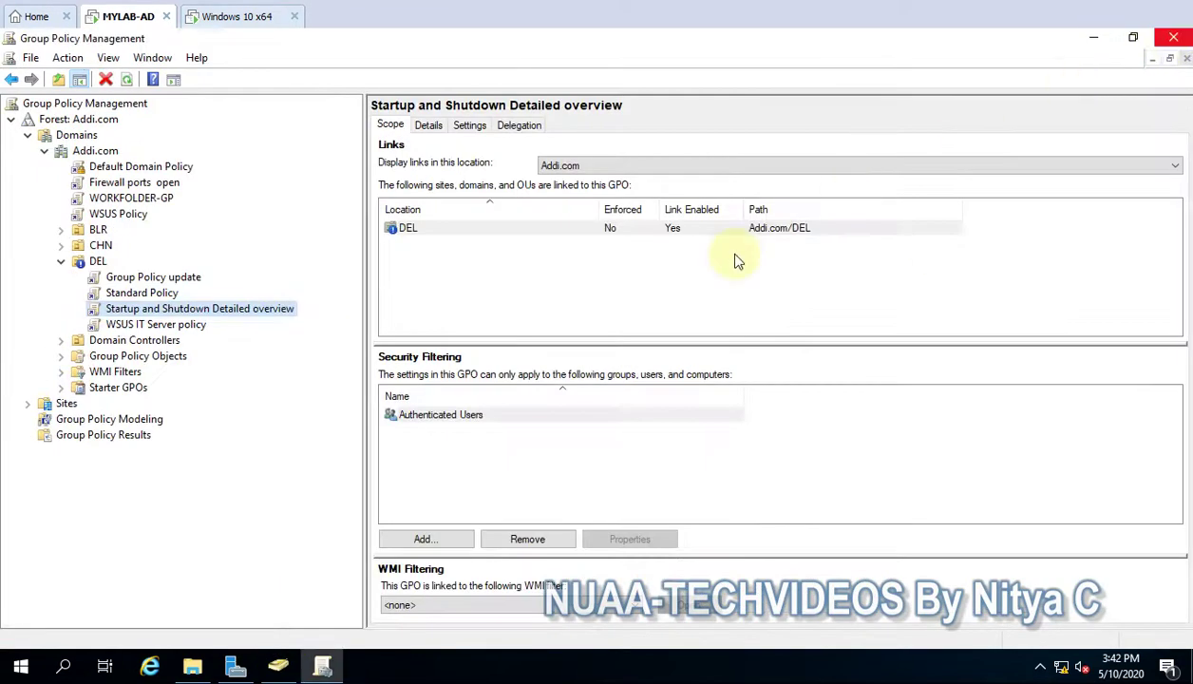
Step: Run gpupdate /force on the server from the Run dialog
{"action": "right_click", "coordinate": [28, 666]}
{"action": "left_click", "coordinate": [74, 568]}
{"action": "type", "text": "gpupdate"}
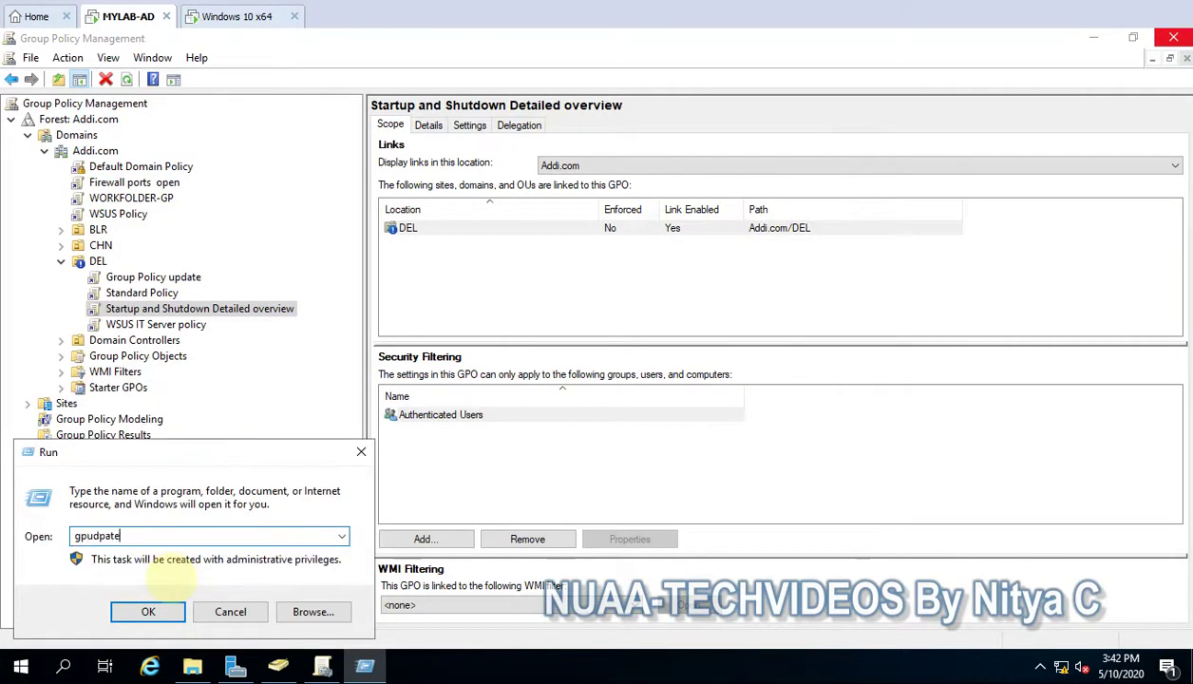
{"action": "key", "text": "BackSpace"}
{"action": "key", "text": "BackSpace"}
{"action": "key", "text": "BackSpace"}
{"action": "key", "text": "BackSpace"}
{"action": "key", "text": "BackSpace"}
{"action": "key", "text": "BackSpace"}
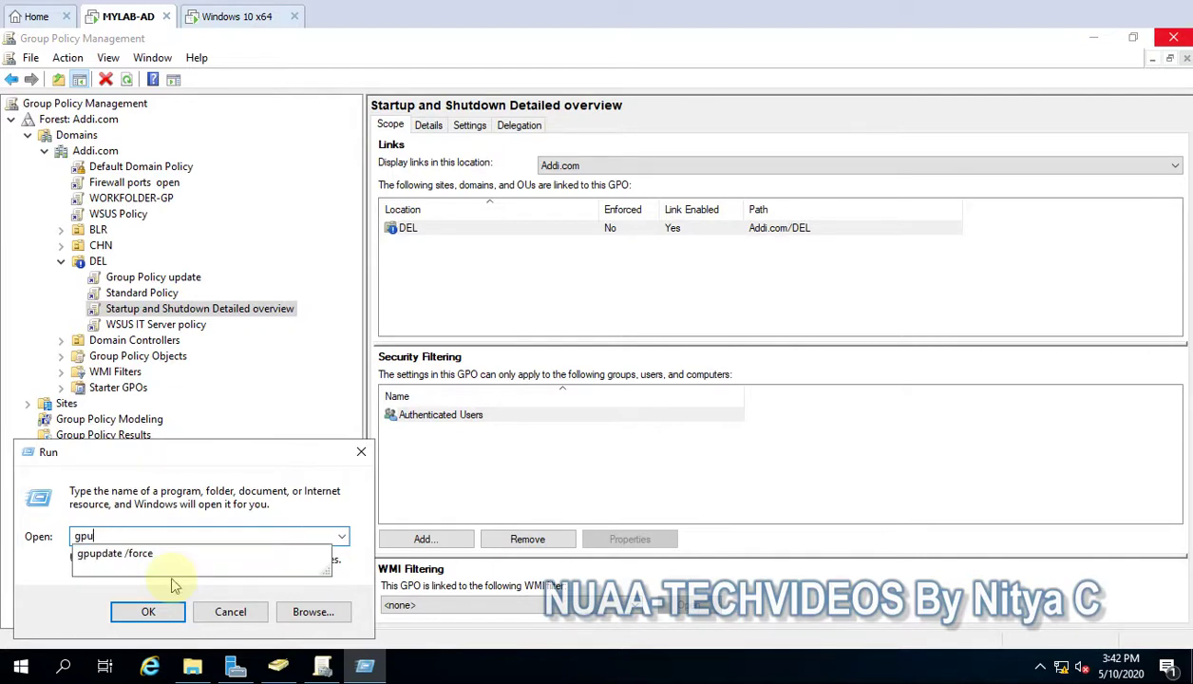
{"action": "key", "text": "Down"}
{"action": "key", "text": "Return"}
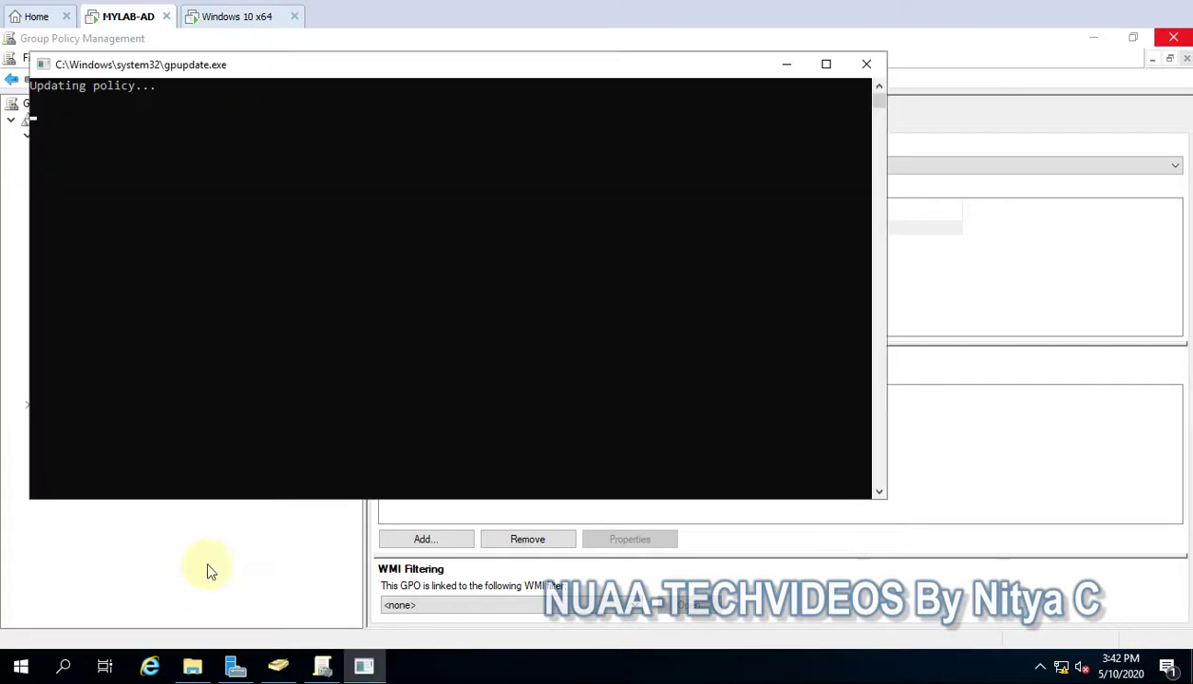
Step: Switch to the Windows 10 x64 virtual machine, refresh its desktop and open the Run dialog
{"action": "left_click", "coordinate": [228, 19]}
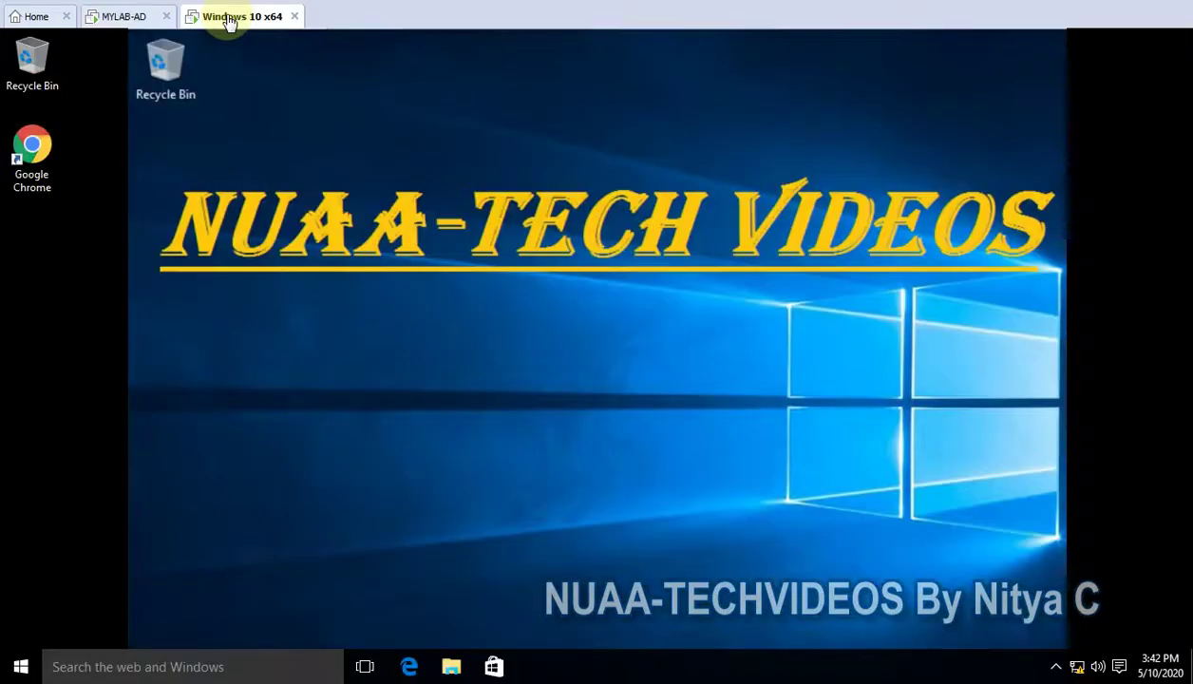
{"action": "right_click", "coordinate": [638, 211]}
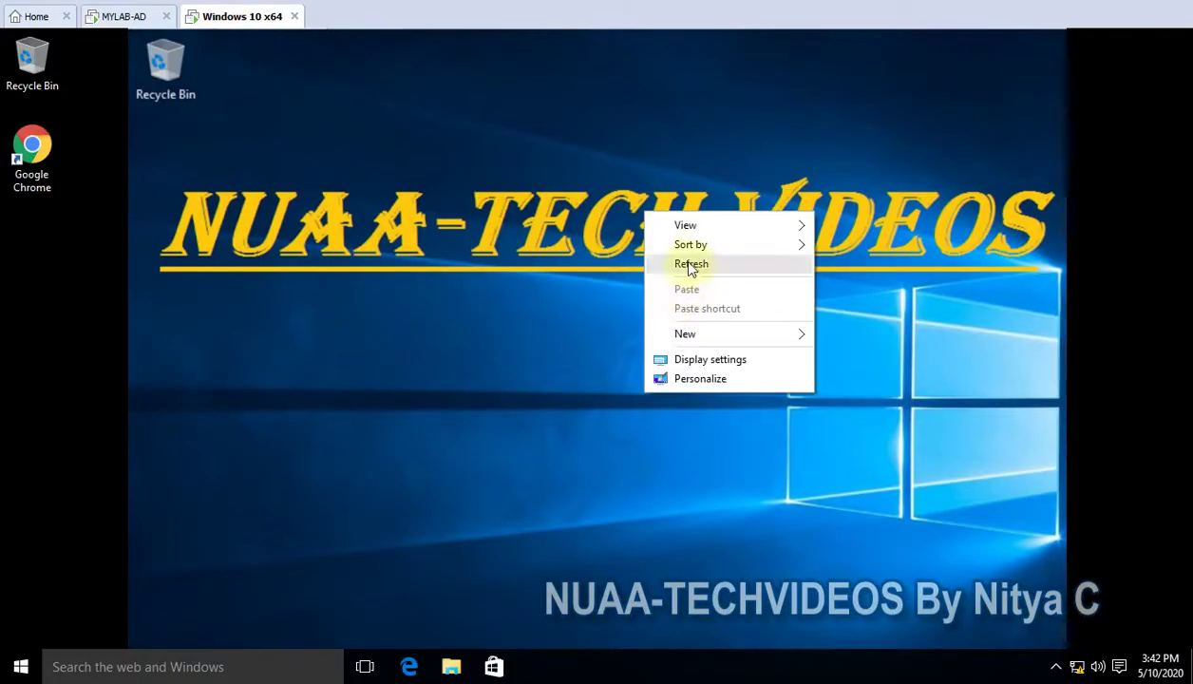
{"action": "left_click", "coordinate": [683, 265]}
{"action": "right_click", "coordinate": [21, 666]}
{"action": "left_click", "coordinate": [75, 614]}
{"action": "type", "text": "gp"}
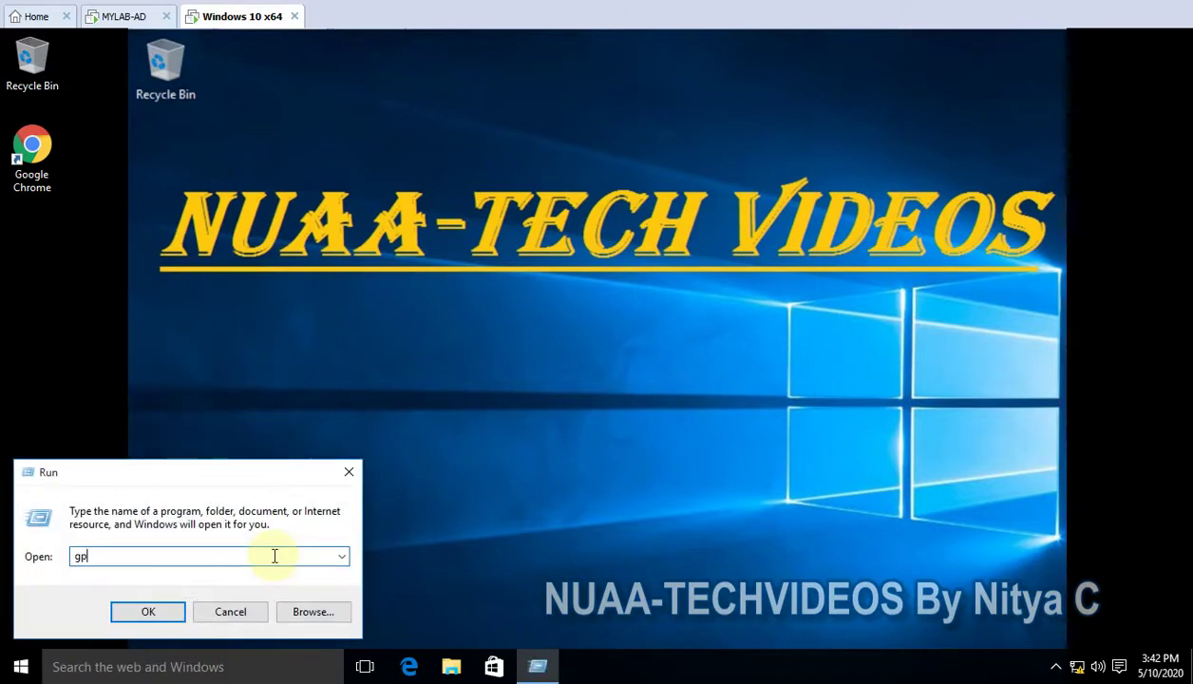
{"action": "type", "text": "upate /force"}
{"action": "key", "text": "Return"}
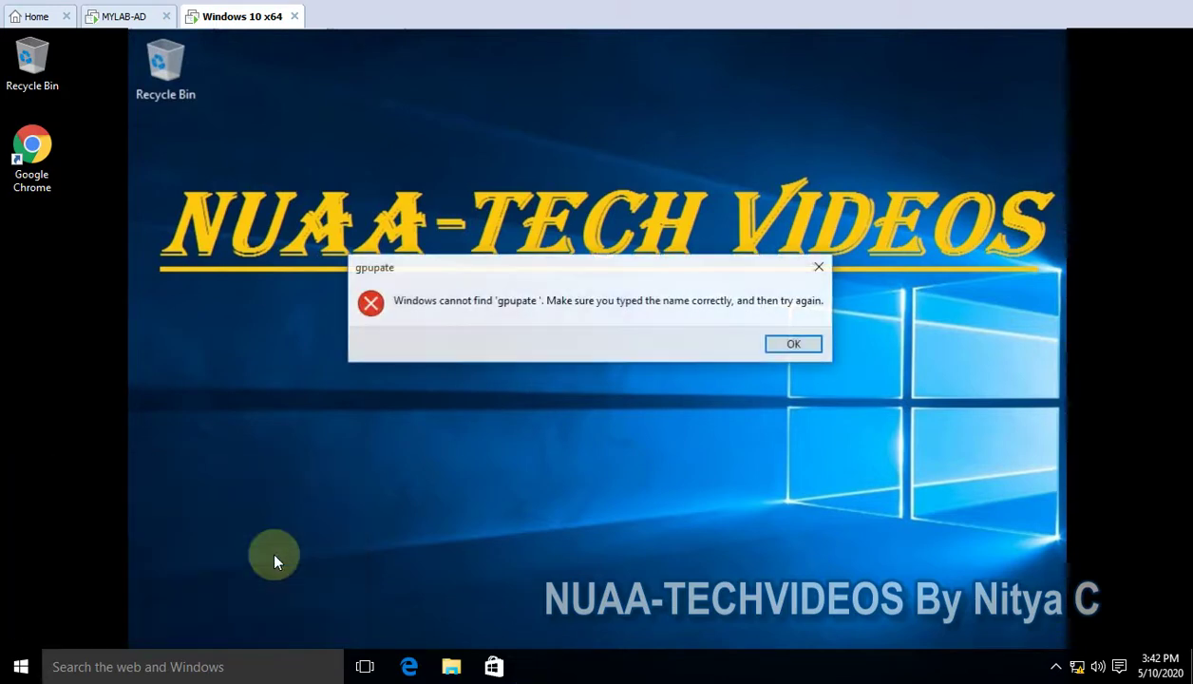
{"action": "key", "text": "Return"}
Step: Launch cmd on the client, run gpupdate /force in it and minimize the console window
{"action": "type", "text": "cmd"}
{"action": "key", "text": "Return"}
{"action": "type", "text": "gp"}
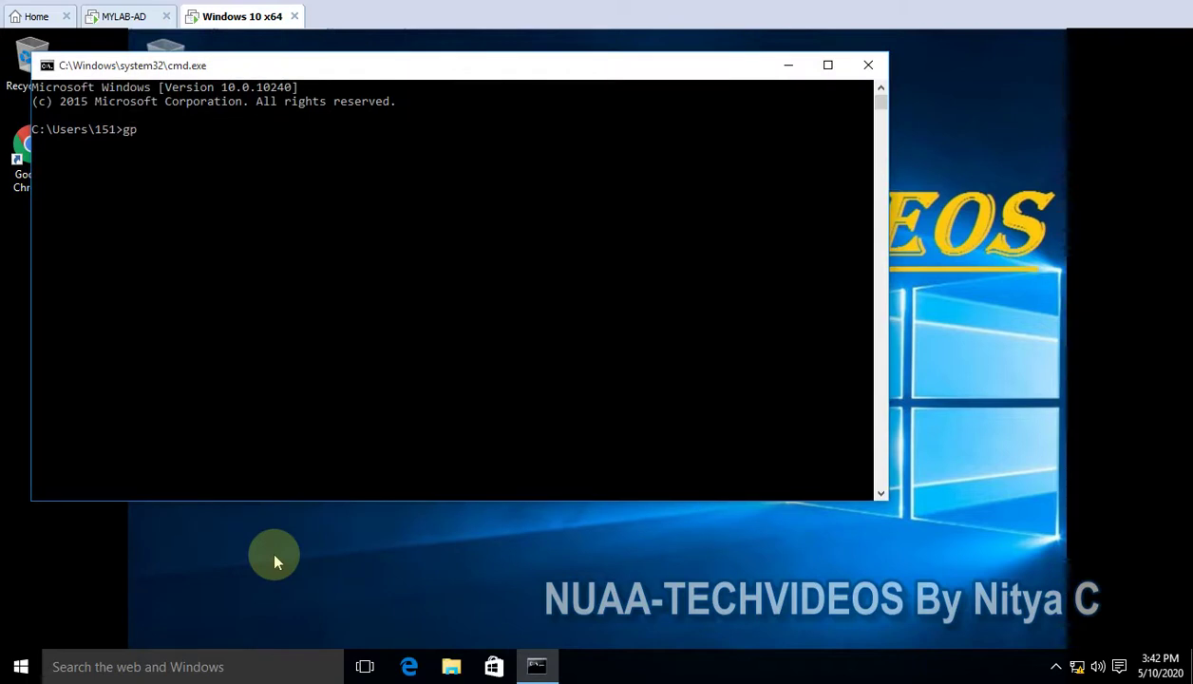
{"action": "type", "text": "update /force"}
{"action": "key", "text": "Return"}
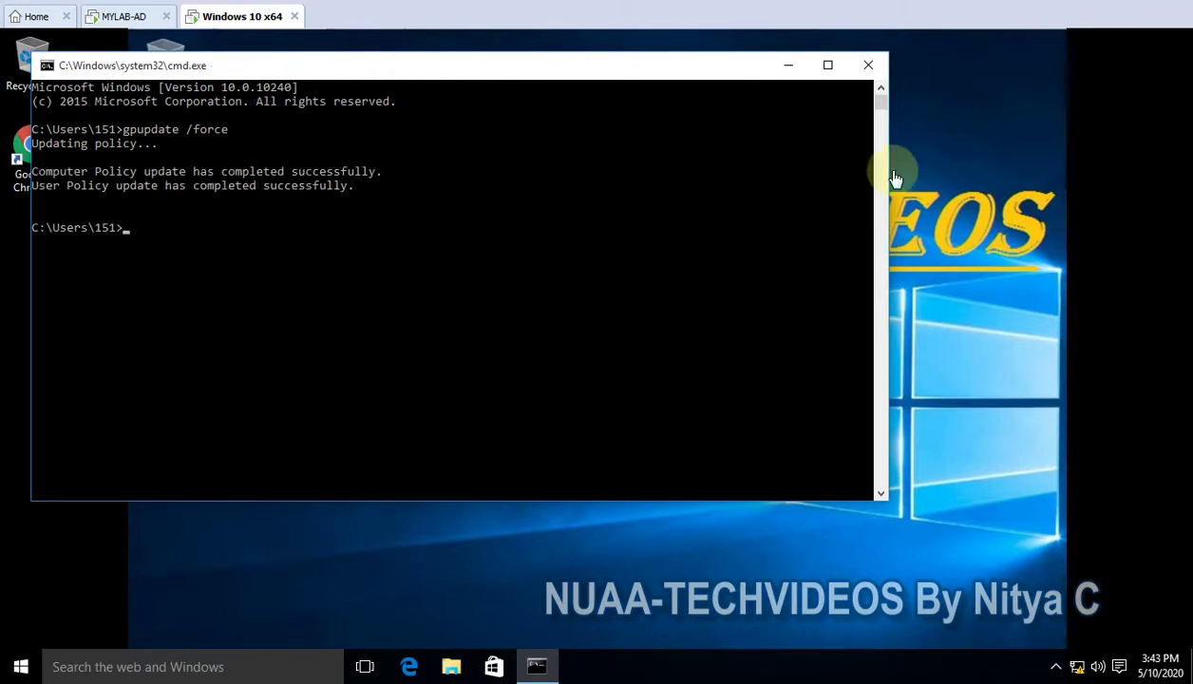
{"action": "left_click", "coordinate": [787, 66]}
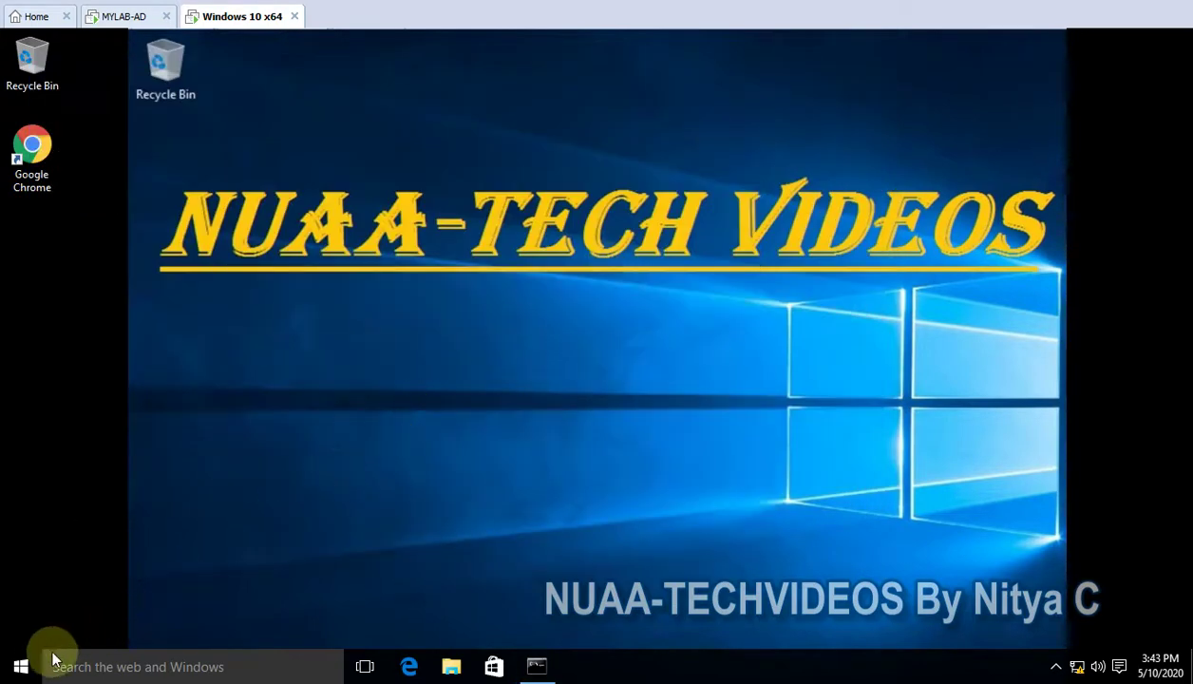
Step: Restart the Windows 10 client
{"action": "right_click", "coordinate": [21, 672]}
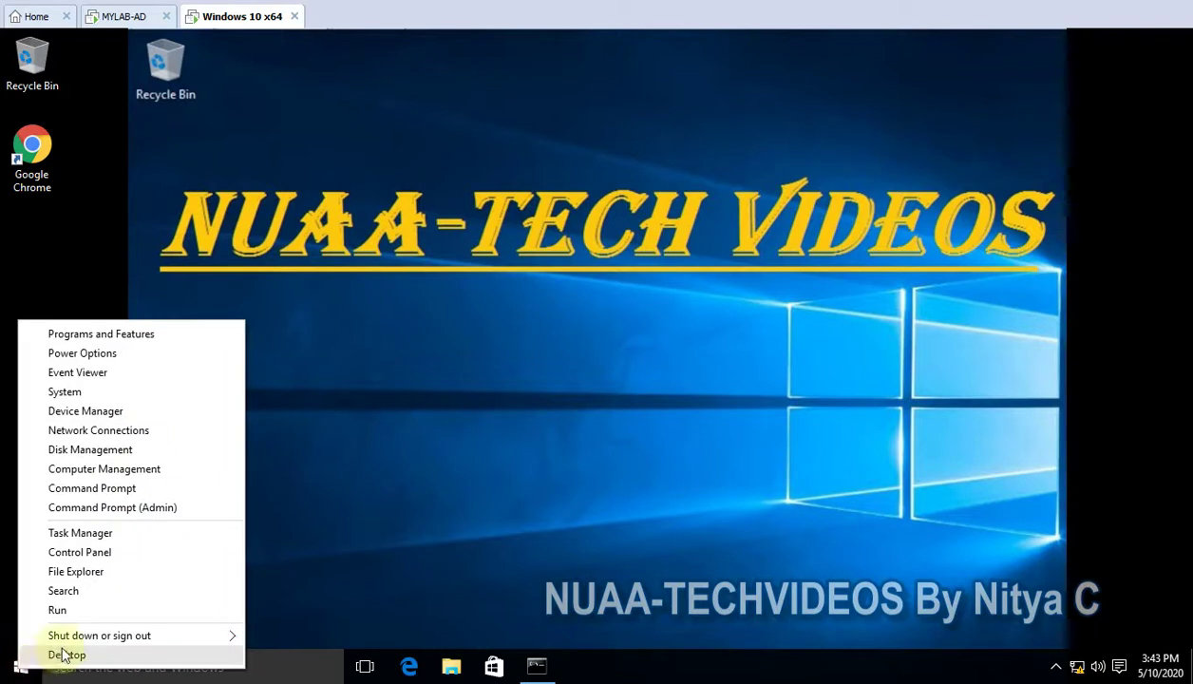
{"action": "mouse_move", "coordinate": [87, 644]}
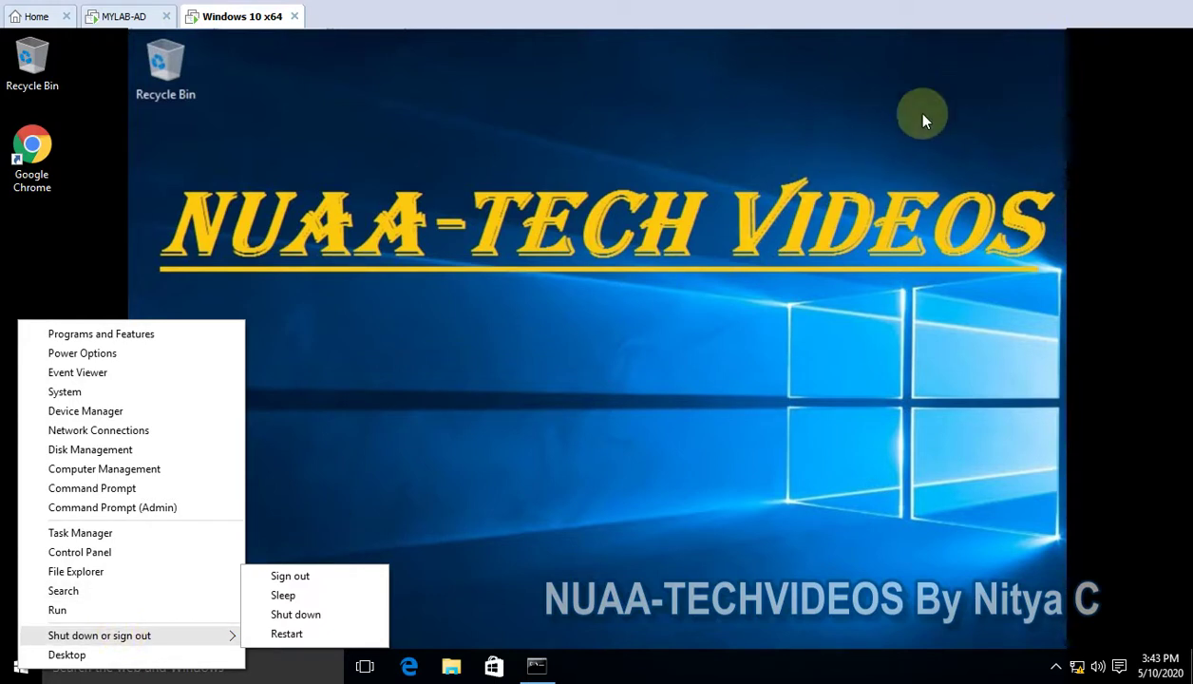
{"action": "left_click", "coordinate": [482, 400]}
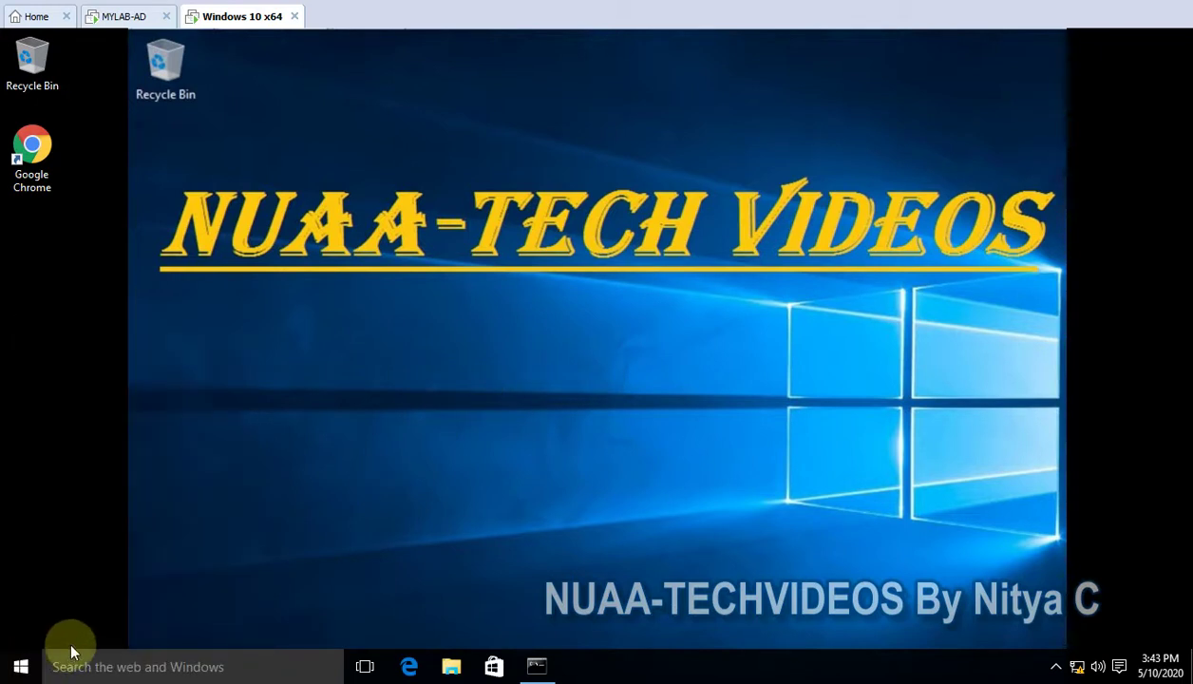
{"action": "right_click", "coordinate": [20, 666]}
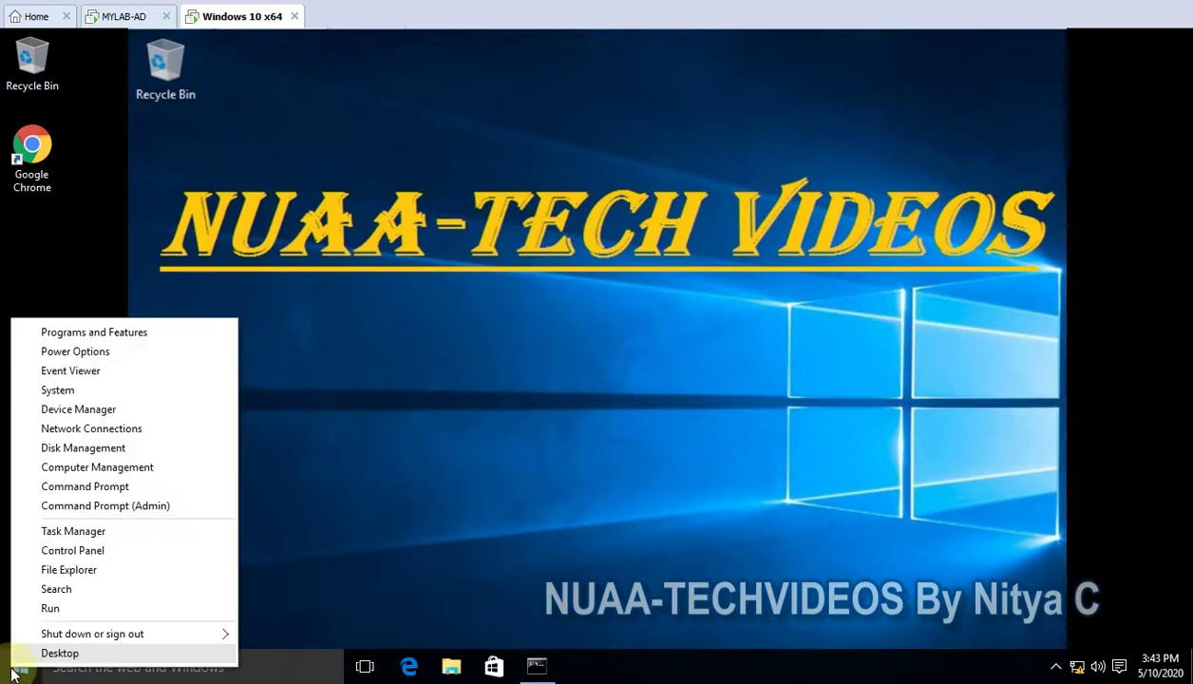
{"action": "left_click", "coordinate": [284, 632]}
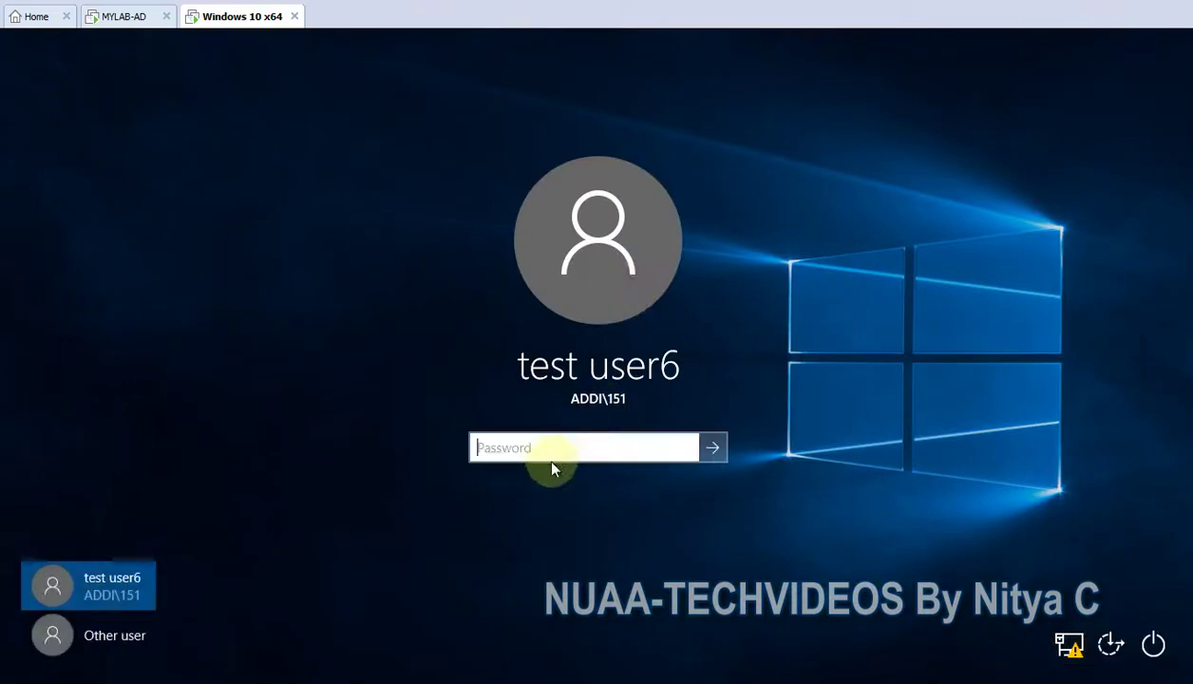
Step: Enter the domain account's password to sign in to the Windows 10 client and refresh its desktop
{"action": "type", "text": "•"}
{"action": "key", "text": "BackSpace"}
{"action": "type", "text": "•"}
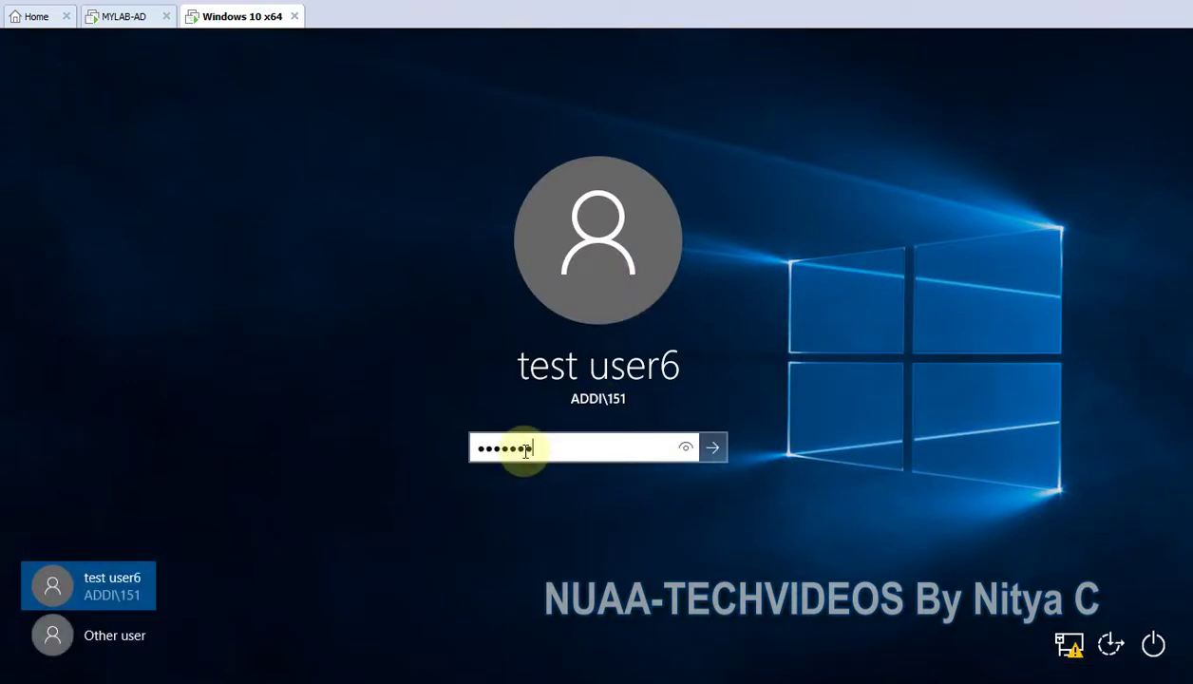
{"action": "key", "text": "Return"}
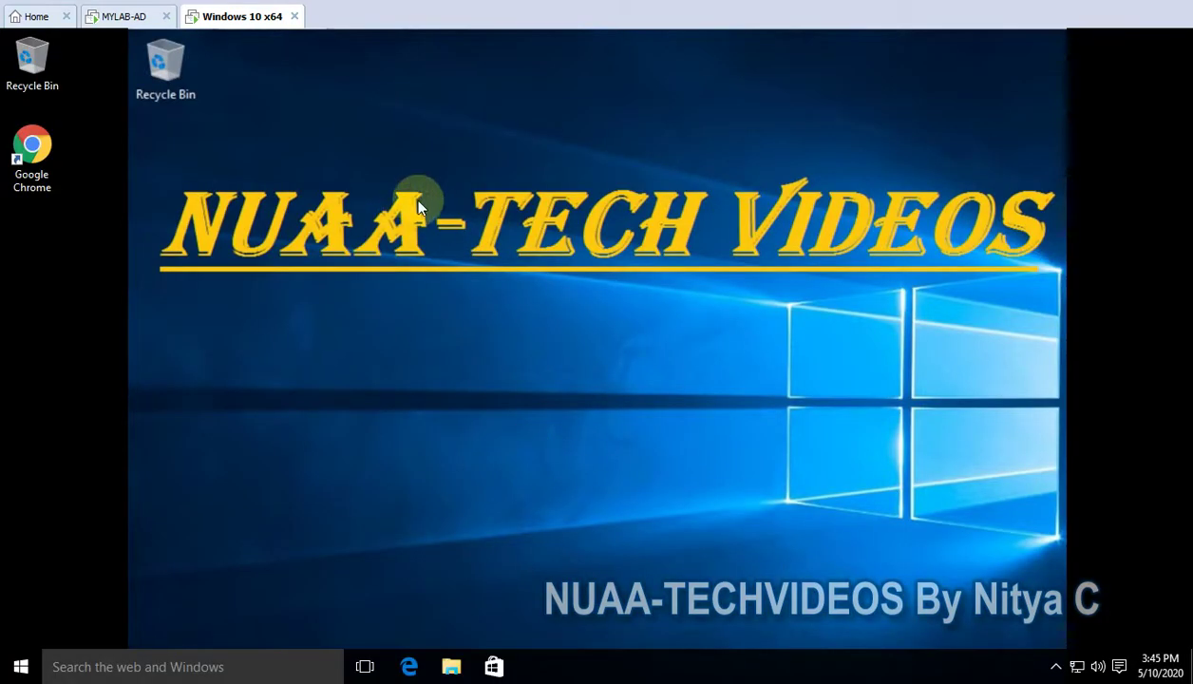
{"action": "right_click", "coordinate": [467, 259]}
{"action": "left_click", "coordinate": [469, 254]}
Step: Switch to the MYLAB-AD server and review the GPOs linked to the DEL organizational unit
{"action": "left_click", "coordinate": [128, 16]}
{"action": "left_click", "coordinate": [118, 276]}
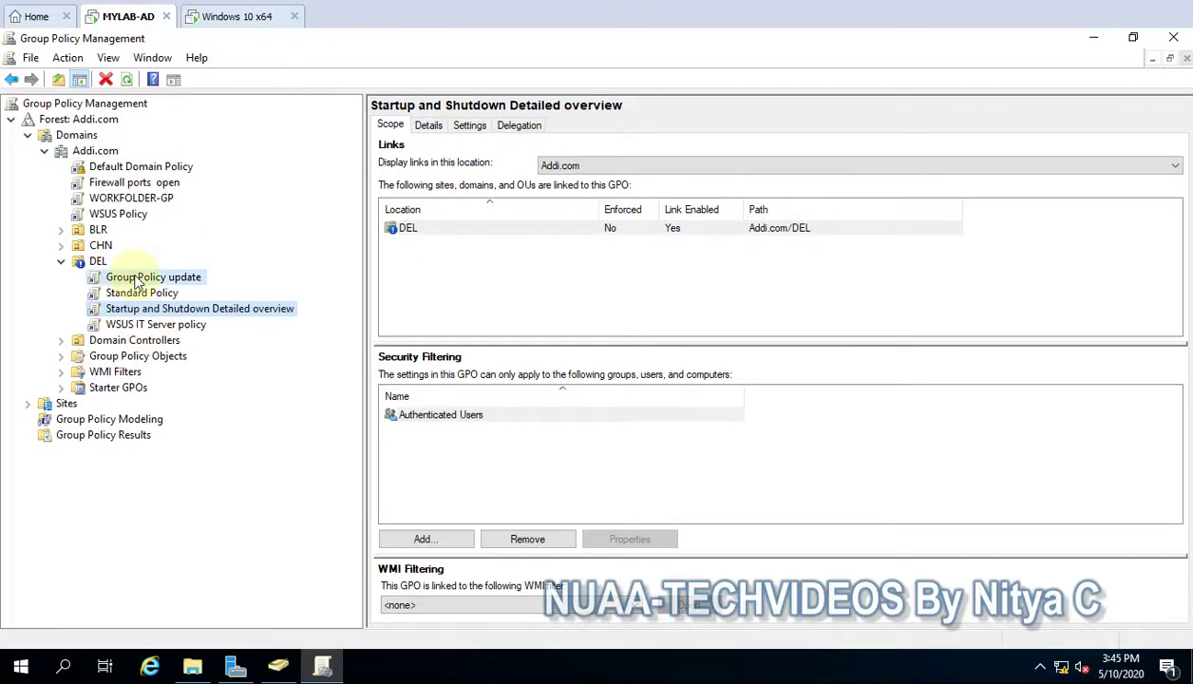
{"action": "left_click", "coordinate": [134, 294]}
{"action": "left_click", "coordinate": [138, 325]}
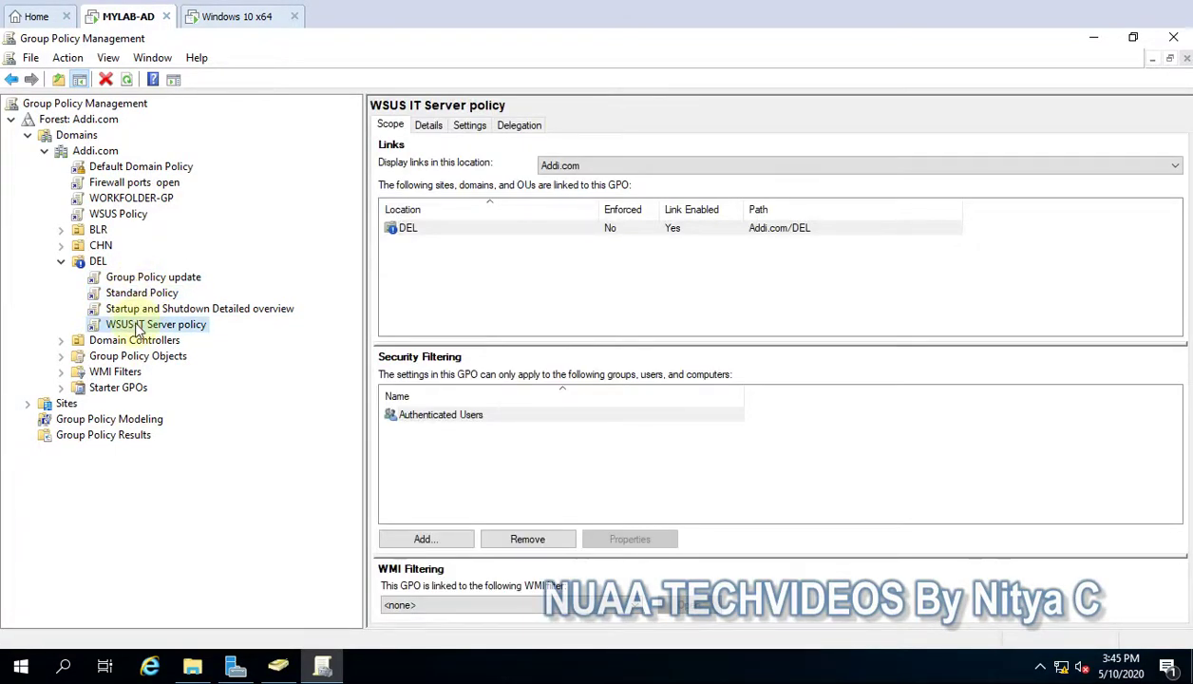
{"action": "left_click", "coordinate": [99, 263]}
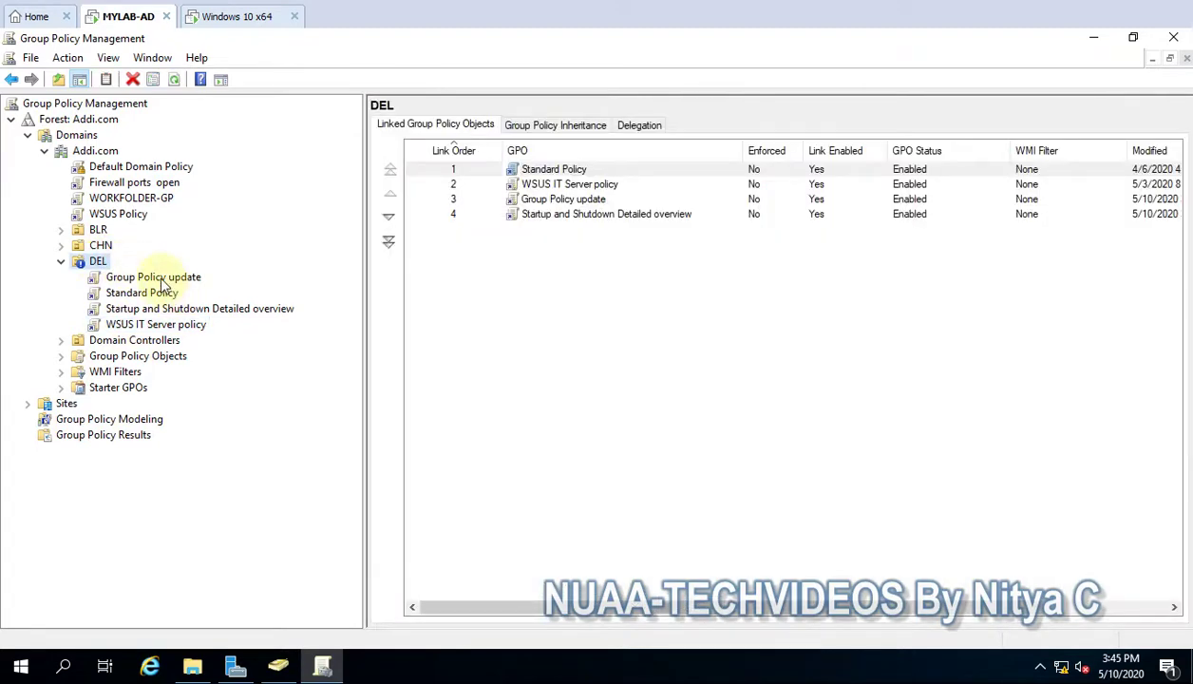
Step: Display the settings report of the "Group Policy update" GPO and examine its Startup and Shutdown scripts
{"action": "left_click", "coordinate": [161, 277]}
{"action": "left_click", "coordinate": [468, 124]}
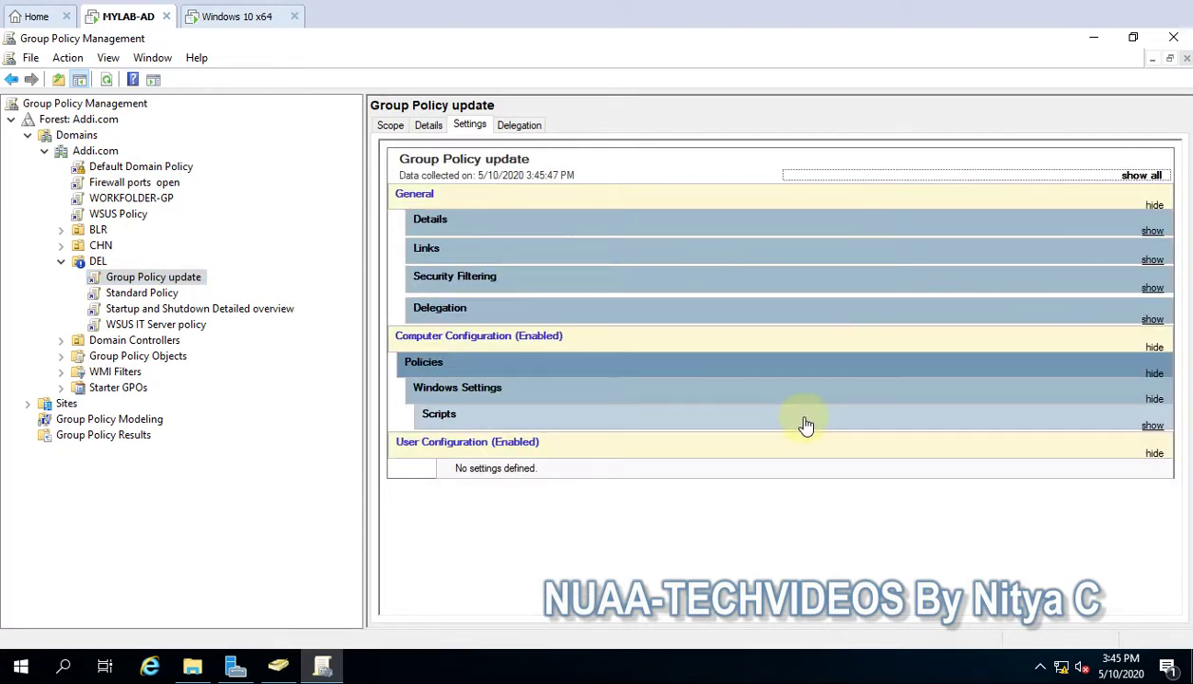
{"action": "left_click", "coordinate": [1151, 427]}
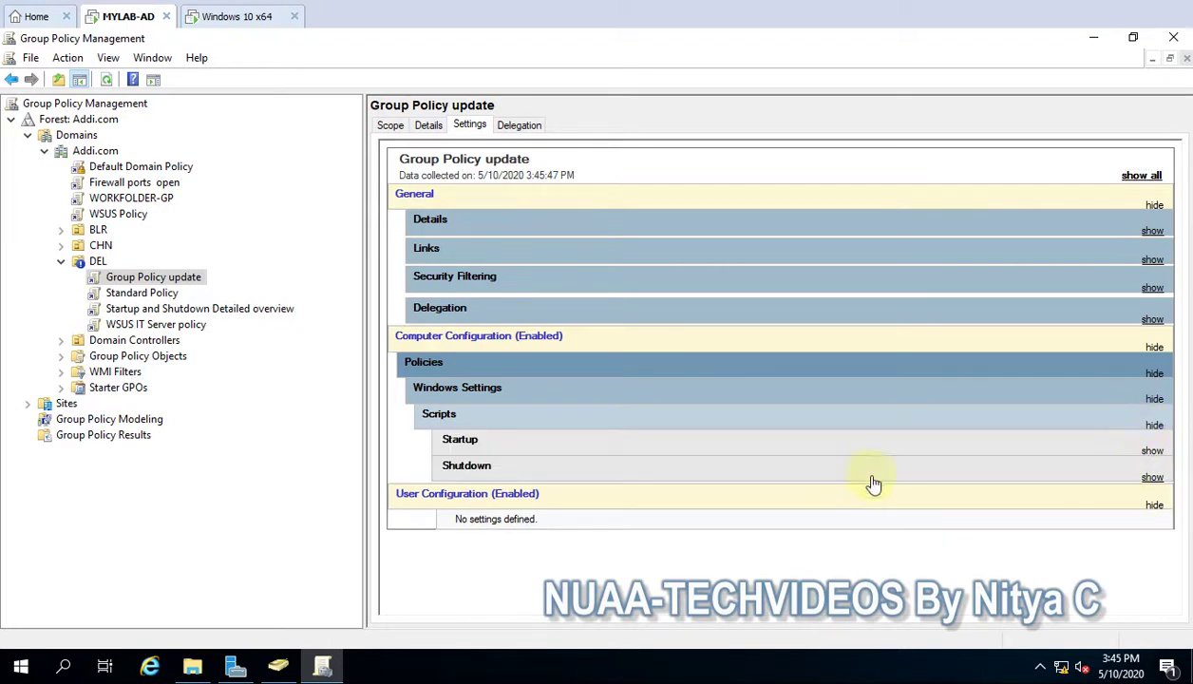
{"action": "left_click", "coordinate": [1150, 451]}
{"action": "left_click", "coordinate": [1152, 550]}
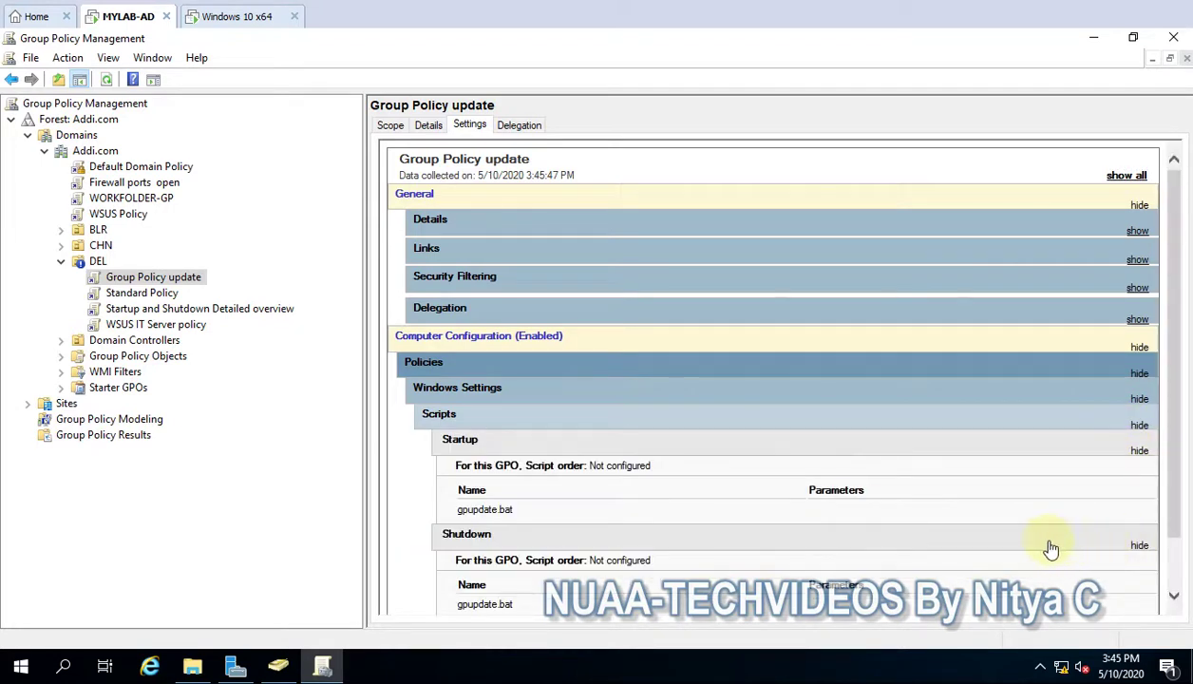
{"action": "scroll", "coordinate": [950, 523], "scroll_direction": "down", "scroll_amount": 2}
{"action": "left_click_drag", "start_coordinate": [454, 455], "coordinate": [538, 456]}
{"action": "left_click_drag", "start_coordinate": [459, 547], "coordinate": [532, 546]}
{"action": "left_click_drag", "start_coordinate": [457, 448], "coordinate": [551, 448]}
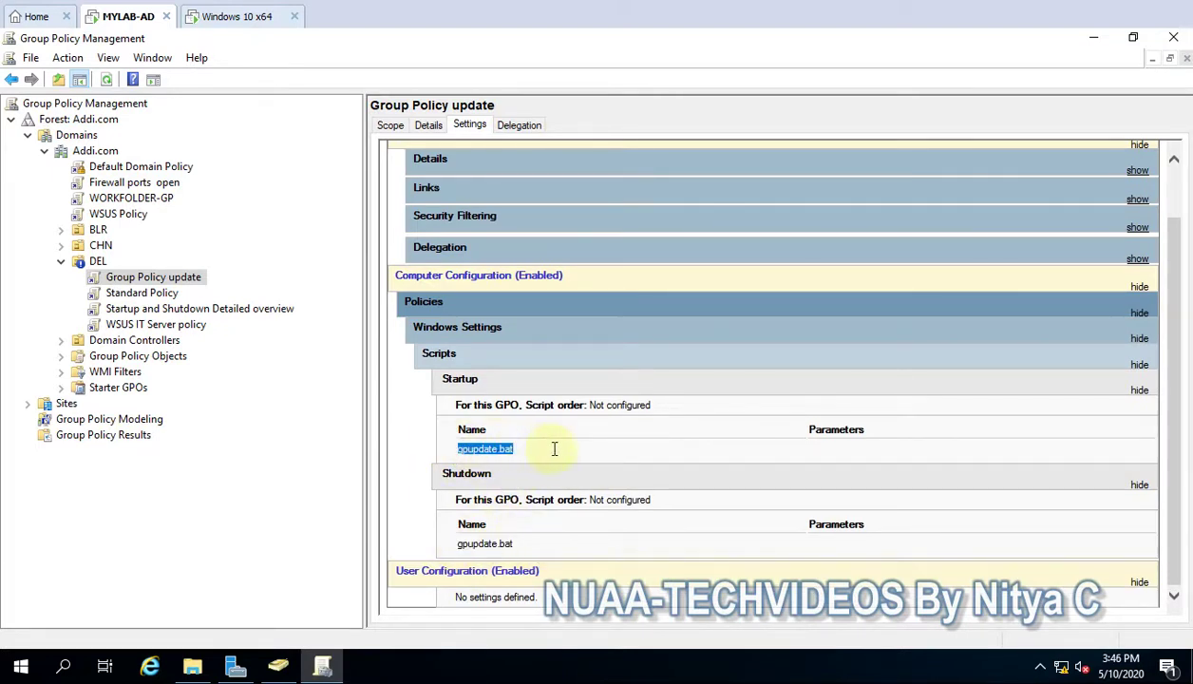
Step: Expand the computer Administrative Templates in the settings reports of "Standard Policy" and "Startup and Shutdown Detailed overview"
{"action": "left_click", "coordinate": [140, 294]}
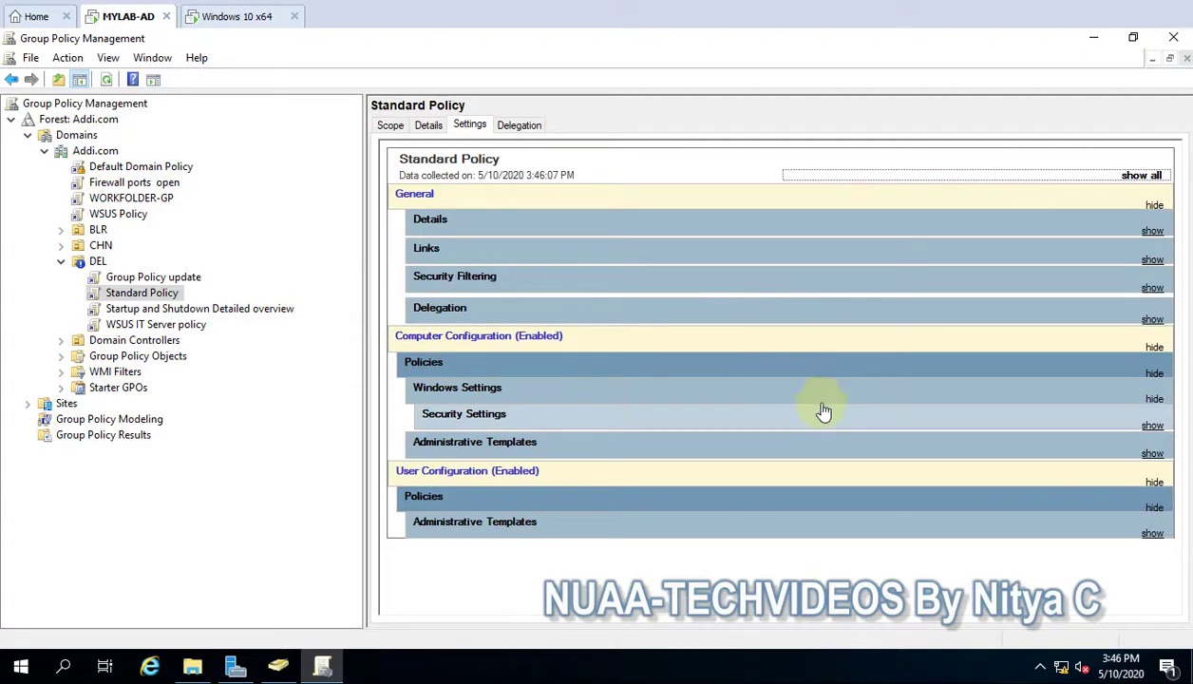
{"action": "left_click", "coordinate": [1150, 456]}
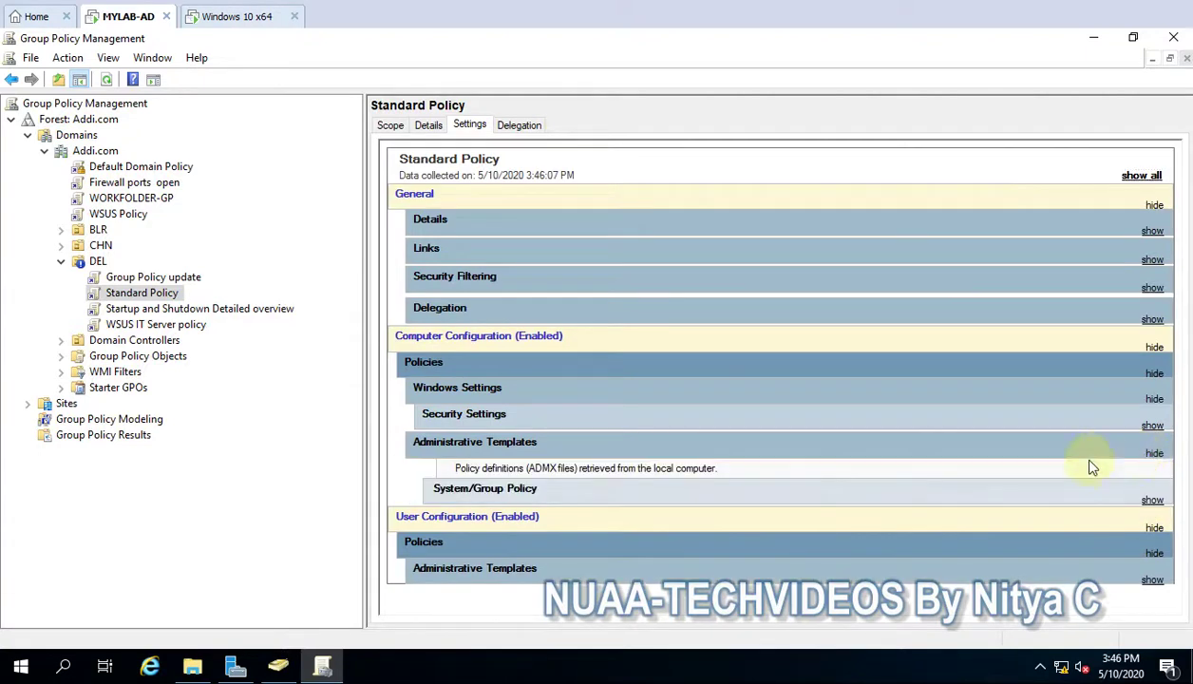
{"action": "left_click", "coordinate": [1151, 501]}
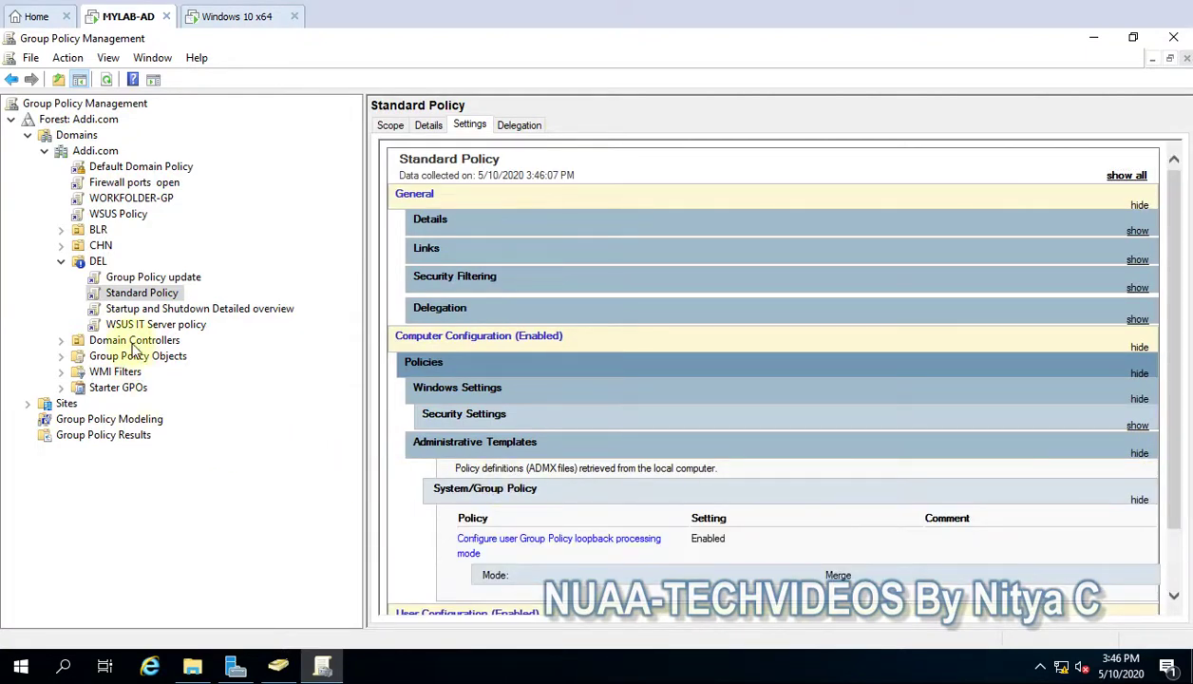
{"action": "left_click", "coordinate": [133, 309]}
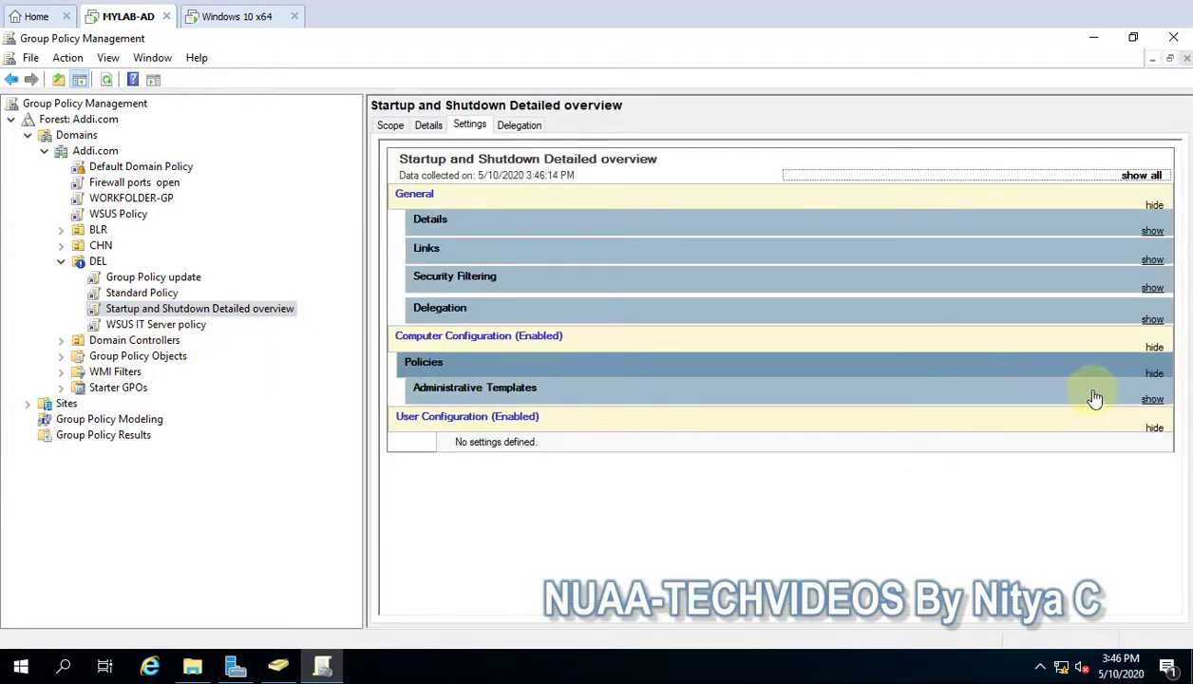
{"action": "left_click", "coordinate": [1150, 400]}
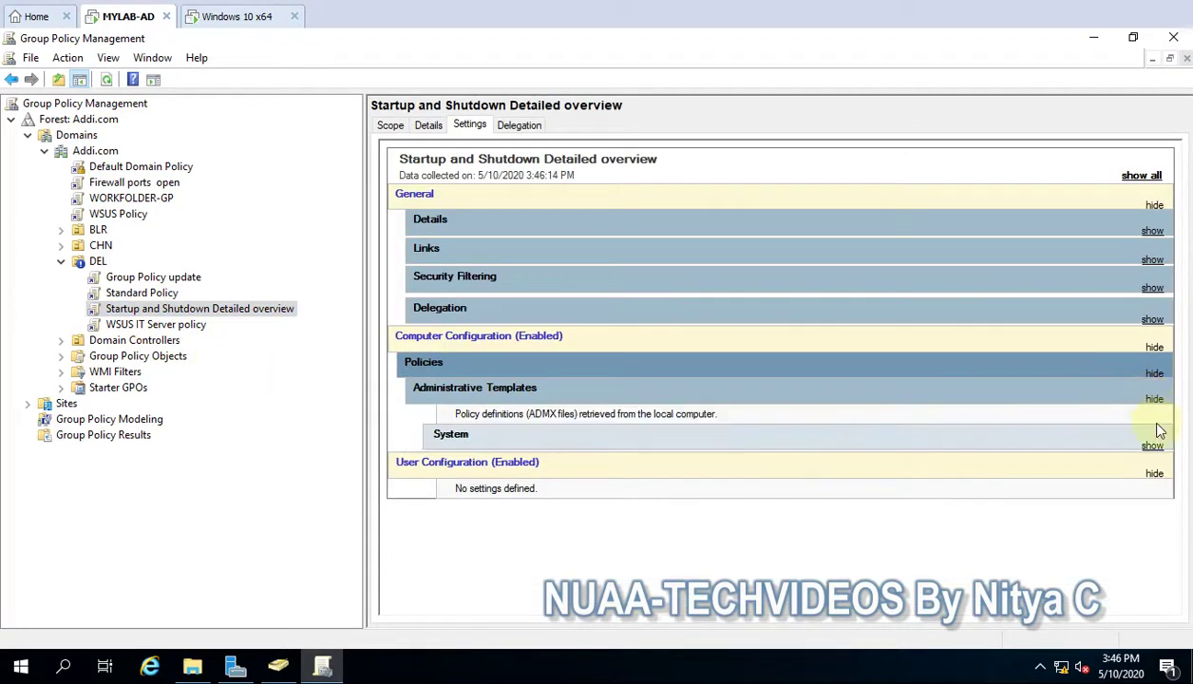
Step: Return to the "Group Policy update" settings report and expand its Startup script details
{"action": "left_click", "coordinate": [131, 281]}
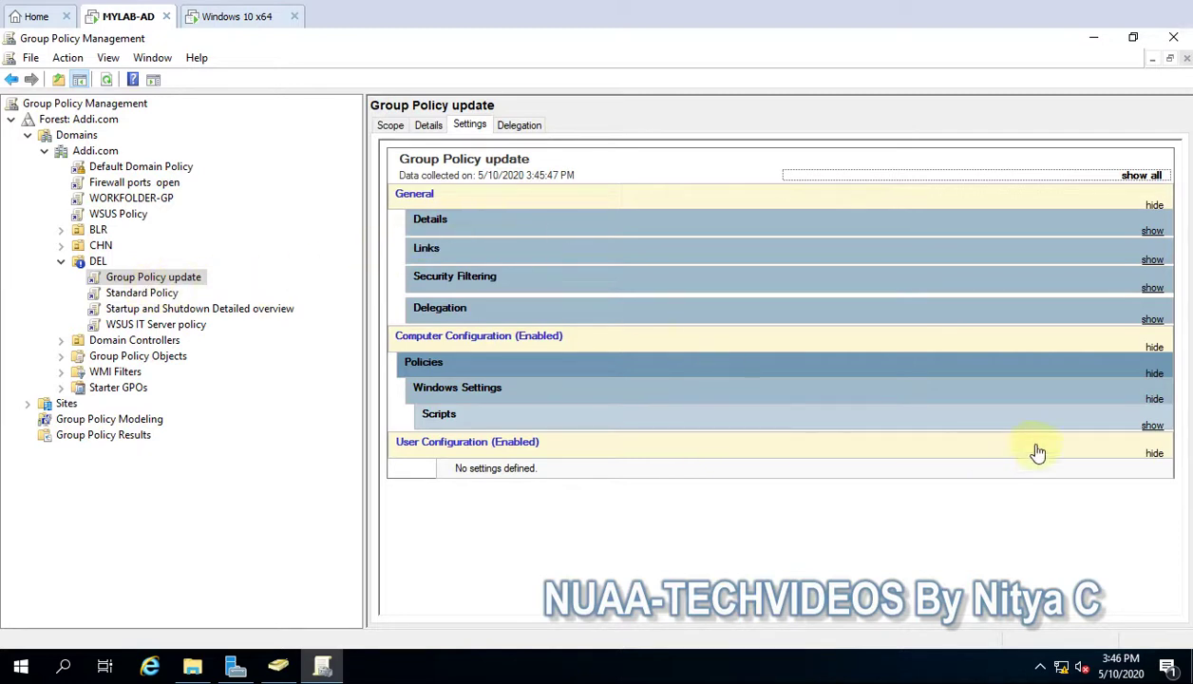
{"action": "left_click", "coordinate": [1151, 425]}
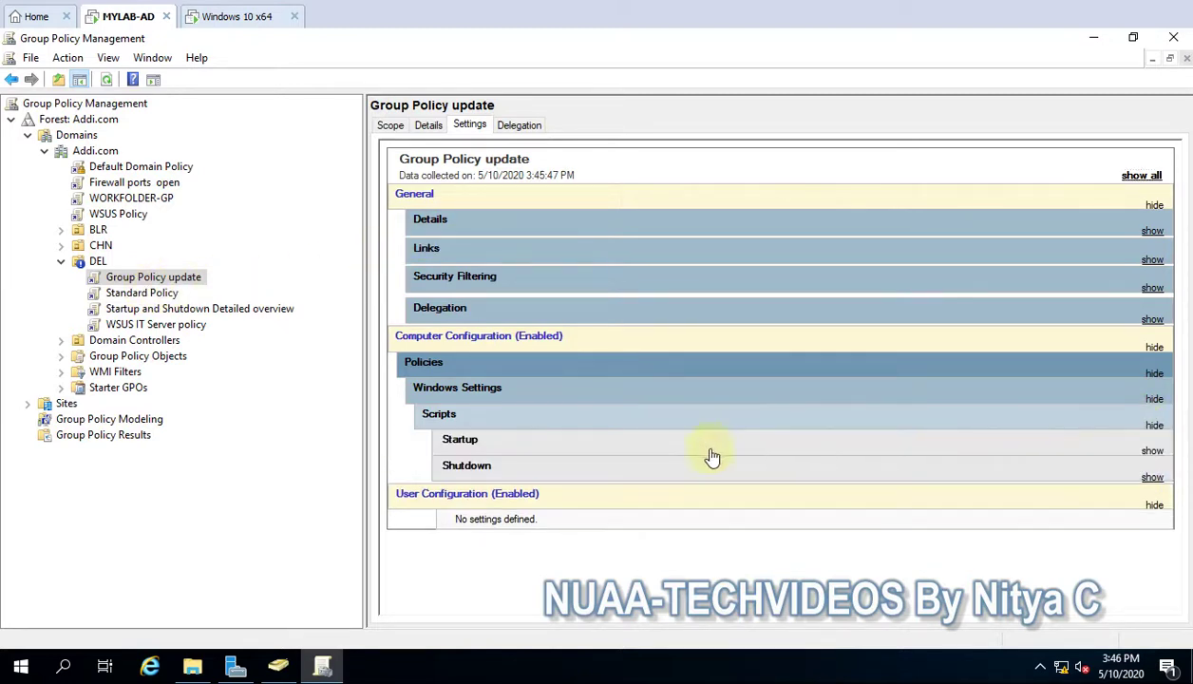
{"action": "left_click", "coordinate": [1151, 452]}
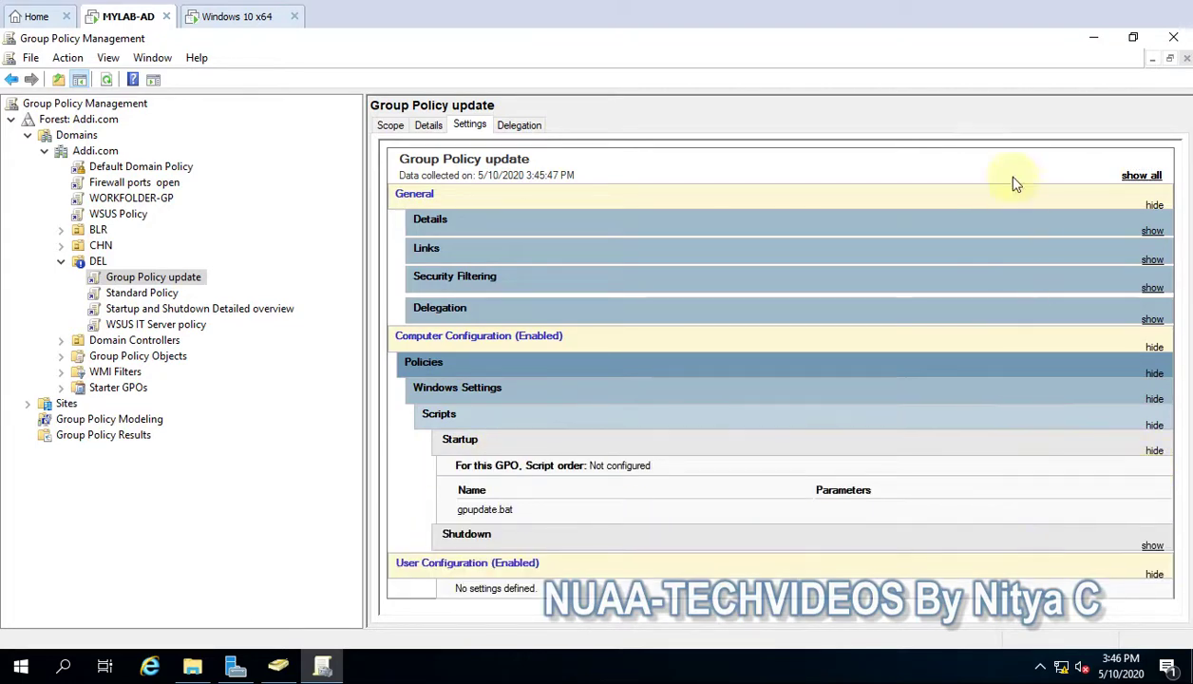
Step: Minimize Group Policy Management on the server, switch to the Windows 10 x64 client and refresh both desktops
{"action": "left_click", "coordinate": [1092, 45]}
{"action": "right_click", "coordinate": [502, 173]}
{"action": "left_click", "coordinate": [530, 228]}
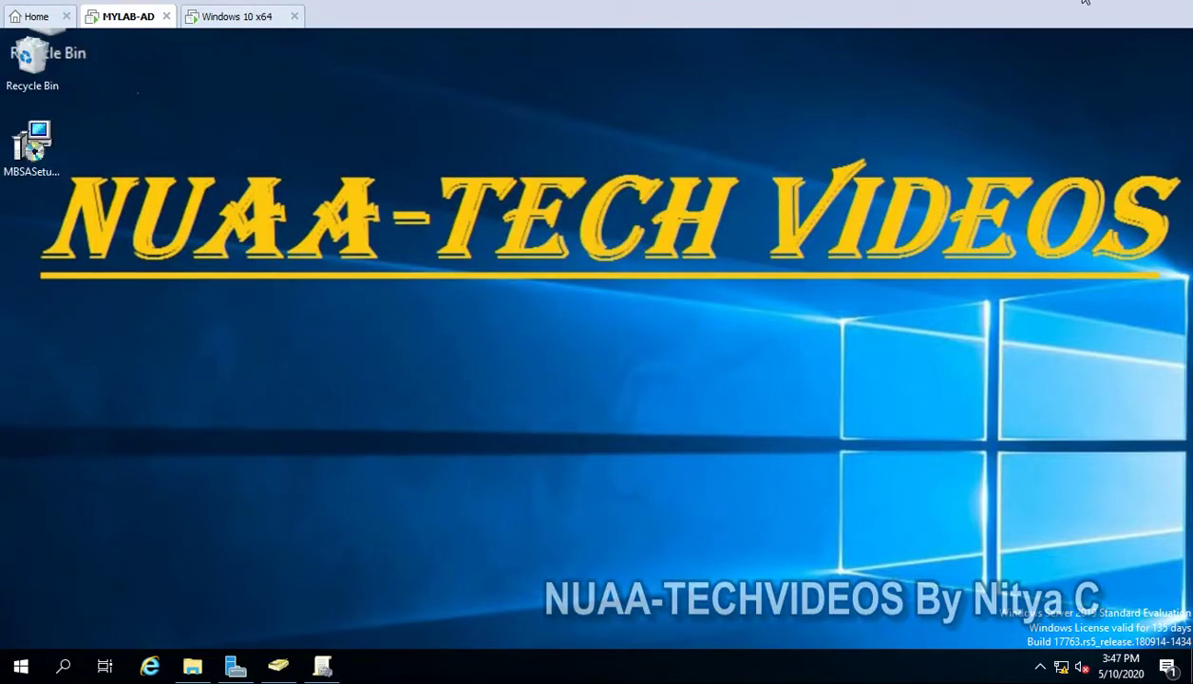
{"action": "left_click", "coordinate": [226, 16]}
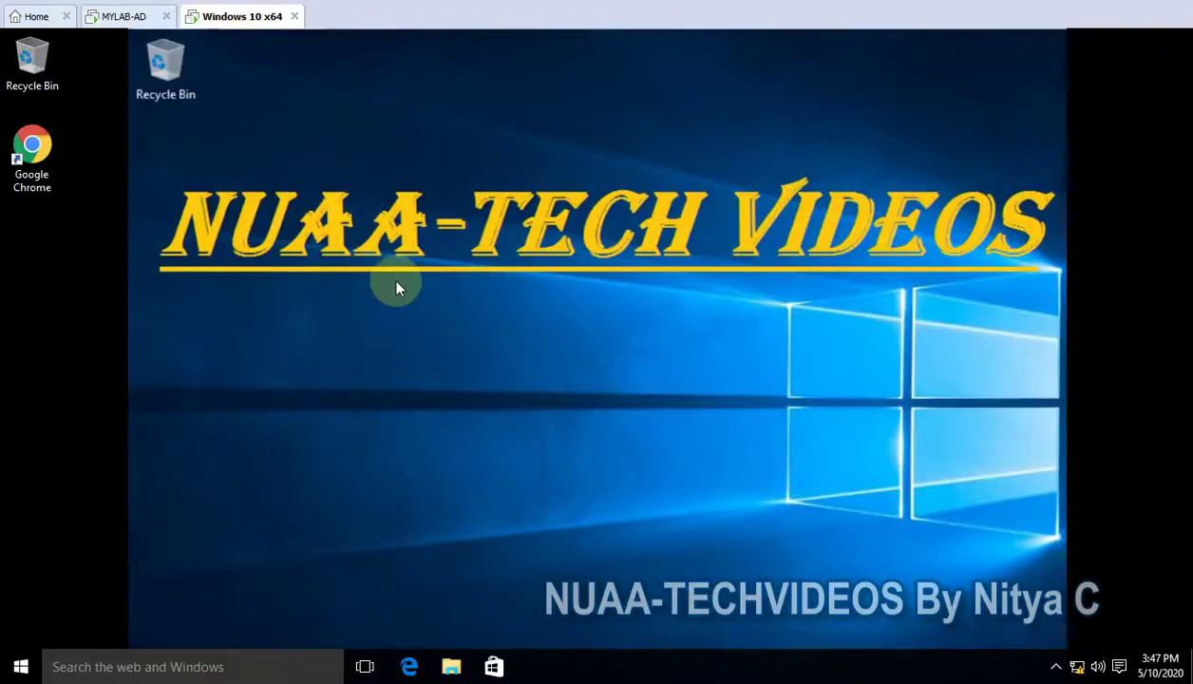
{"action": "right_click", "coordinate": [405, 273]}
{"action": "left_click", "coordinate": [442, 316]}
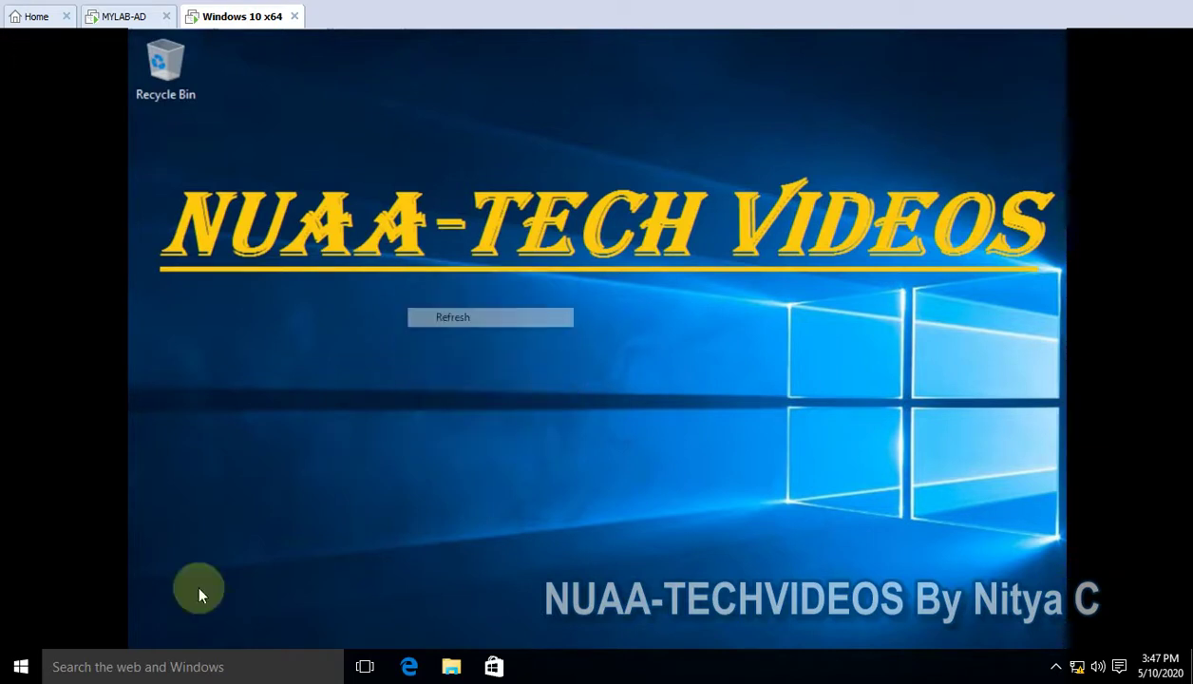
Step: Open Event Viewer on the client by running eventvwr from the Run dialog
{"action": "right_click", "coordinate": [21, 664]}
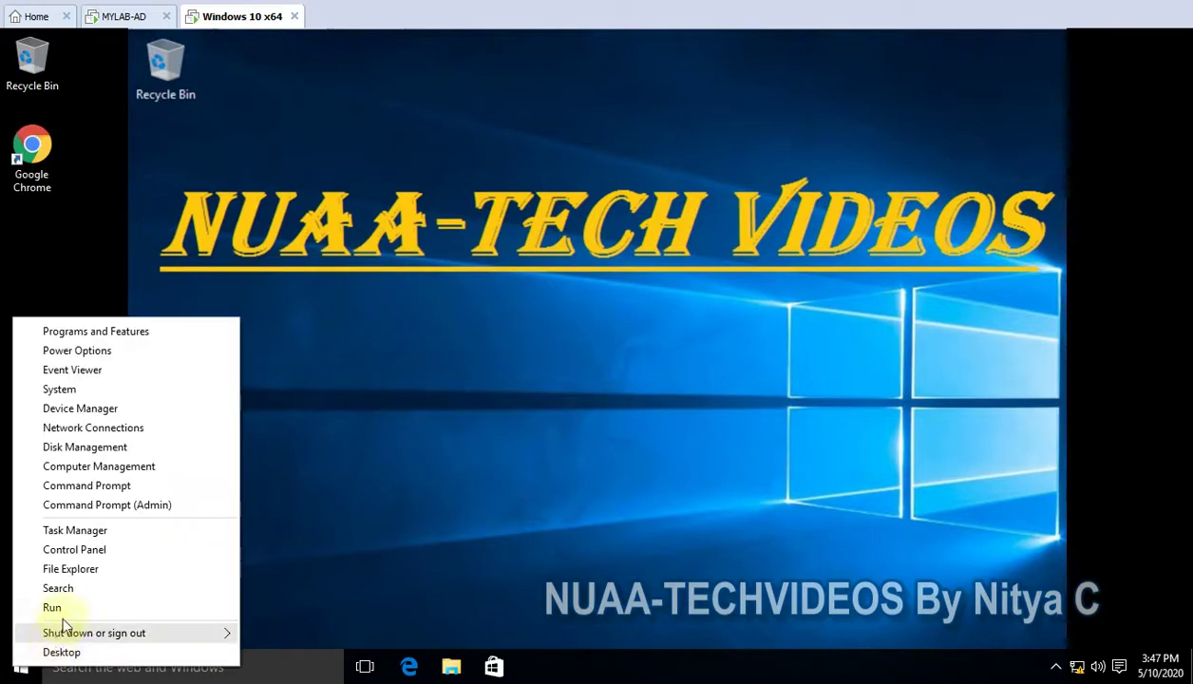
{"action": "left_click", "coordinate": [72, 608]}
{"action": "type", "text": "eventvwr"}
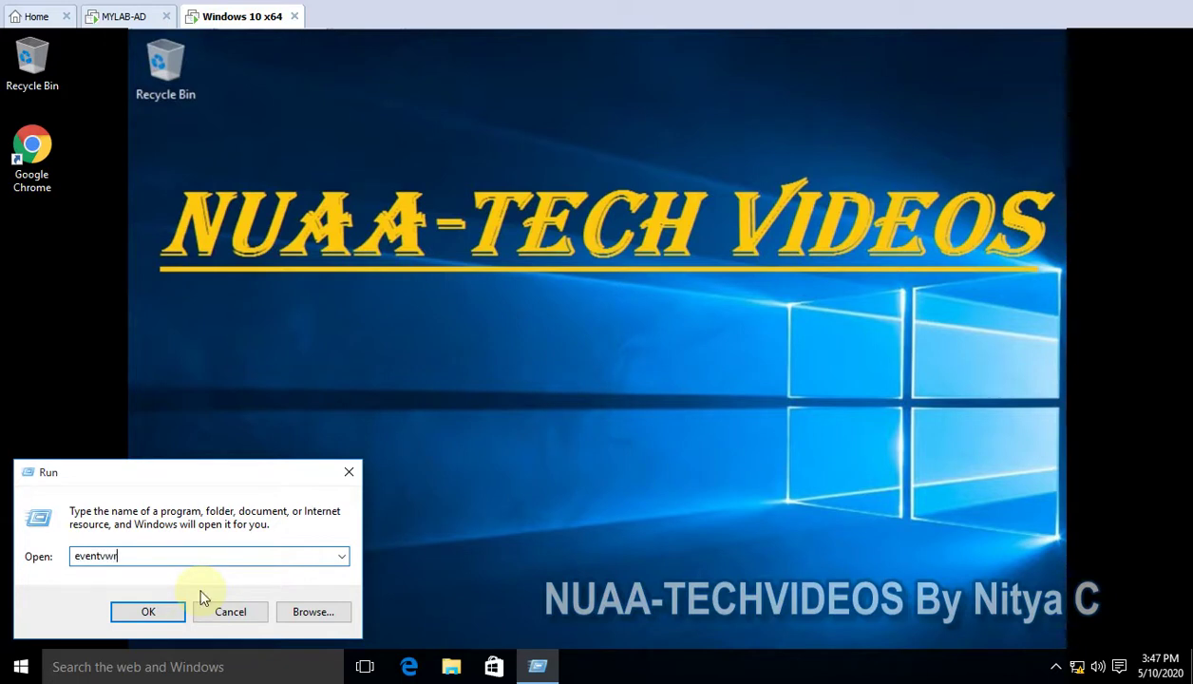
{"action": "key", "text": "Return"}
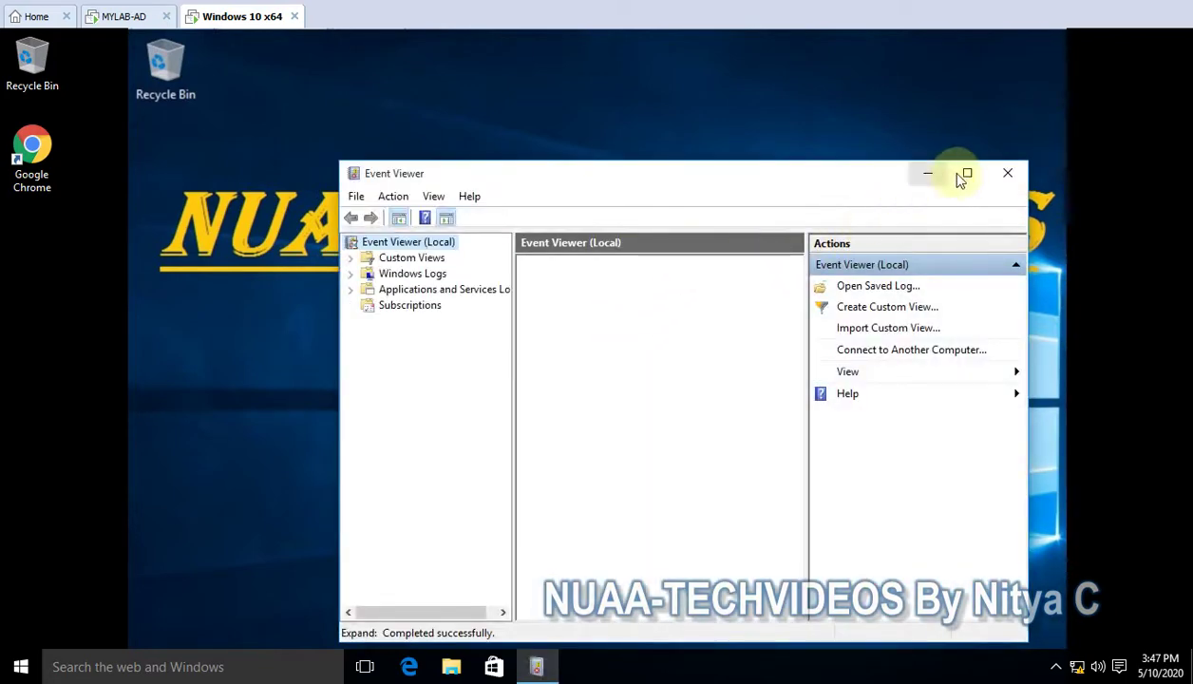
Step: Maximize Event Viewer and try to open the GroupPolicy Operational log in the Microsoft Windows logs under Applications and Services Logs
{"action": "left_click", "coordinate": [952, 180]}
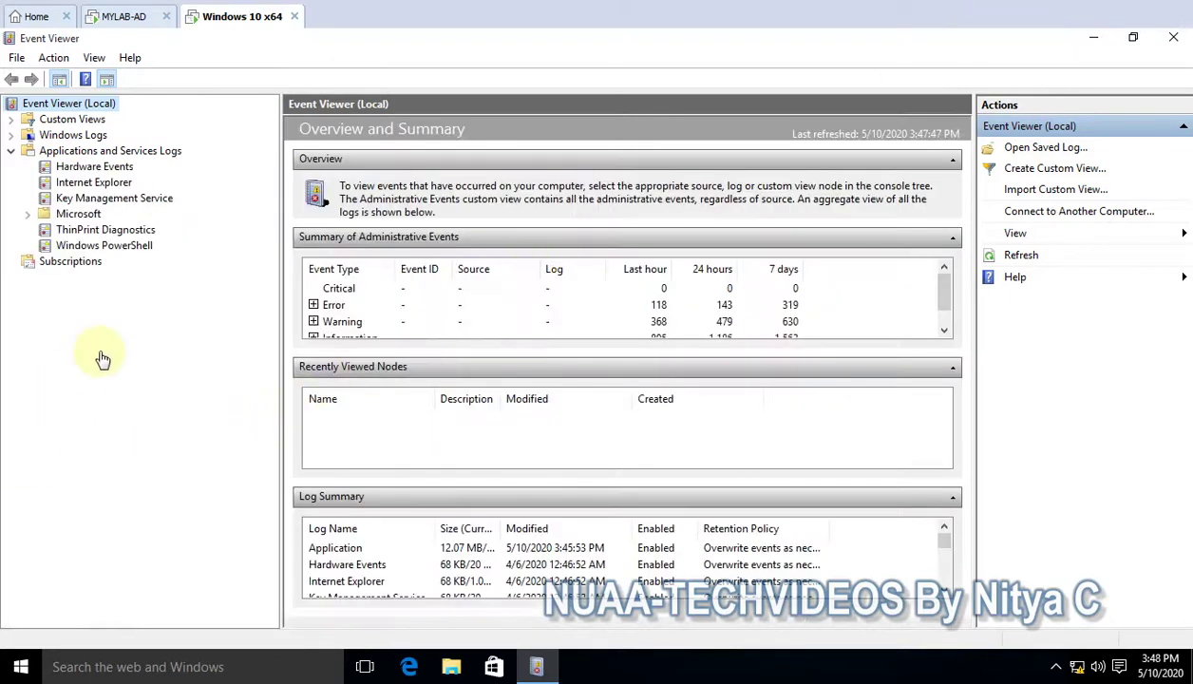
{"action": "left_click", "coordinate": [29, 214]}
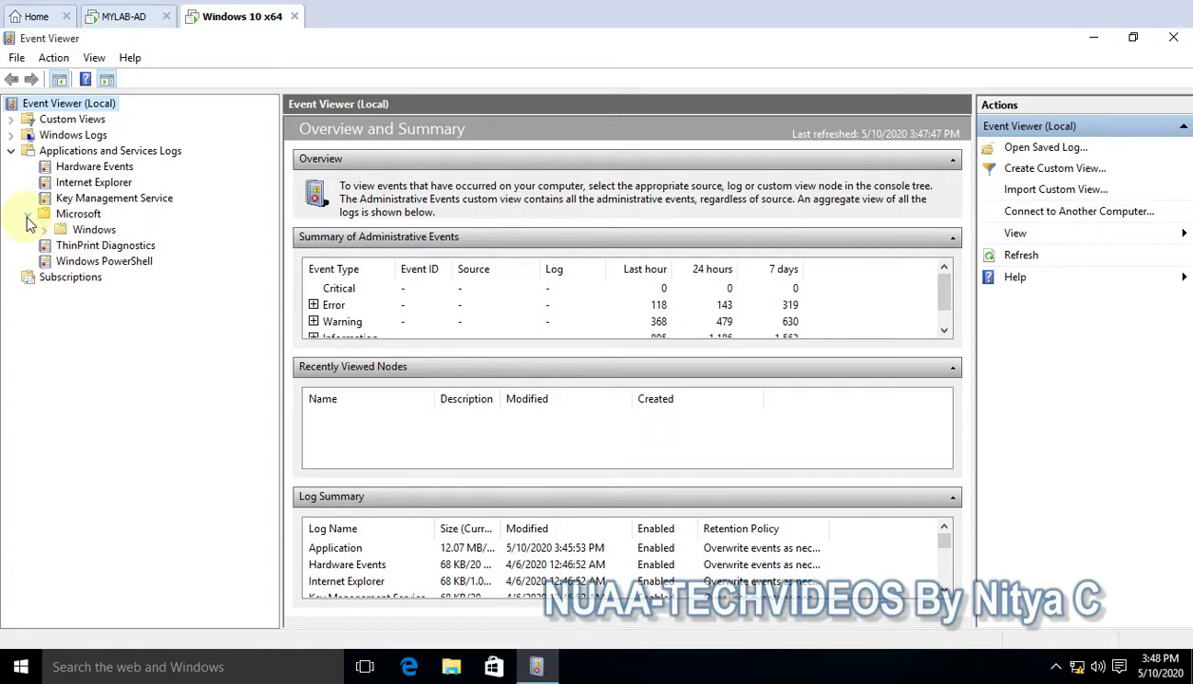
{"action": "left_click", "coordinate": [44, 231]}
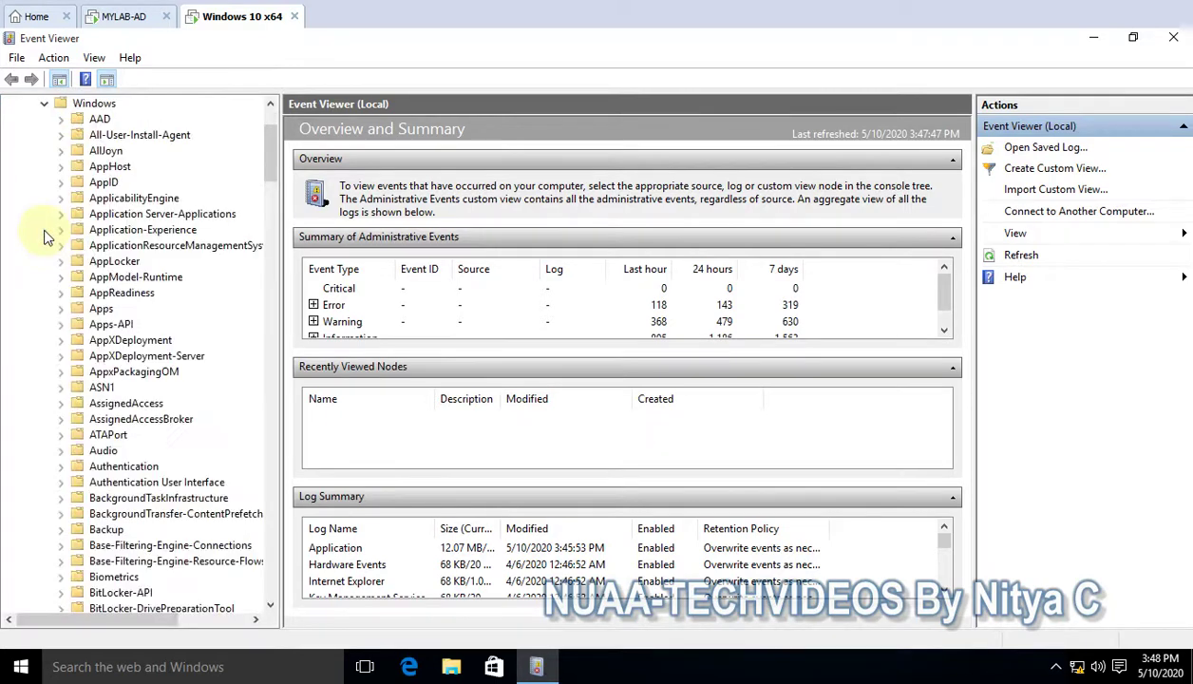
{"action": "scroll", "coordinate": [45, 237], "scroll_direction": "up", "scroll_amount": 3}
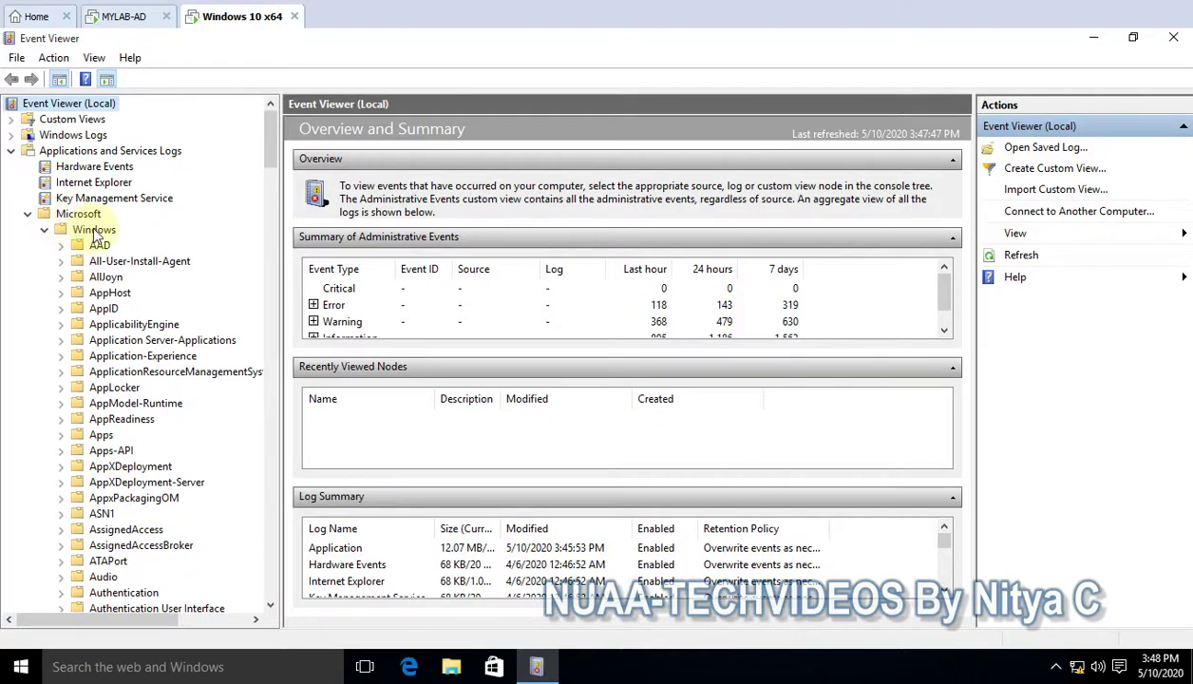
{"action": "scroll", "coordinate": [104, 417], "scroll_direction": "down", "scroll_amount": 20}
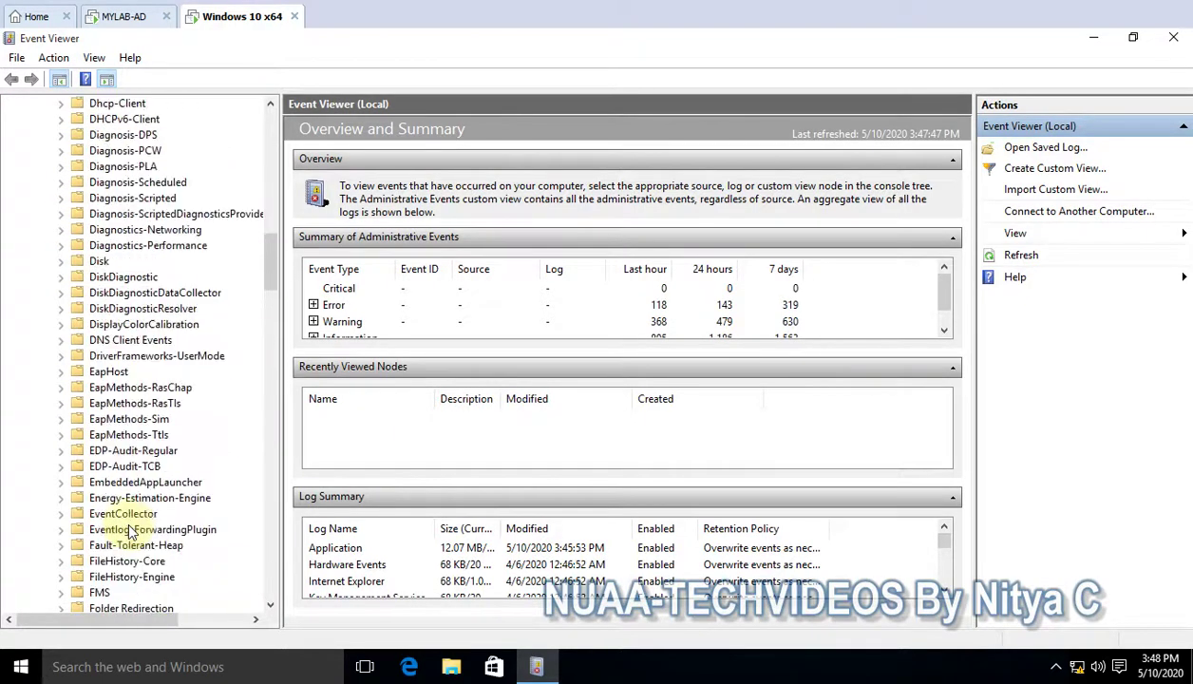
{"action": "left_click", "coordinate": [131, 530]}
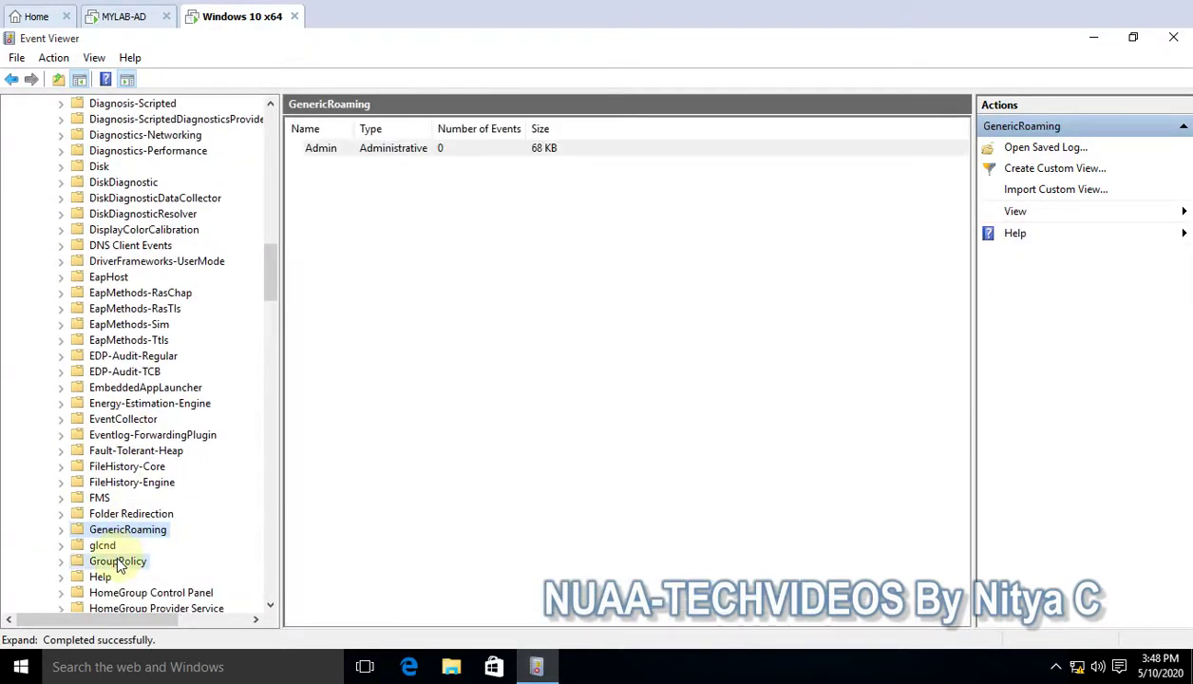
{"action": "double_click", "coordinate": [118, 561]}
{"action": "left_click", "coordinate": [124, 577]}
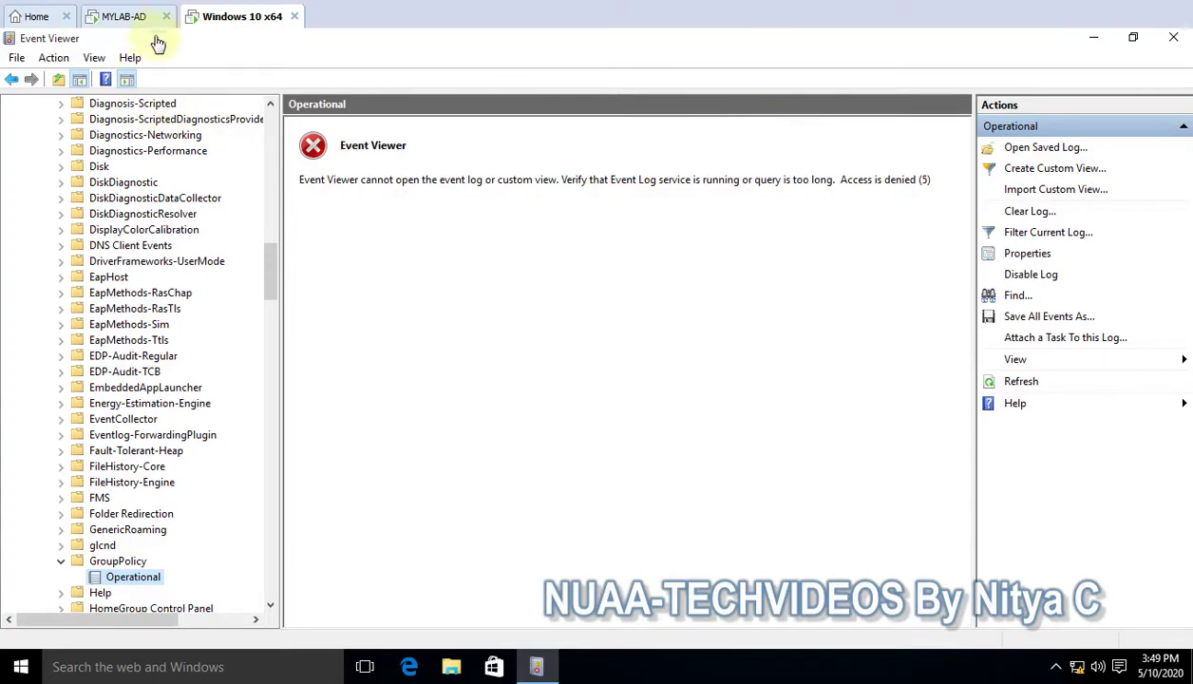
Step: Switch to the MYLAB-AD server and open Event Viewer by running eventvwr from the Run dialog
{"action": "left_click", "coordinate": [125, 17]}
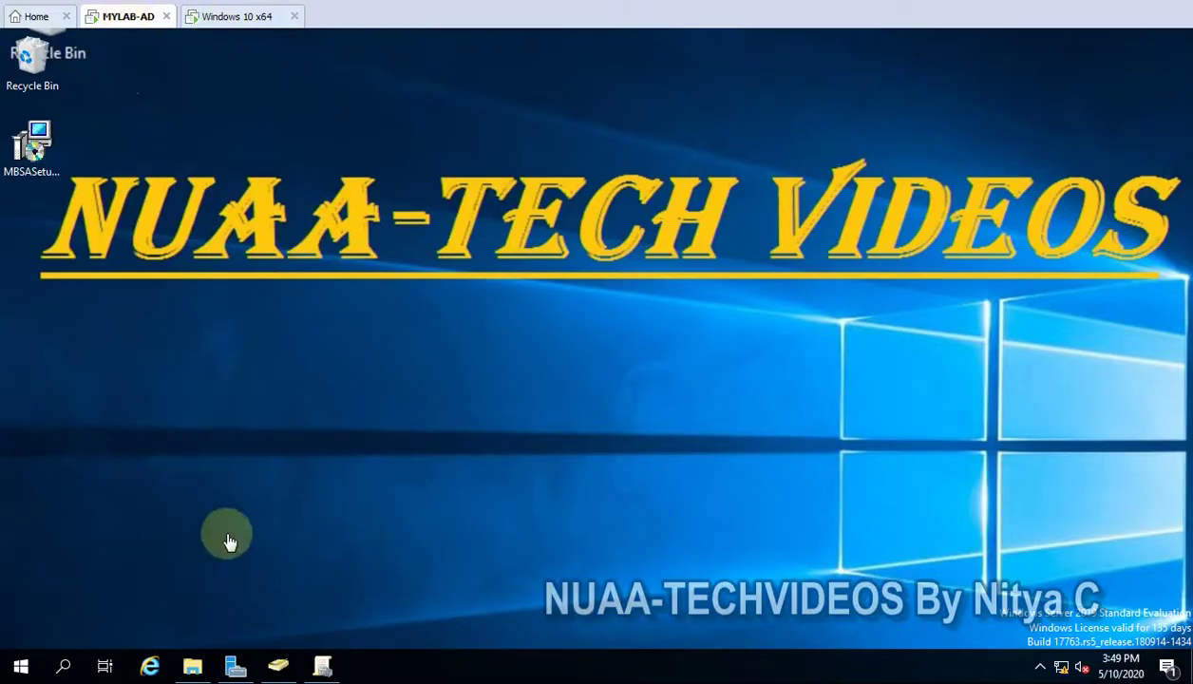
{"action": "right_click", "coordinate": [29, 661]}
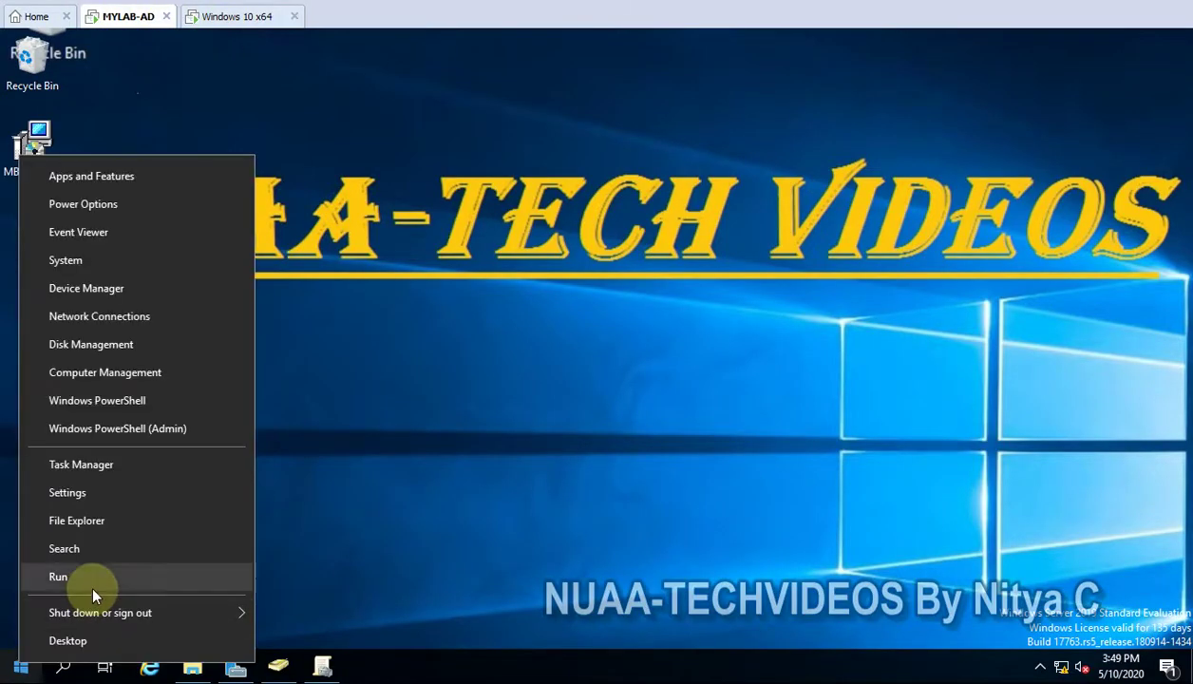
{"action": "left_click", "coordinate": [90, 569]}
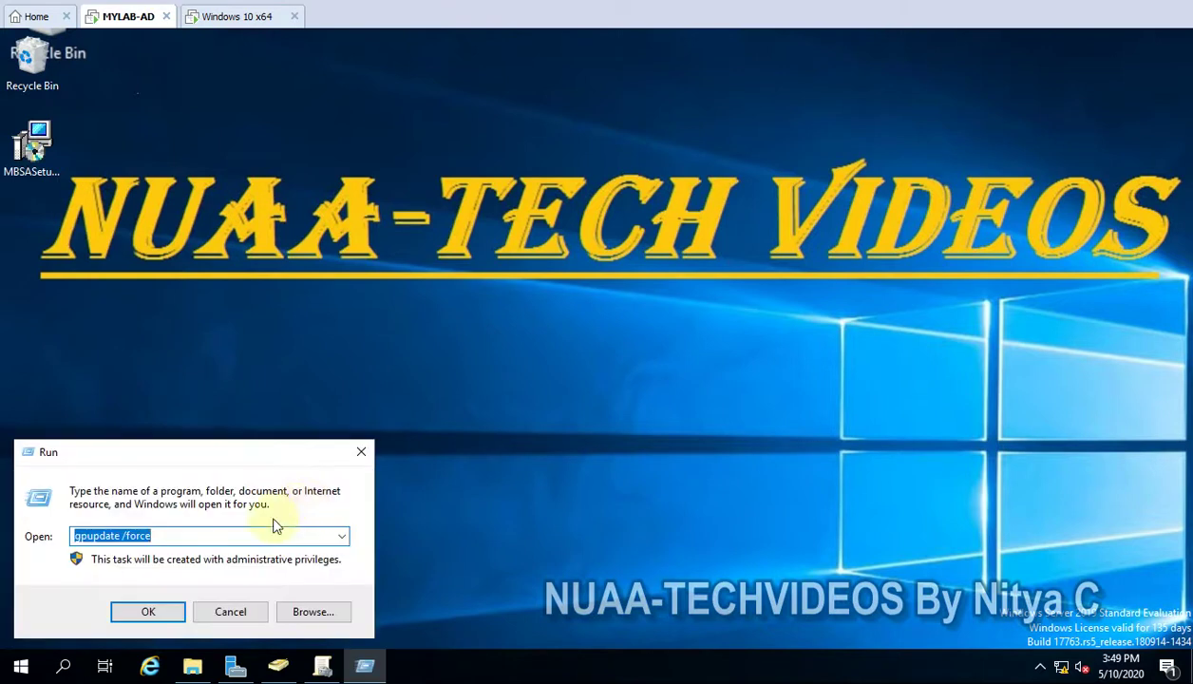
{"action": "type", "text": "eve"}
{"action": "key", "text": "Down"}
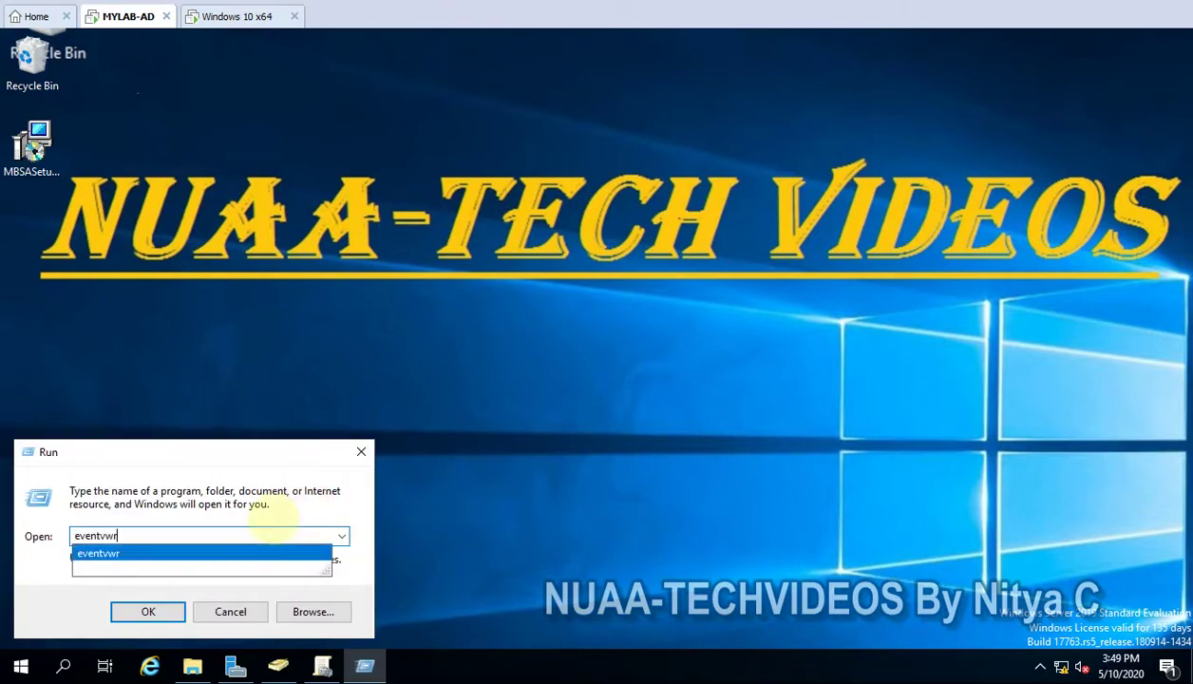
{"action": "key", "text": "Return"}
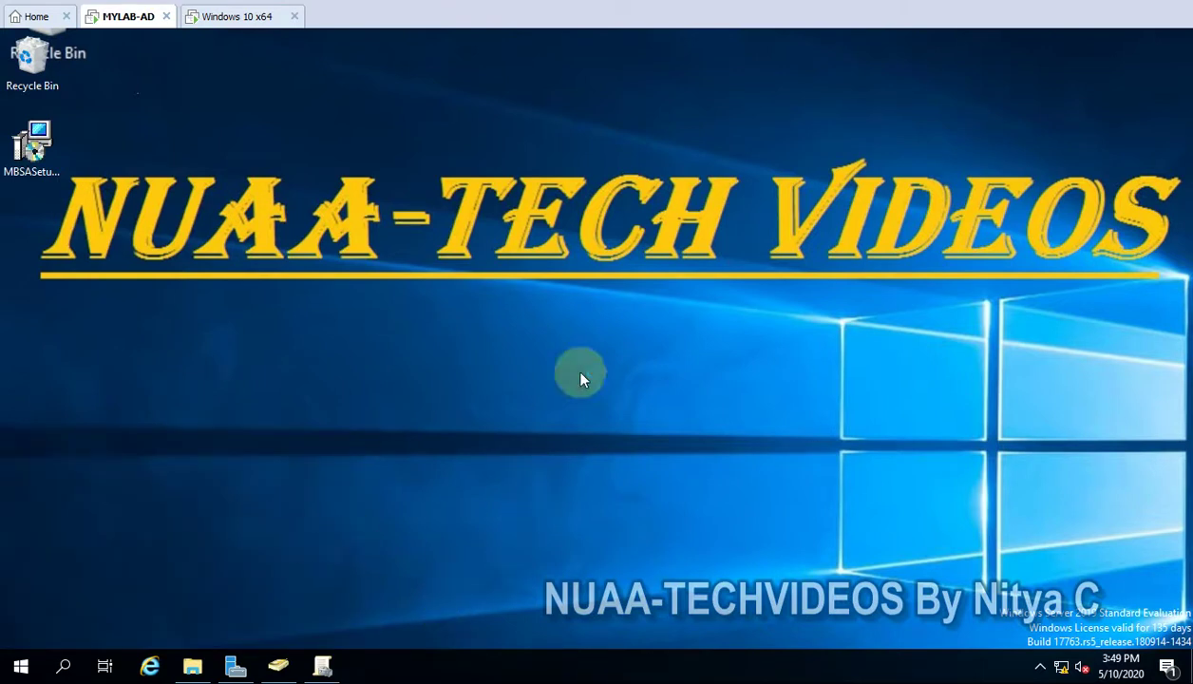
Step: On the Windows 10 x64 client, run hostname in a command prompt and copy the returned computer name
{"action": "left_click", "coordinate": [257, 18]}
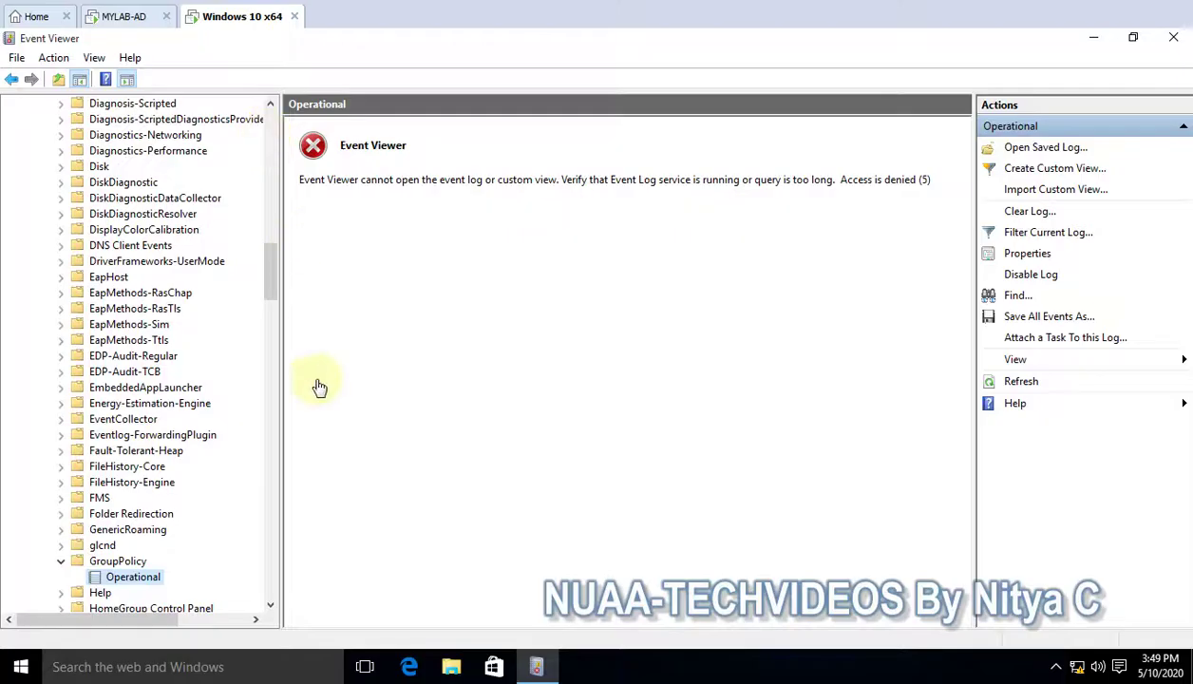
{"action": "right_click", "coordinate": [26, 668]}
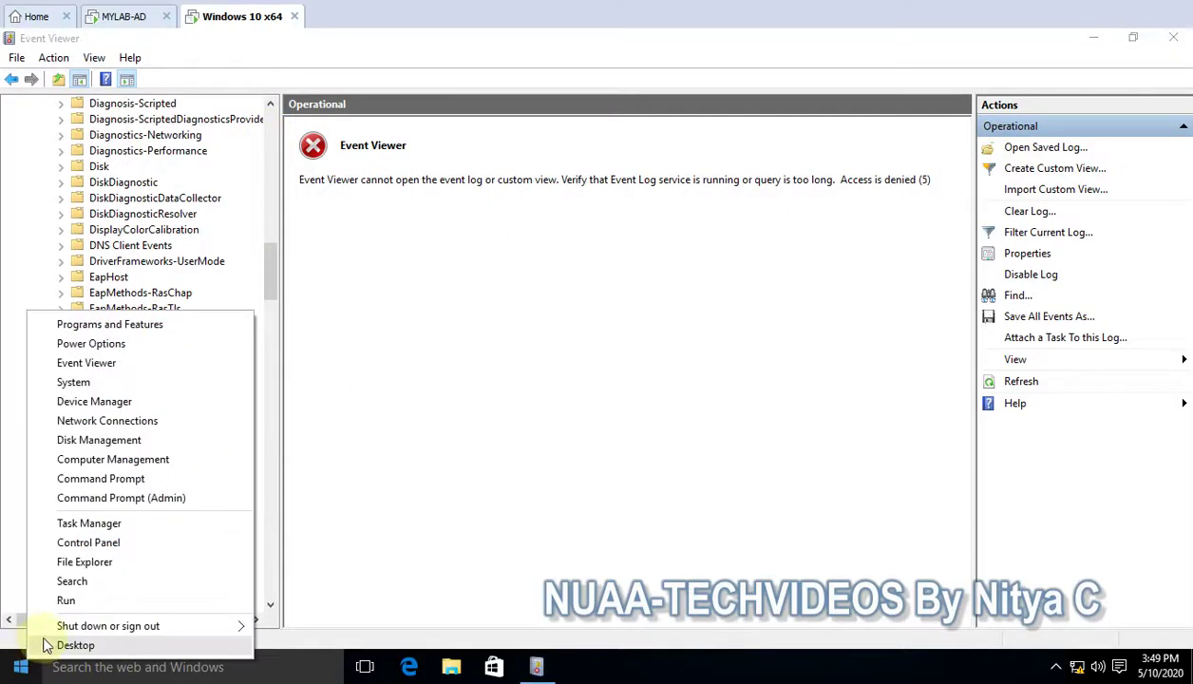
{"action": "left_click", "coordinate": [67, 601]}
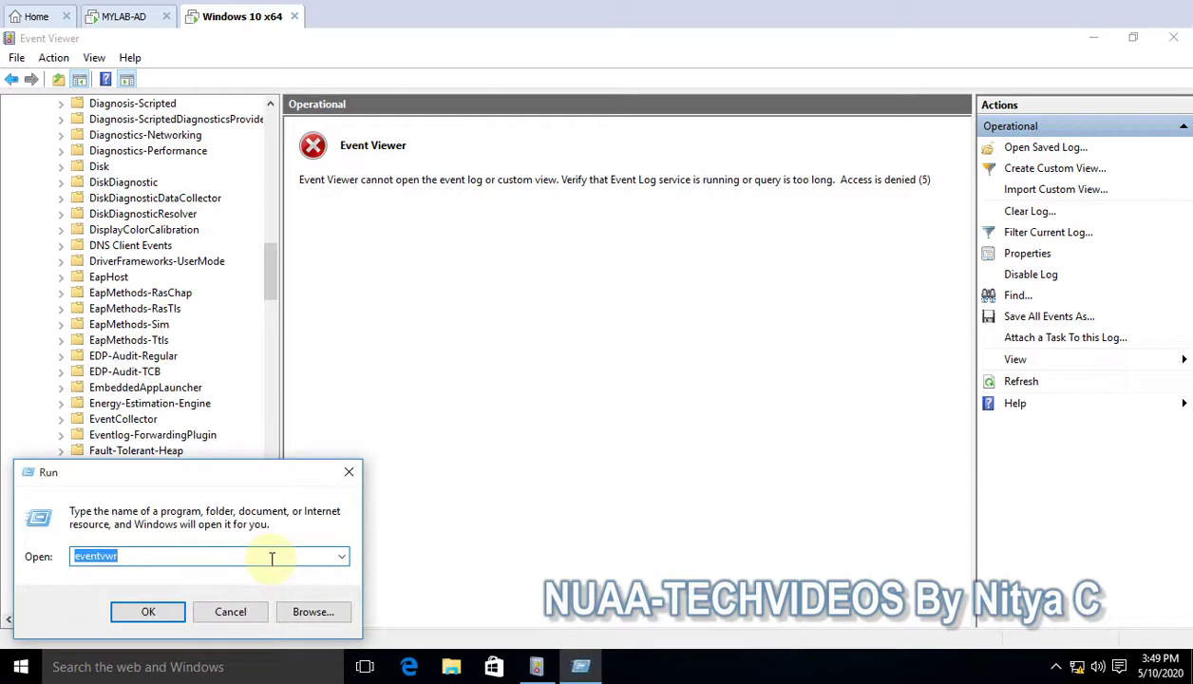
{"action": "type", "text": "cmd"}
{"action": "key", "text": "Return"}
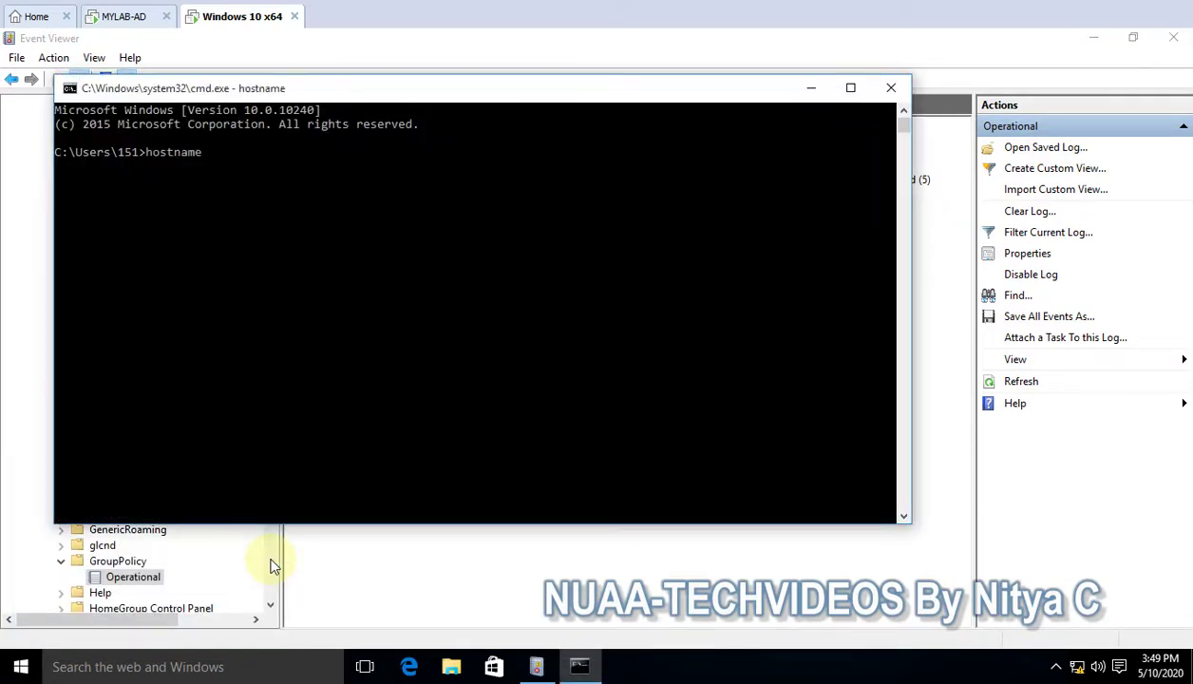
{"action": "type", "text": "hostname"}
{"action": "key", "text": "Return"}
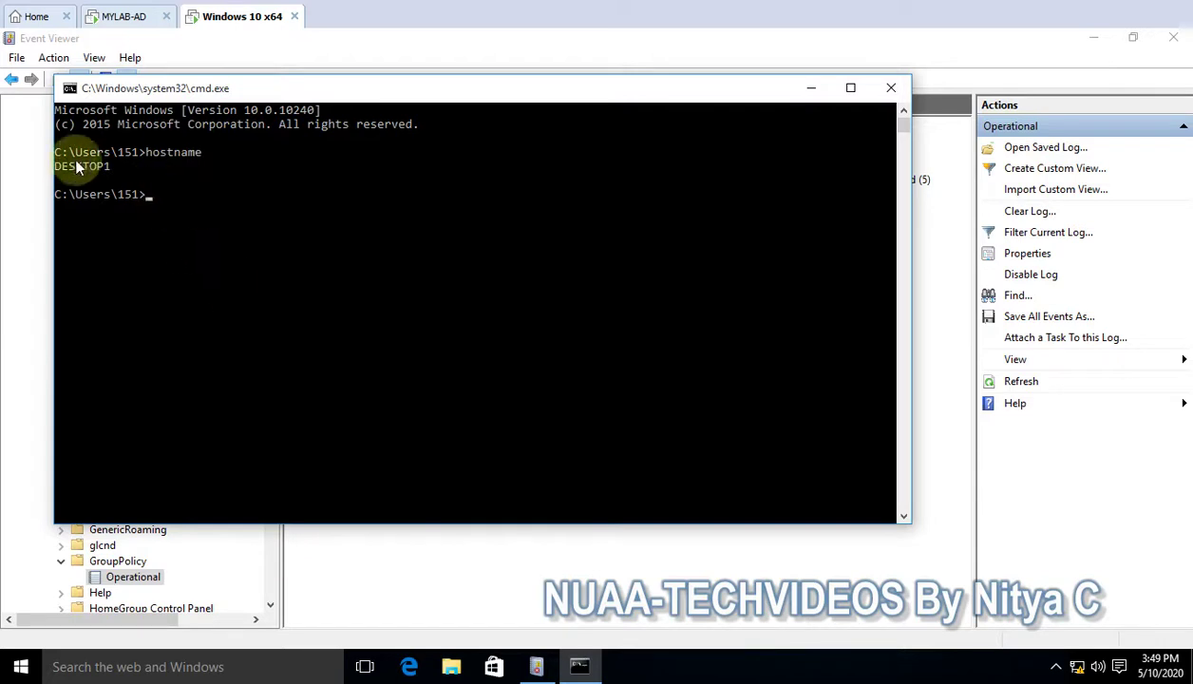
{"action": "left_click_drag", "start_coordinate": [54, 166], "coordinate": [108, 167]}
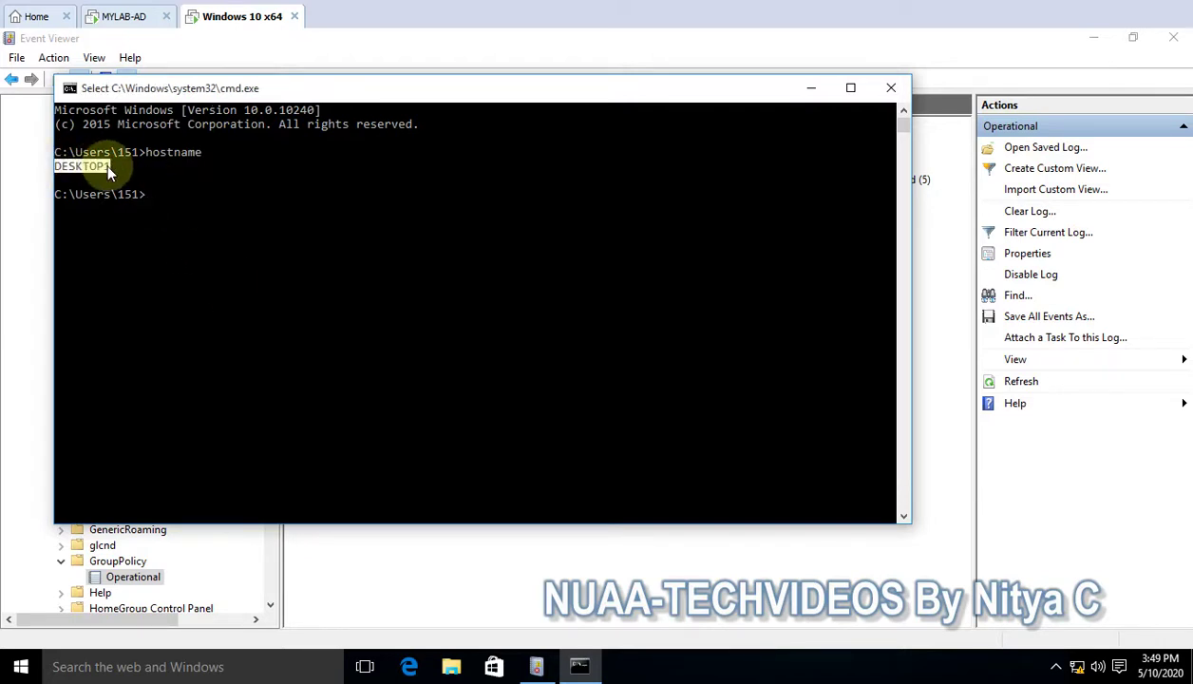
{"action": "key", "text": "ctrl+c"}
Step: On MYLAB-AD, connect Event Viewer to the remote computer DESKTOP1, checking its name in the directory
{"action": "left_click", "coordinate": [139, 21]}
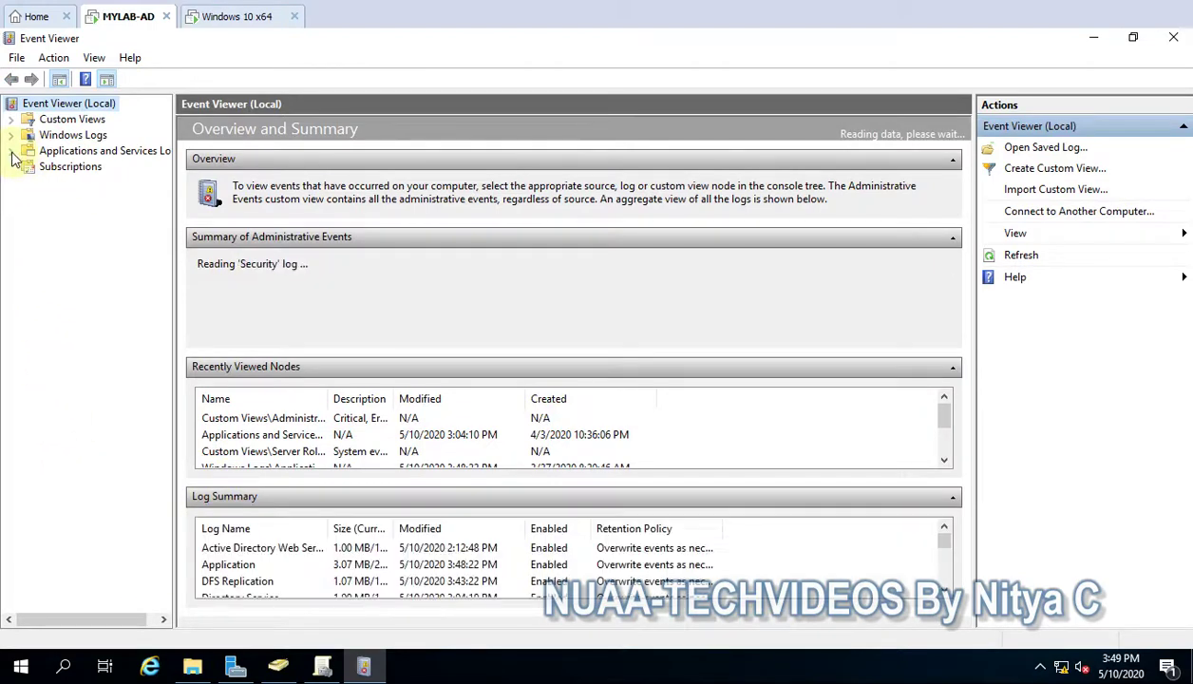
{"action": "right_click", "coordinate": [63, 106]}
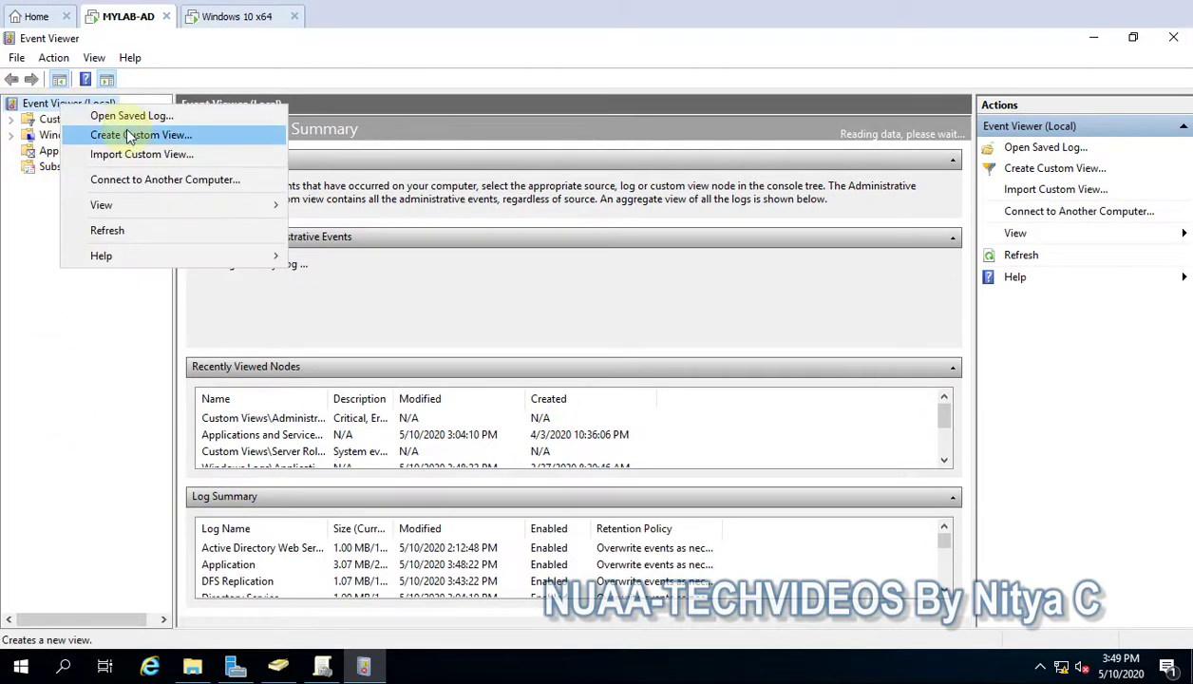
{"action": "left_click", "coordinate": [171, 179]}
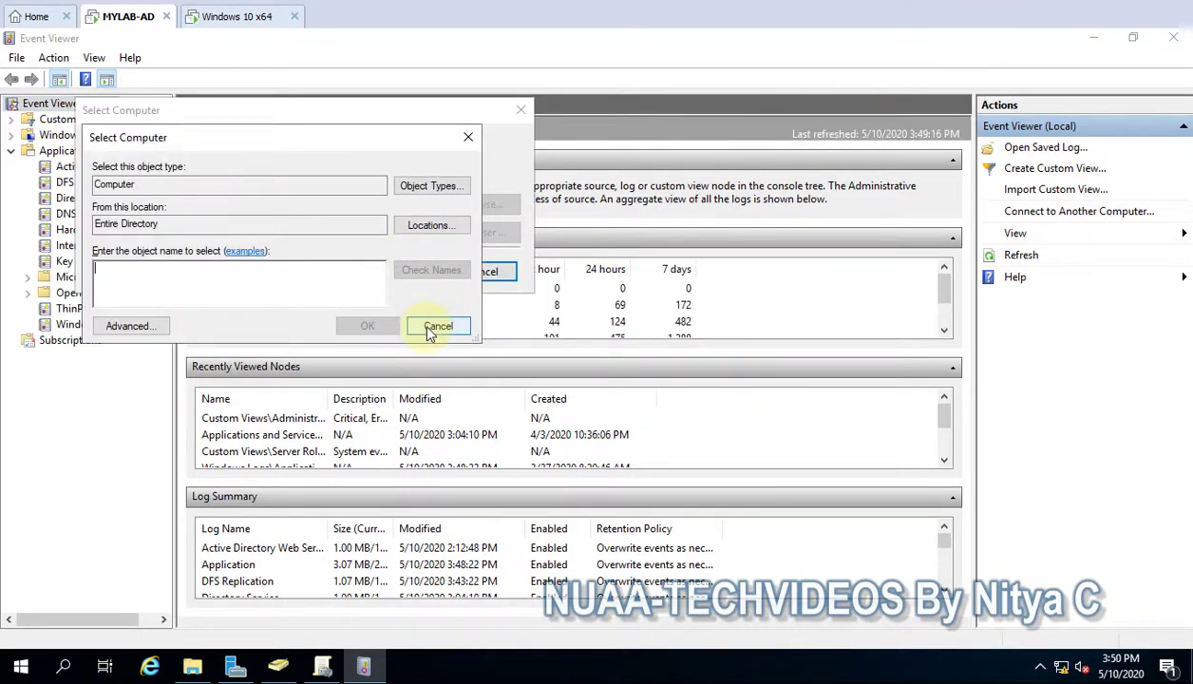
{"action": "left_click", "coordinate": [429, 327]}
{"action": "left_click", "coordinate": [474, 205]}
{"action": "type", "text": "desktop"}
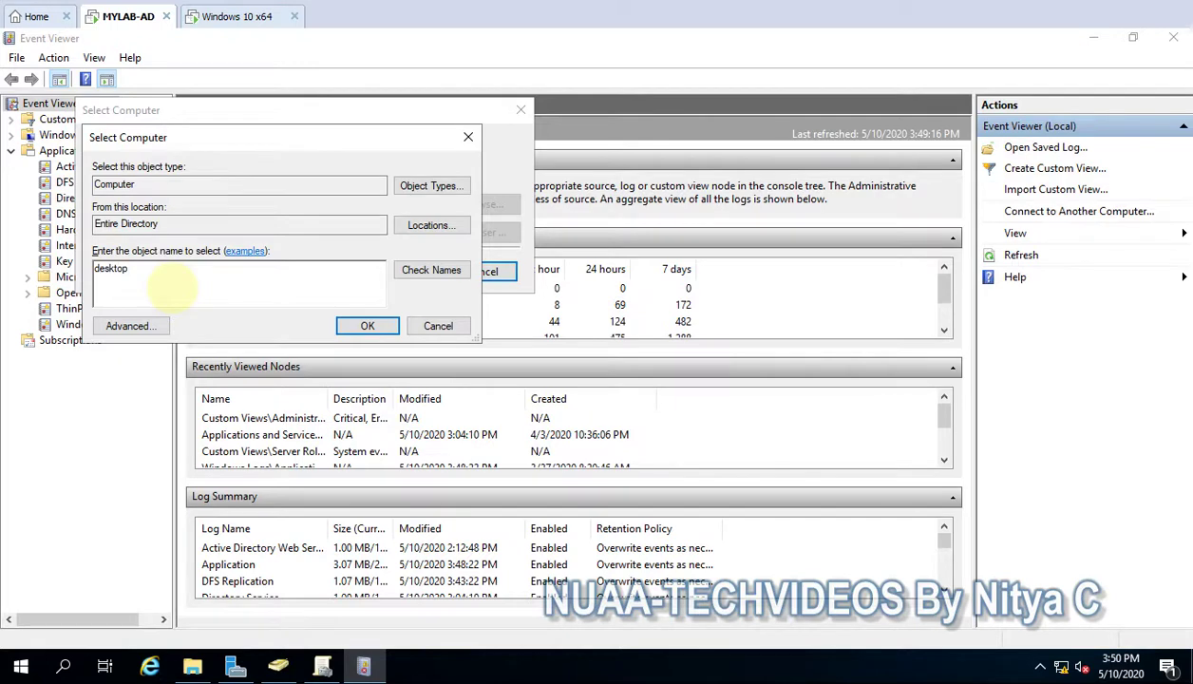
{"action": "left_click", "coordinate": [432, 270]}
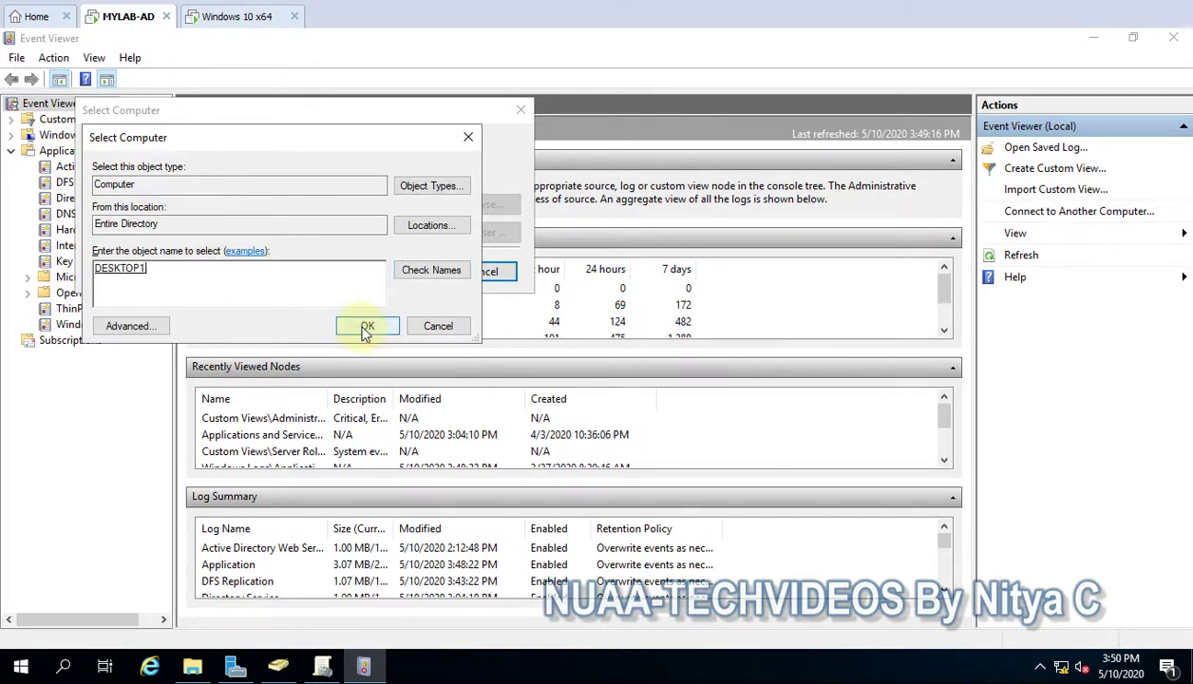
{"action": "left_click", "coordinate": [366, 326]}
{"action": "left_click", "coordinate": [407, 272]}
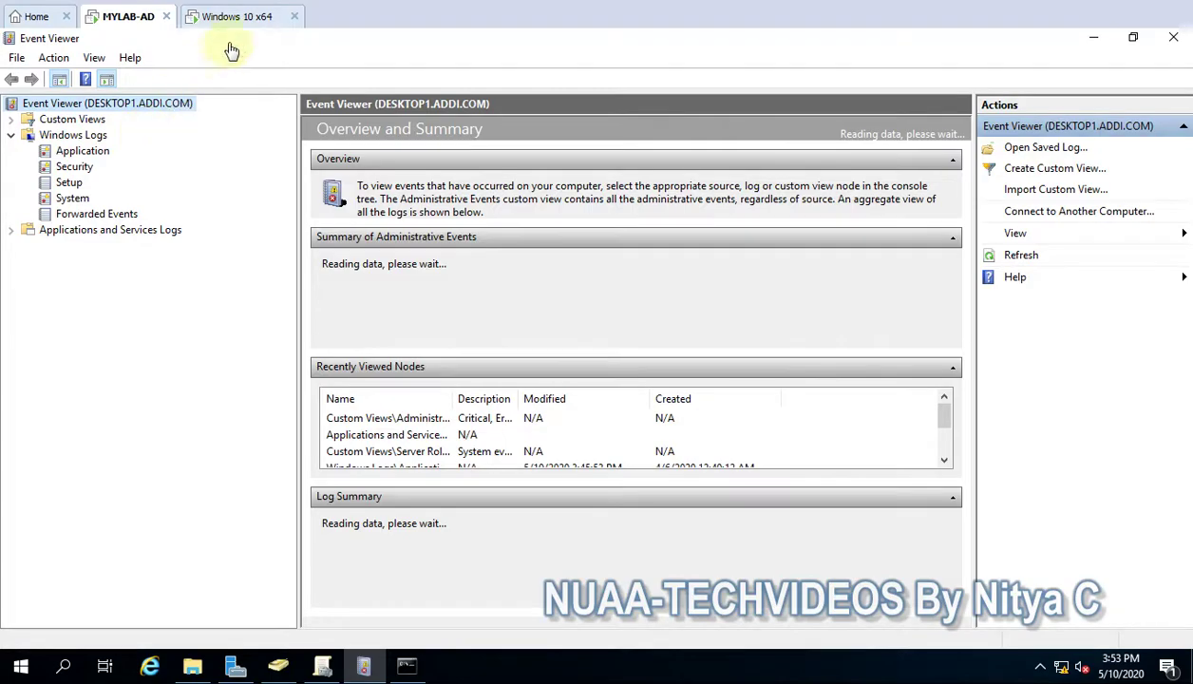
{"action": "left_click", "coordinate": [237, 17]}
{"action": "key", "text": "super"}
{"action": "type", "text": "eve"}
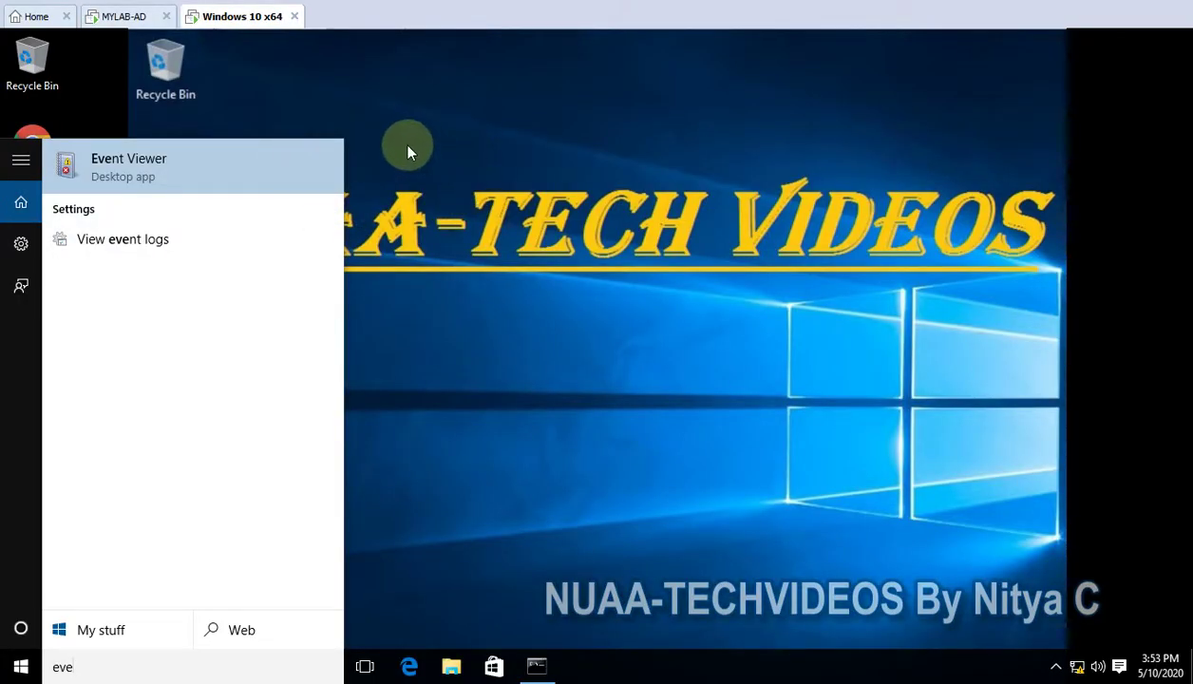
Step: In MYLAB-AD's Event Viewer, open DESKTOP1's GroupPolicy Operational log in the Microsoft Windows logs under Applications and Services Logs
{"action": "left_click", "coordinate": [124, 16]}
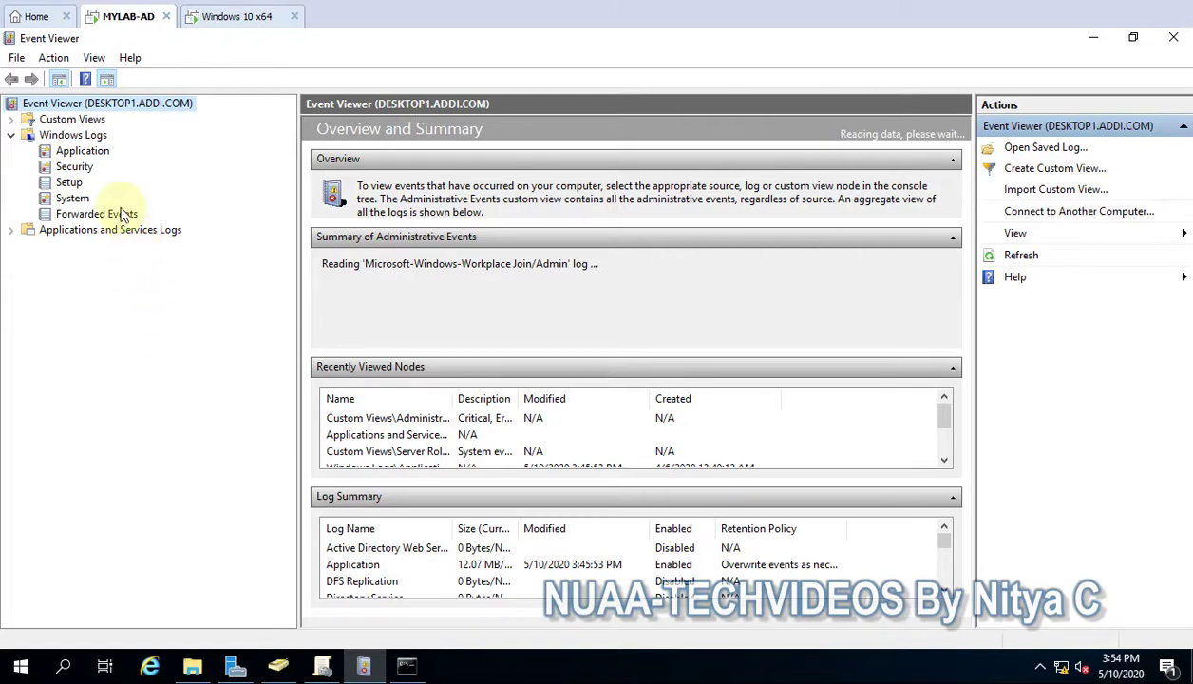
{"action": "left_click", "coordinate": [12, 230]}
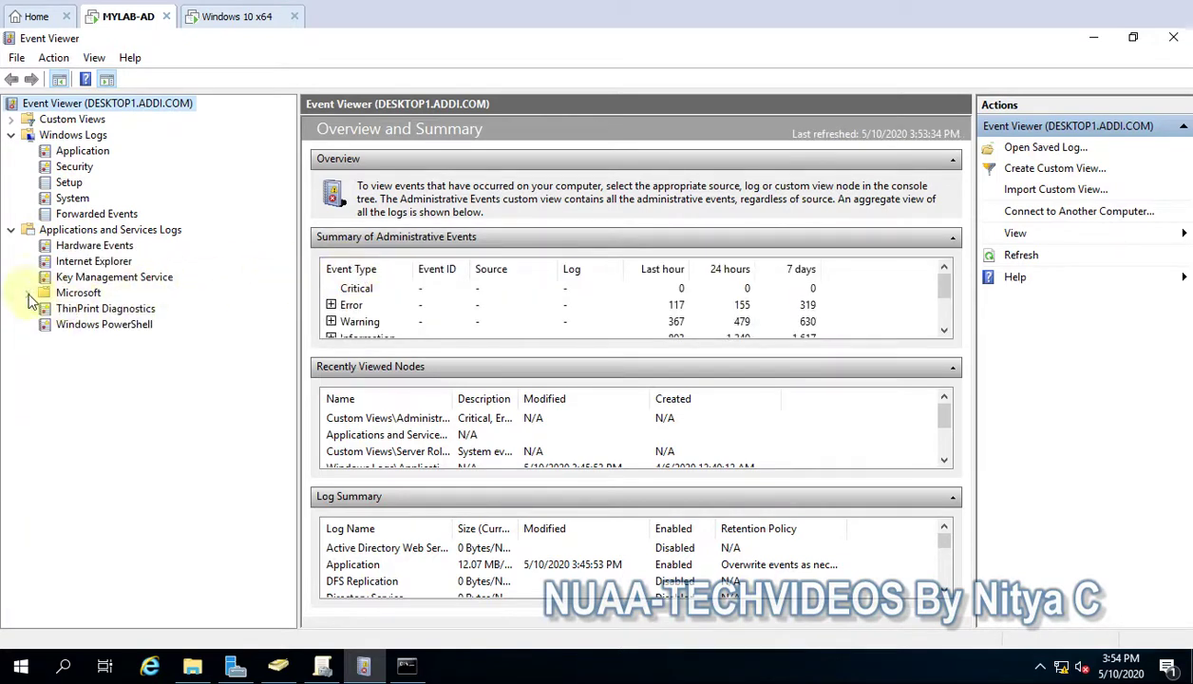
{"action": "left_click", "coordinate": [28, 294]}
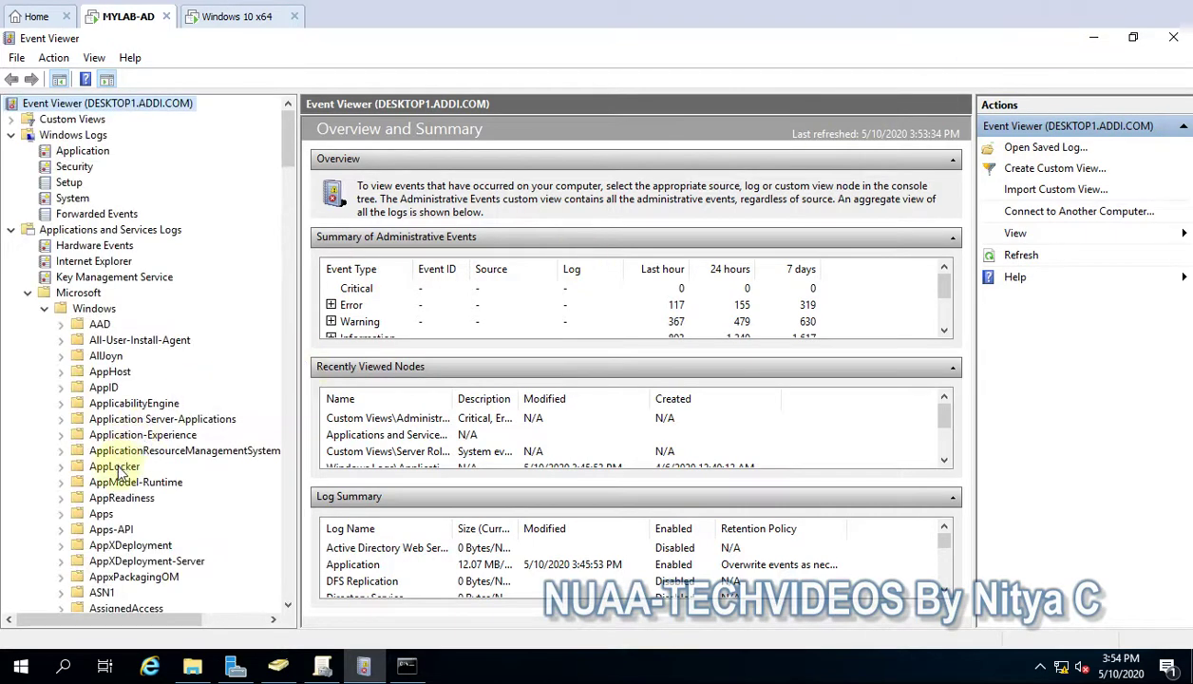
{"action": "left_click", "coordinate": [121, 482]}
{"action": "type", "text": "group"}
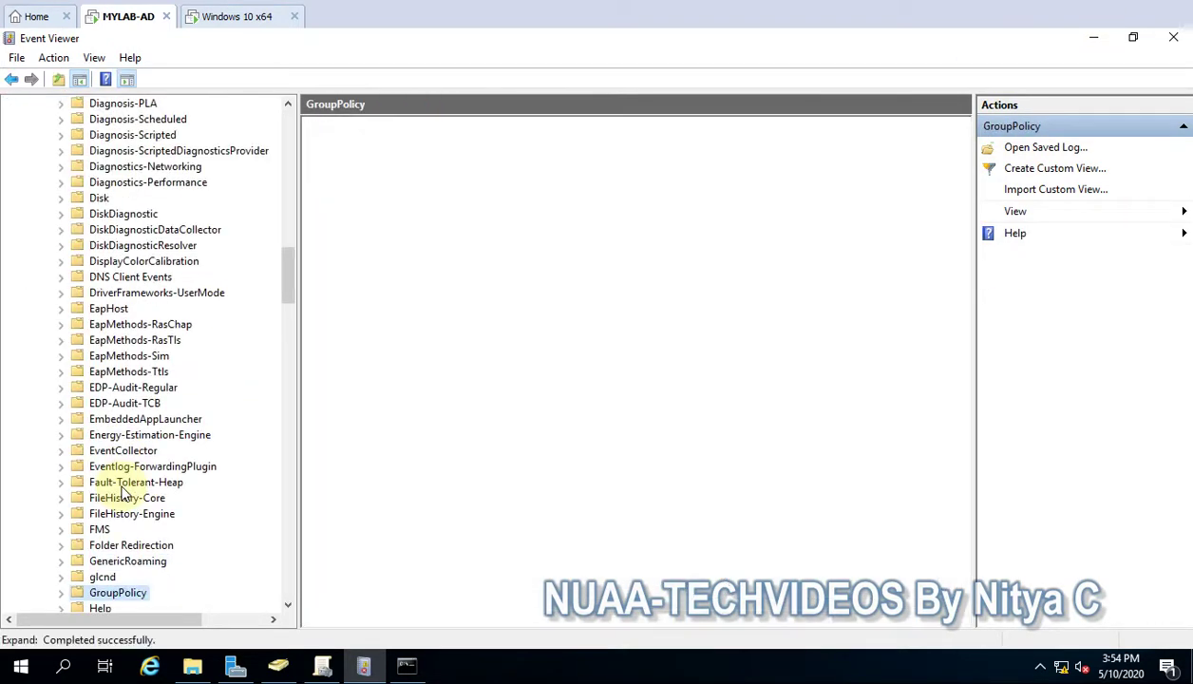
{"action": "scroll", "coordinate": [123, 498], "scroll_direction": "down", "scroll_amount": 4}
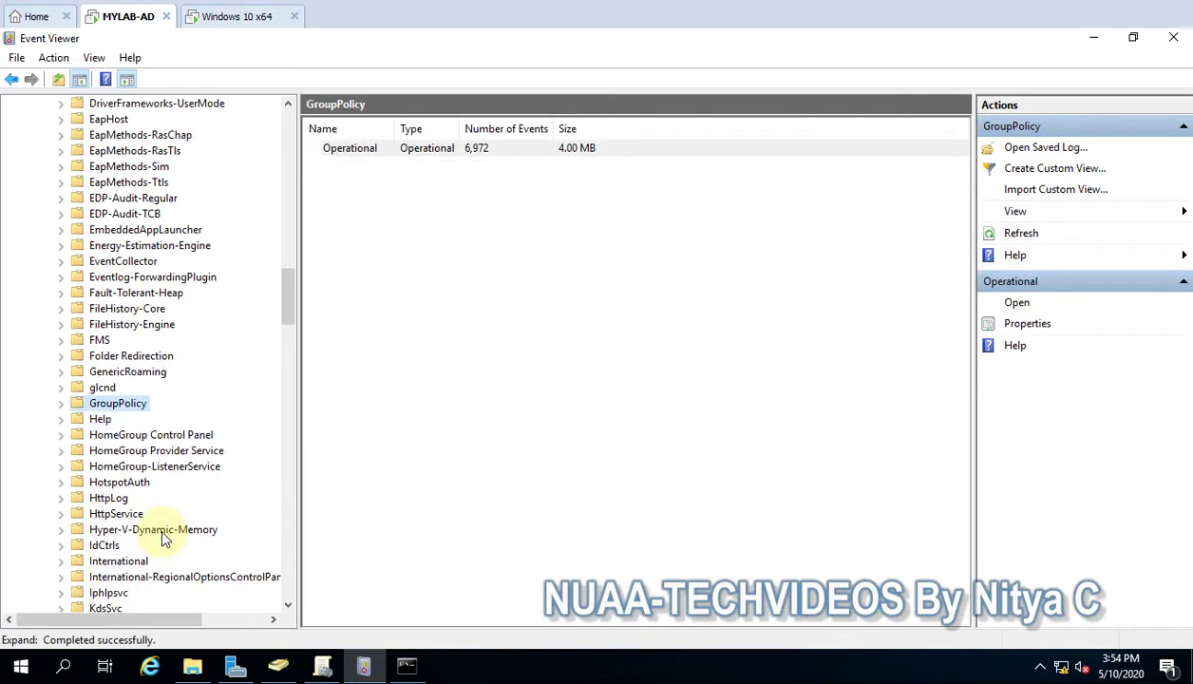
{"action": "left_click", "coordinate": [63, 403]}
{"action": "left_click", "coordinate": [113, 418]}
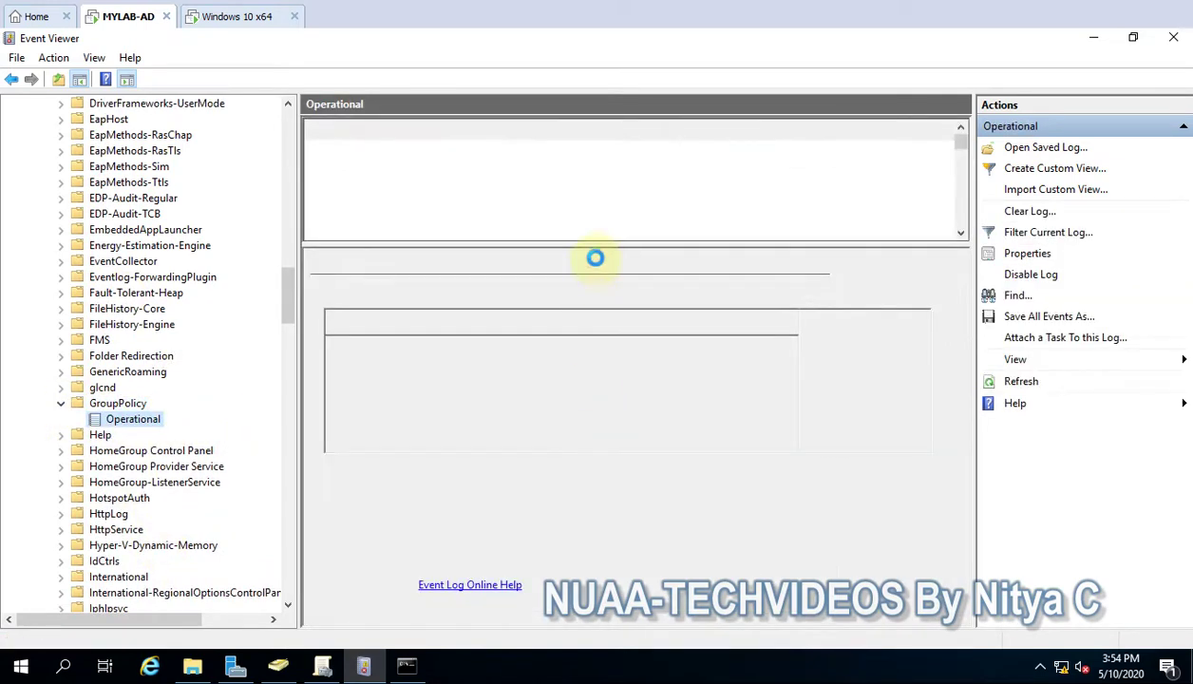
Step: Enlarge the event list and filter the Operational log by event IDs 4018,5018
{"action": "left_click_drag", "start_coordinate": [601, 245], "coordinate": [612, 325]}
{"action": "left_click", "coordinate": [1034, 235]}
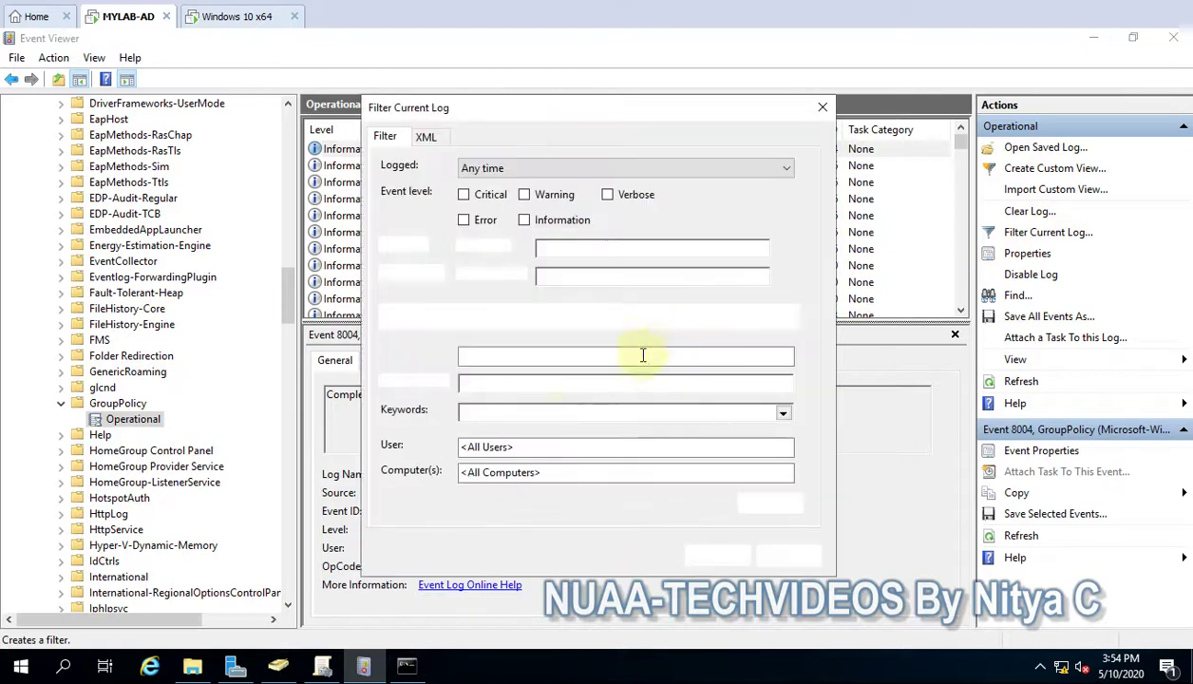
{"action": "left_click", "coordinate": [549, 358]}
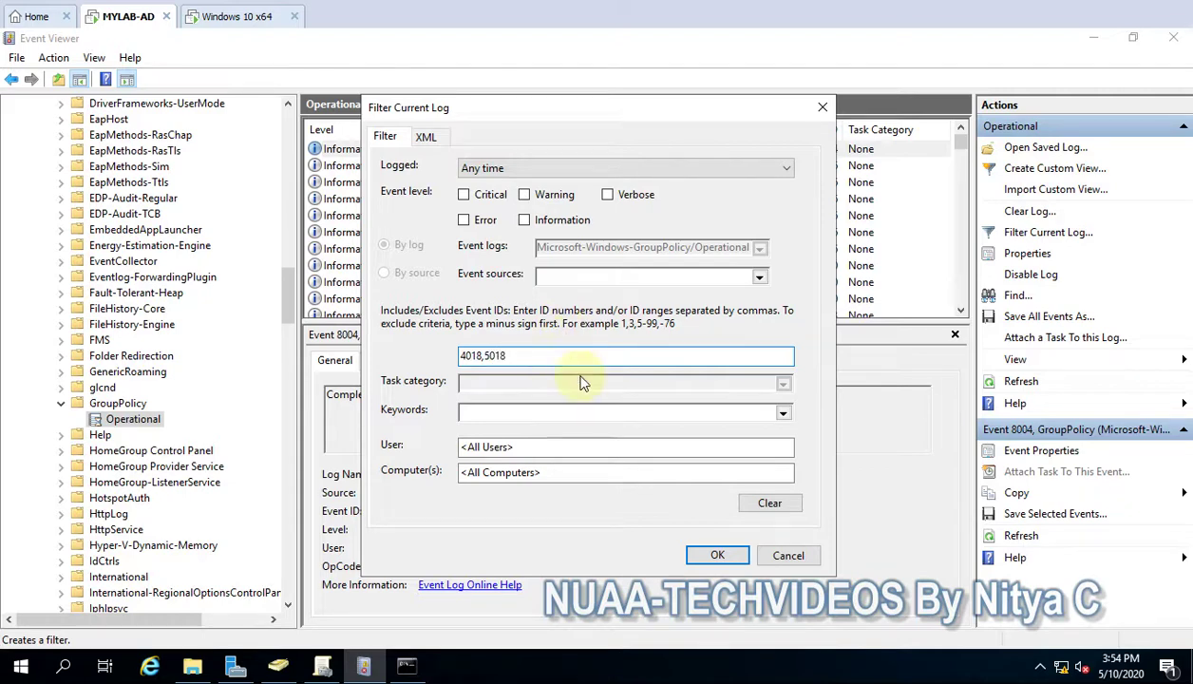
{"action": "left_click", "coordinate": [696, 549]}
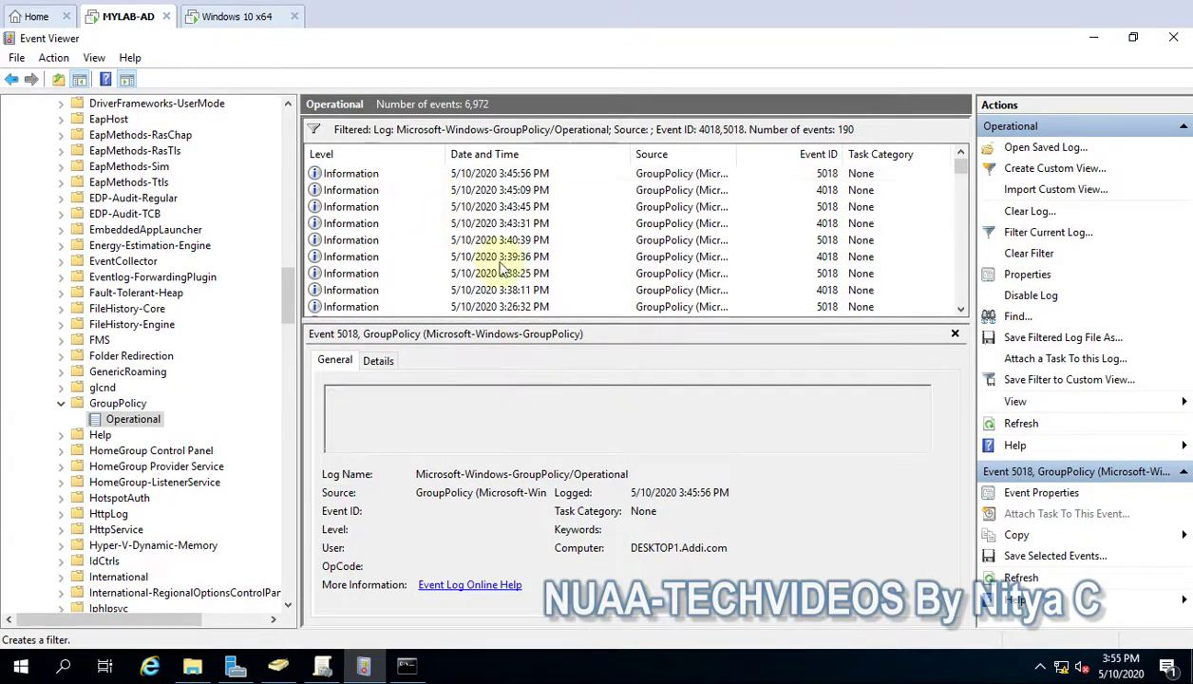
Step: Select the 4018 event logged at 3:45:09 PM and highlight its description text
{"action": "left_click", "coordinate": [422, 191]}
{"action": "left_click", "coordinate": [346, 393]}
{"action": "left_click_drag", "start_coordinate": [325, 393], "coordinate": [529, 393]}
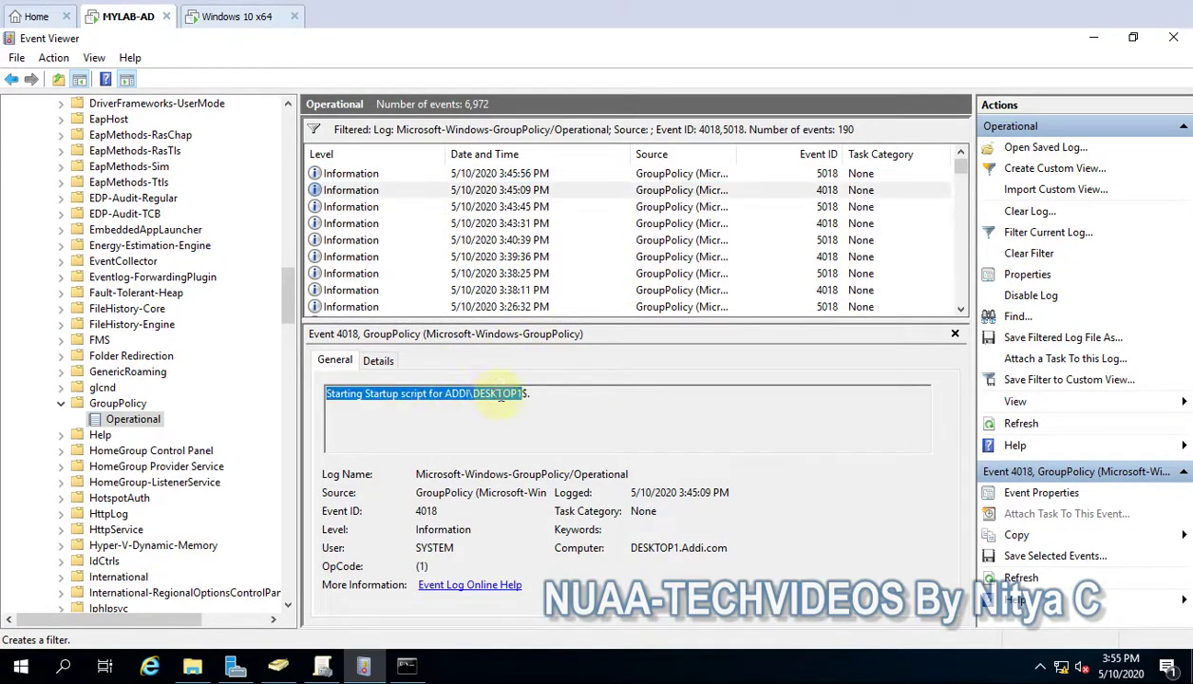
Step: Highlight the full description of the selected 4018 event, followed by just the computer name DESKTOP1$ in it
{"action": "left_click", "coordinate": [367, 393]}
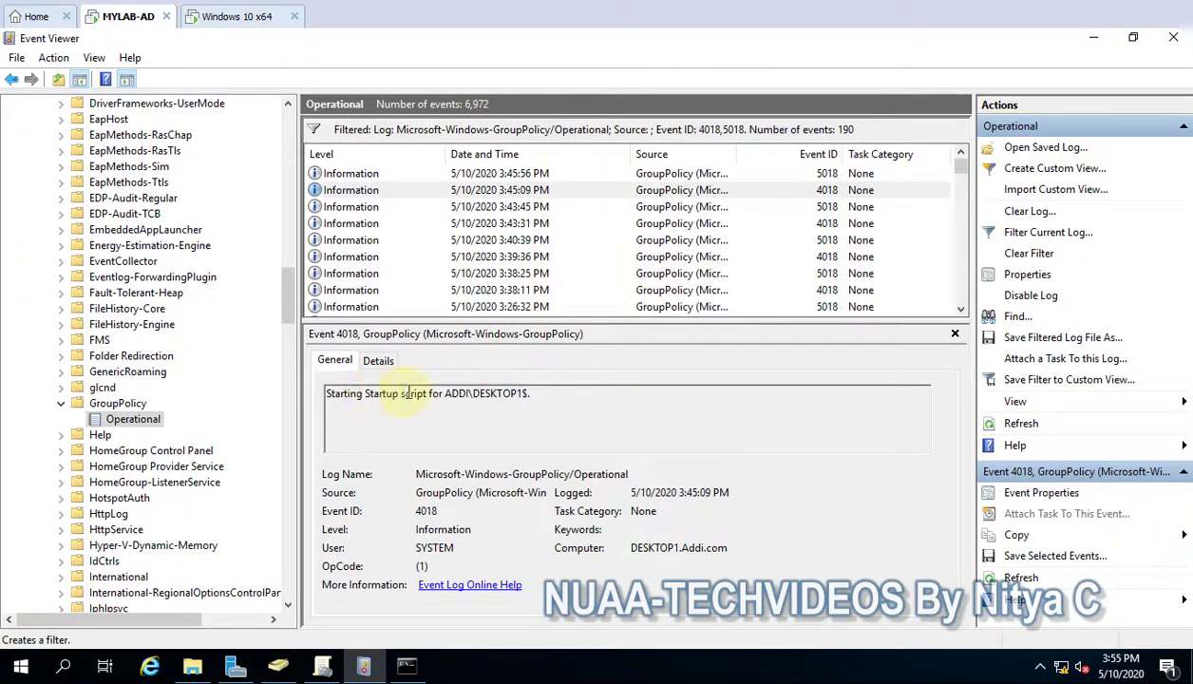
{"action": "left_click", "coordinate": [545, 393], "text": "shift"}
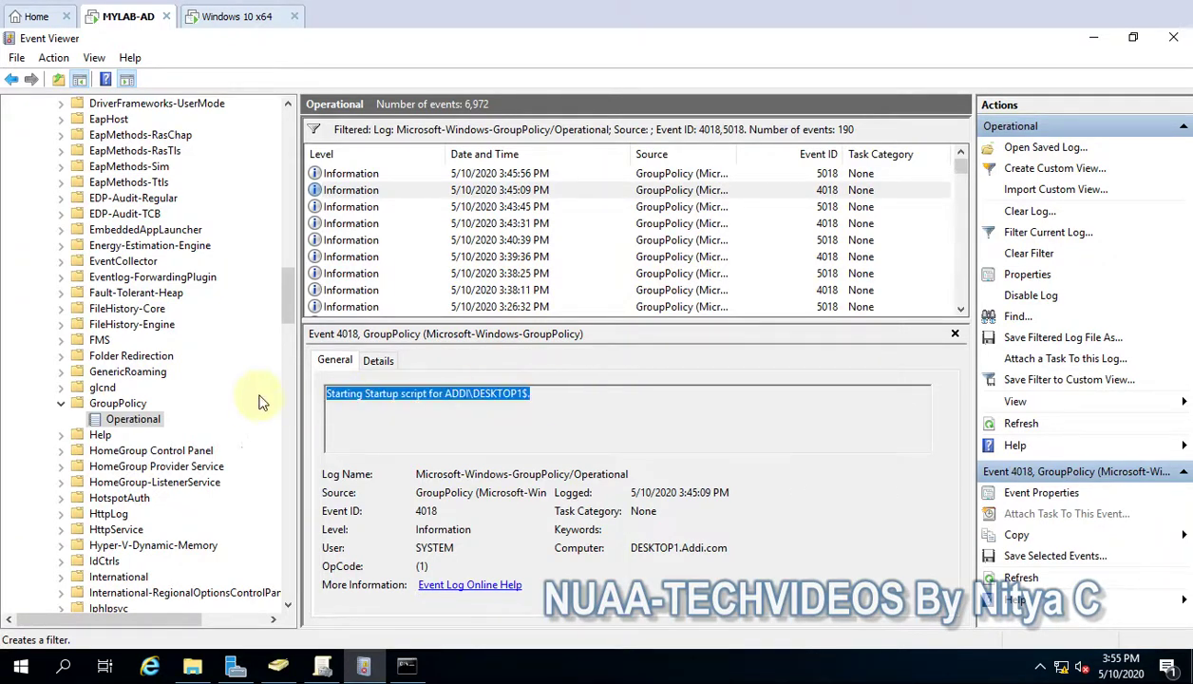
{"action": "left_click", "coordinate": [488, 393]}
{"action": "left_click_drag", "start_coordinate": [472, 394], "coordinate": [532, 393]}
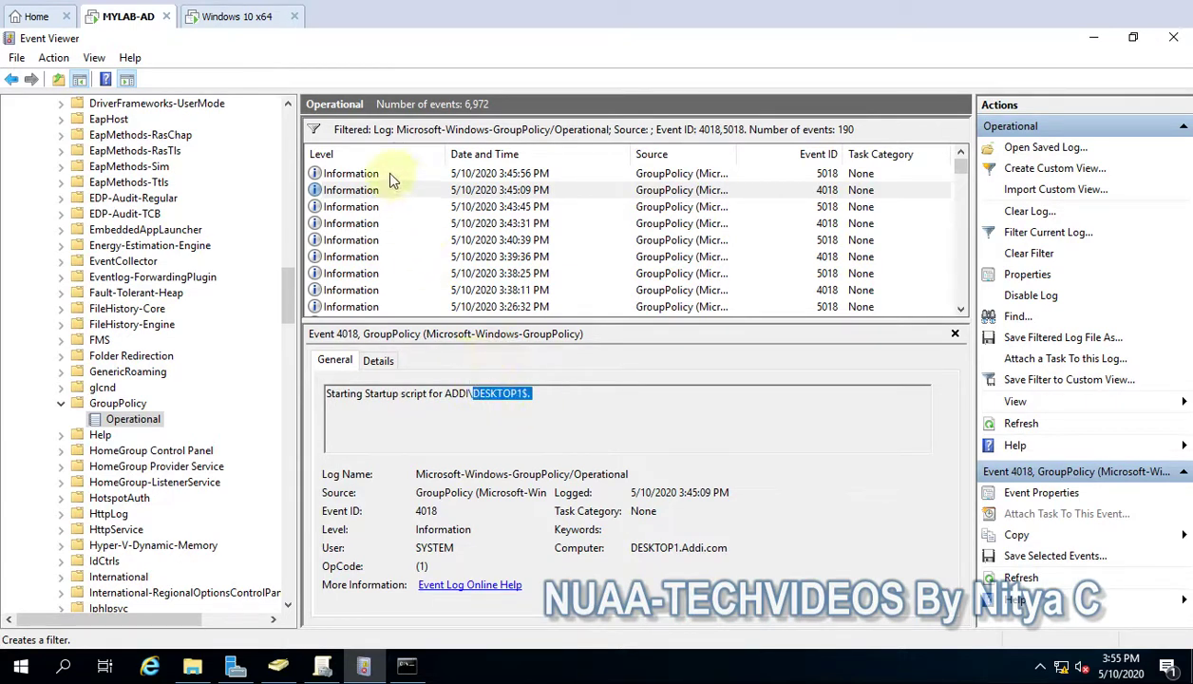
Step: Select the 5018 event logged at 3:45:56 PM and highlight its startup script completion text and duration
{"action": "left_click", "coordinate": [533, 177]}
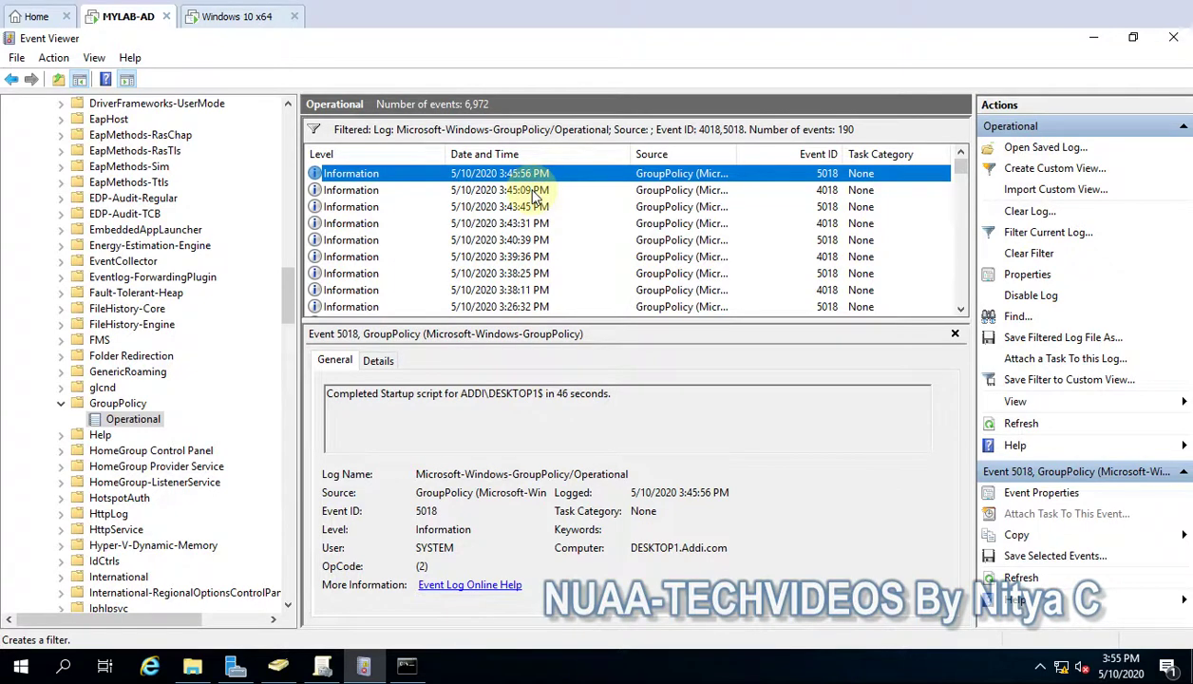
{"action": "left_click", "coordinate": [596, 394]}
{"action": "left_click_drag", "start_coordinate": [596, 394], "coordinate": [634, 395]}
{"action": "left_click", "coordinate": [381, 395]}
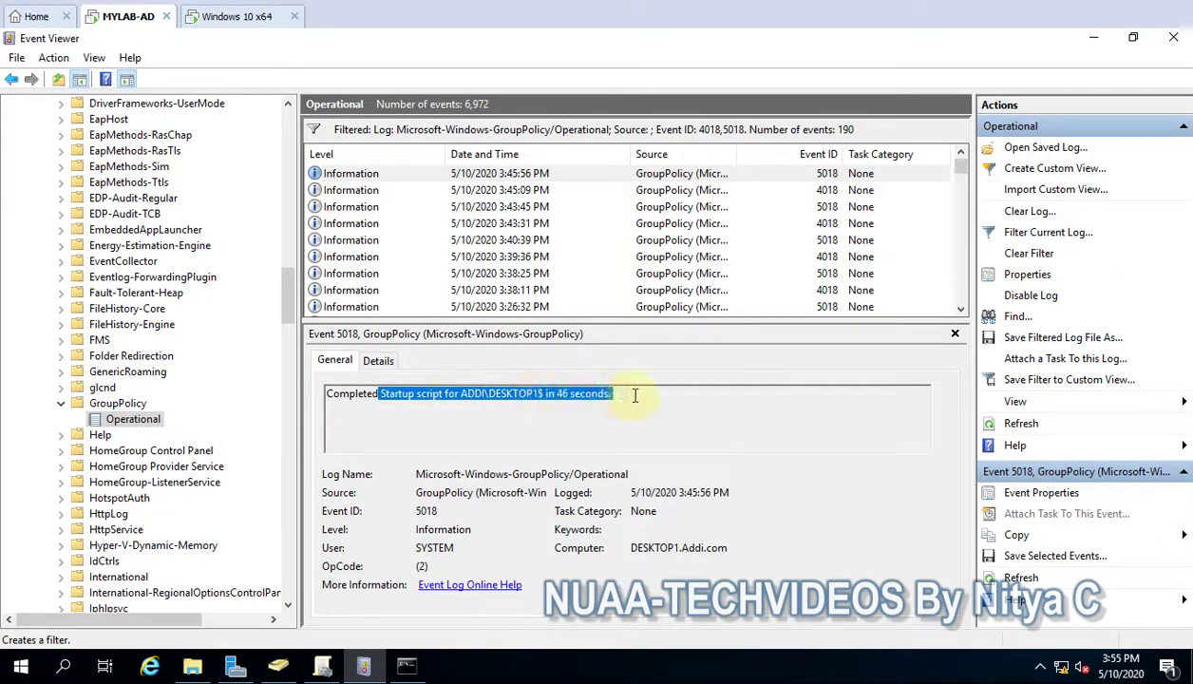
{"action": "left_click", "coordinate": [546, 393]}
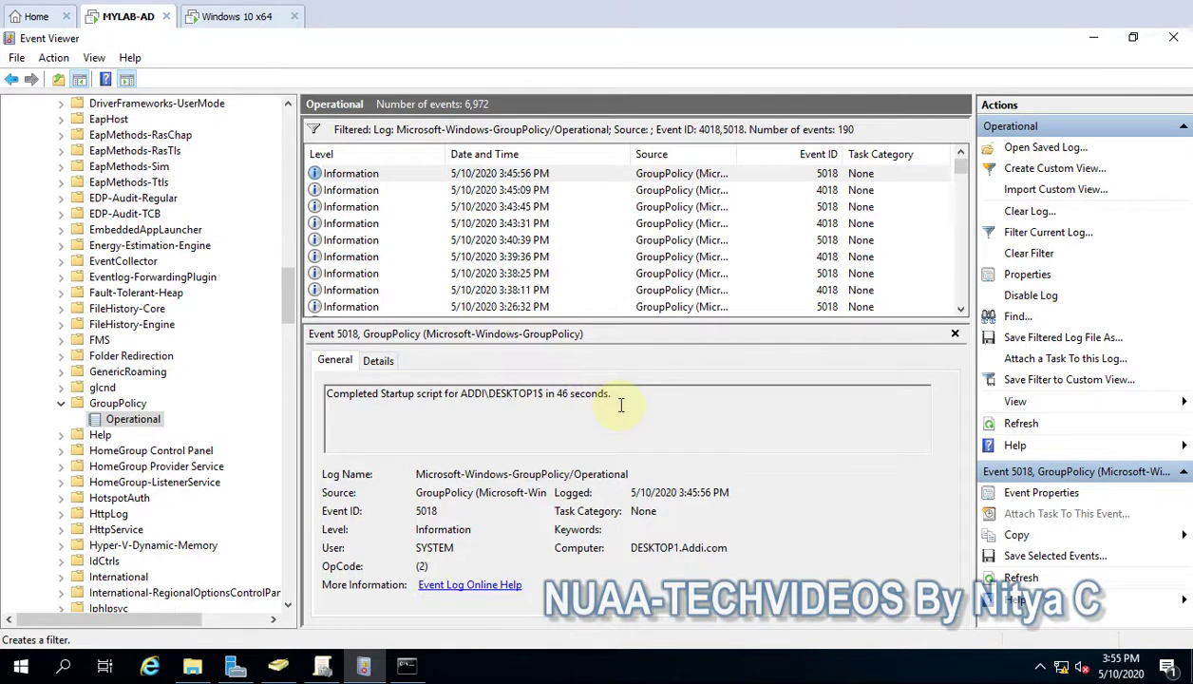
Step: Compare the 4018 event logged at 3:45:09 PM with the 5018 event logged at 3:45:56 PM, and minimize Event Viewer
{"action": "left_click", "coordinate": [539, 189]}
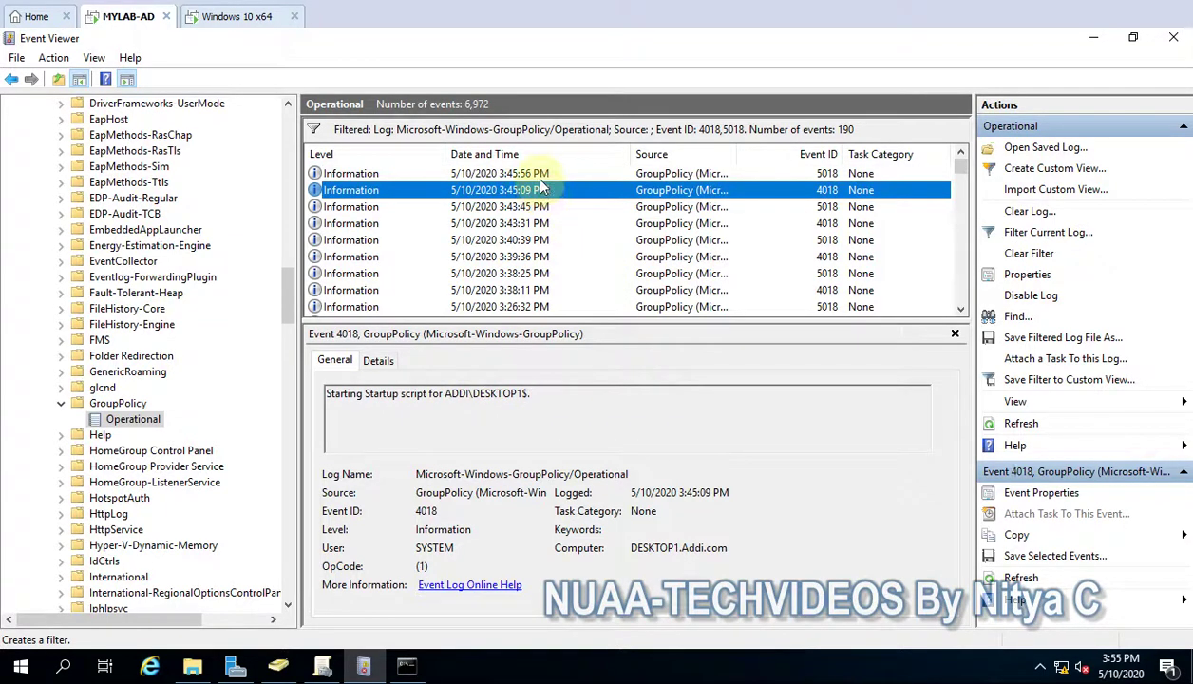
{"action": "left_click", "coordinate": [532, 174]}
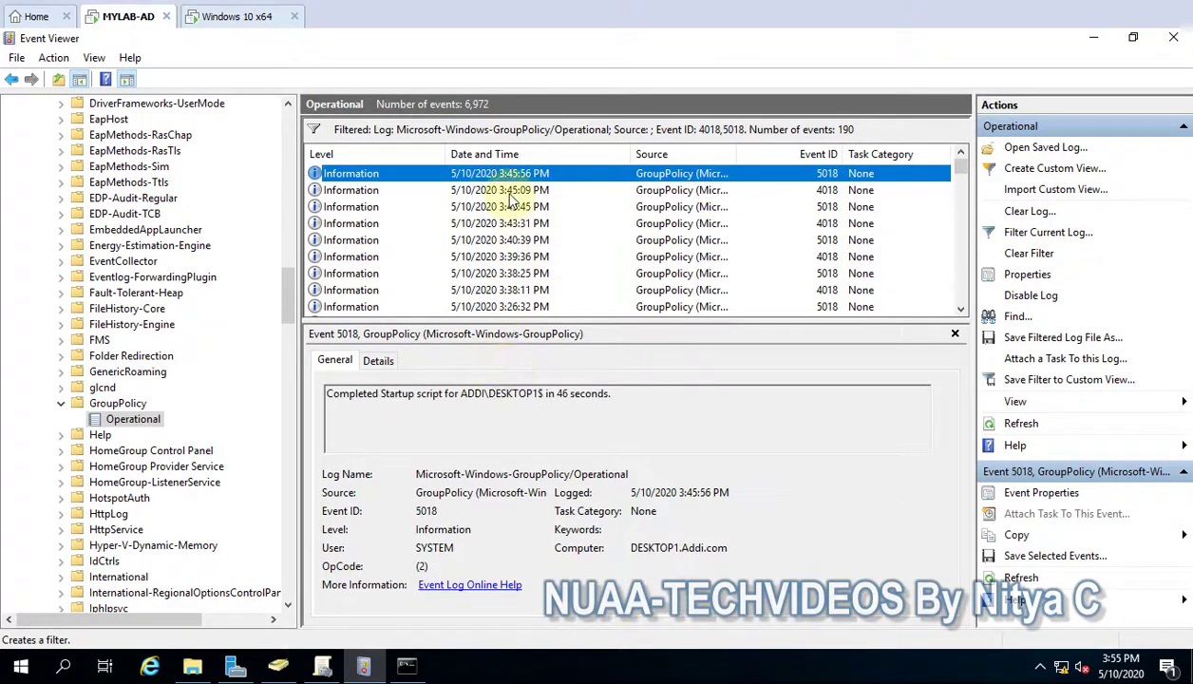
{"action": "left_click", "coordinate": [508, 193]}
{"action": "left_click", "coordinate": [513, 177]}
{"action": "left_click", "coordinate": [510, 192]}
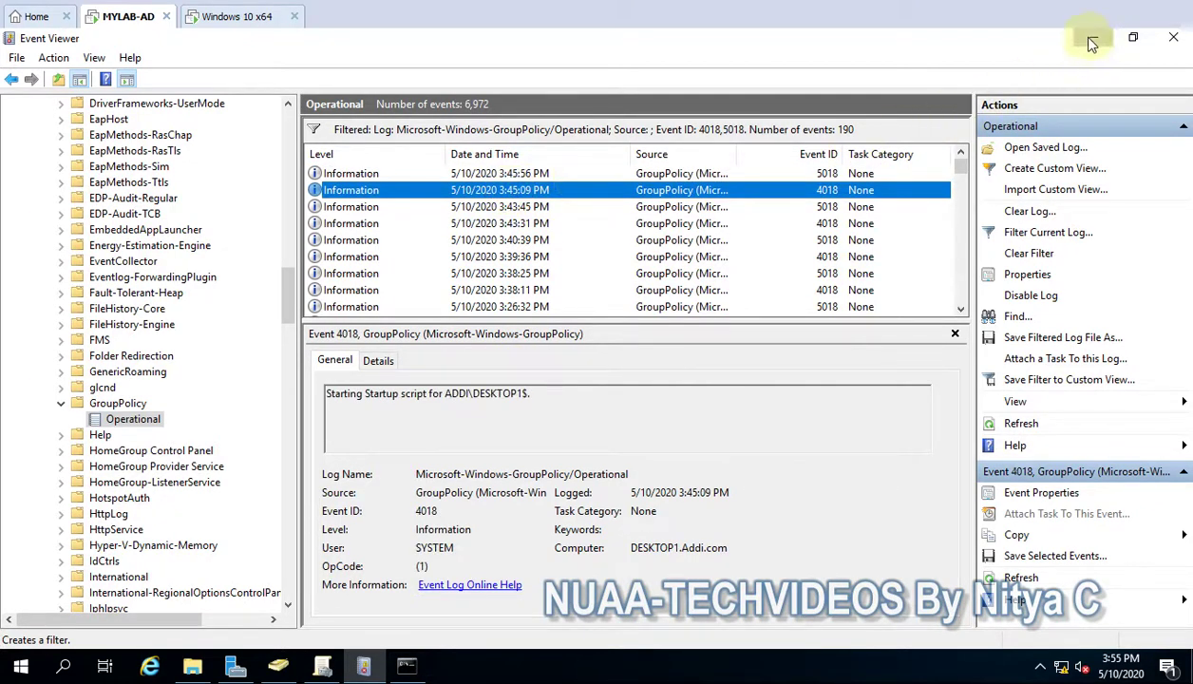
{"action": "left_click", "coordinate": [1092, 40]}
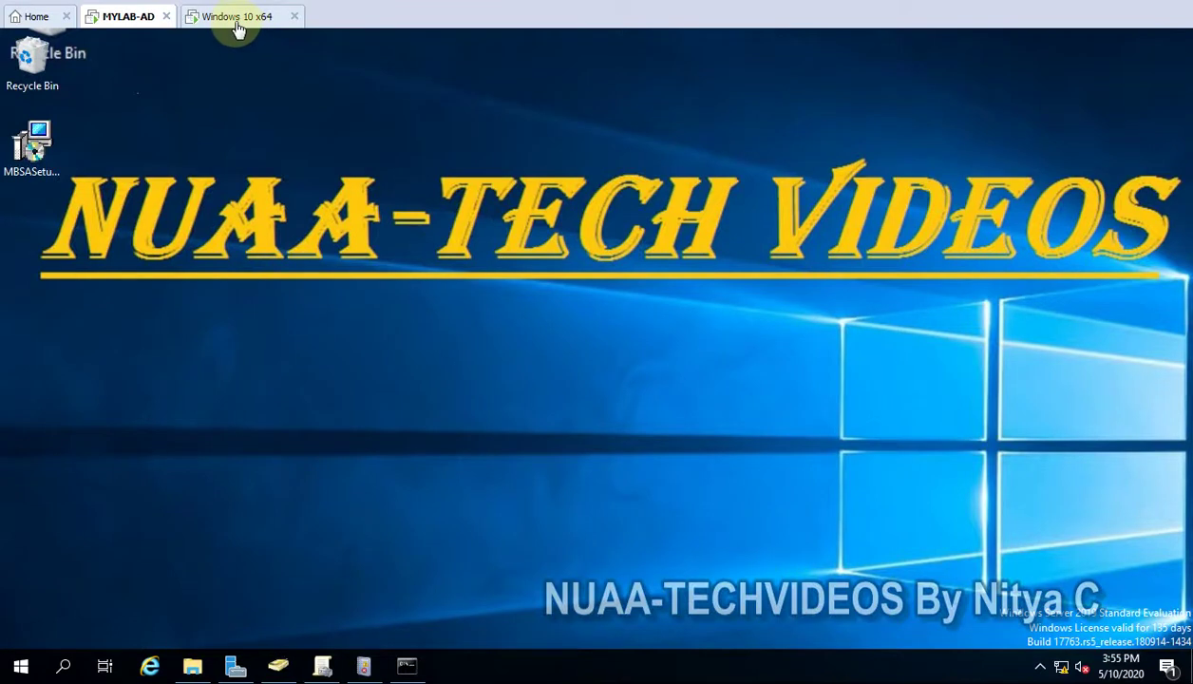